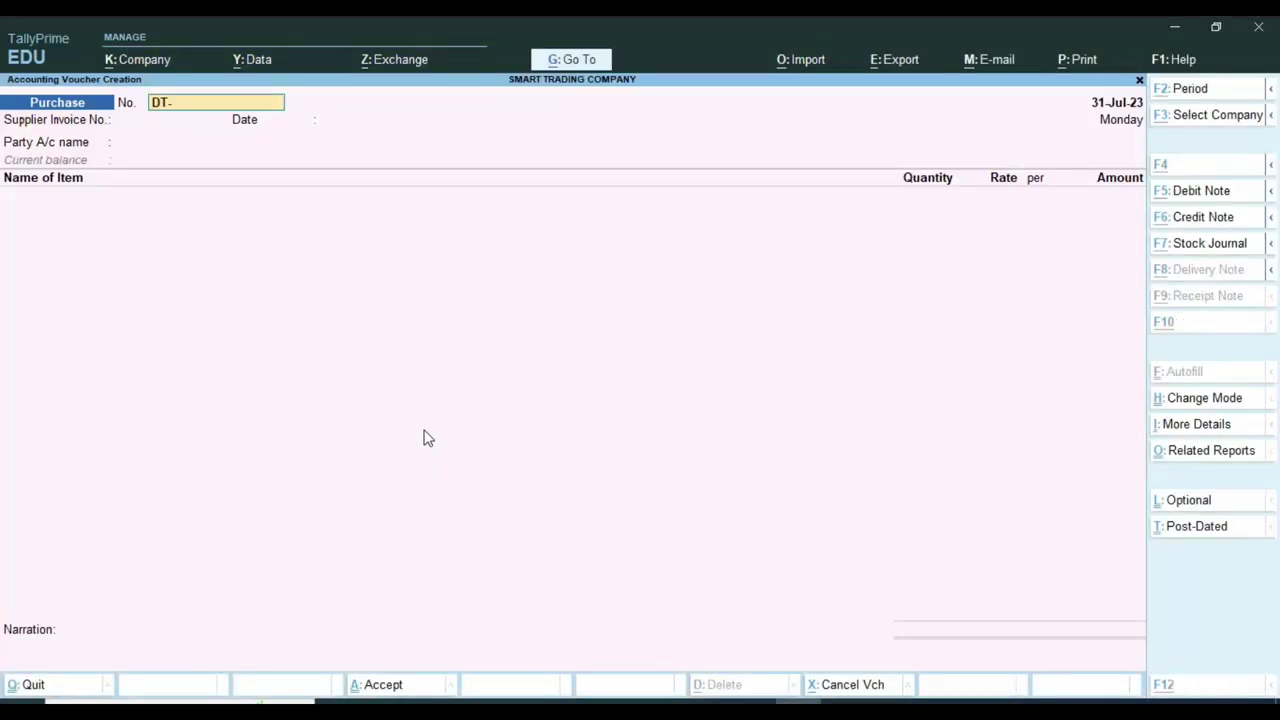
Number the purchase voucher DT-729 and set the voucher date to 2-Jul-23.
{"action": "key", "text": "alt+Tab"}
{"action": "key", "text": "alt+Tab"}
{"action": "type", "text": "29"}
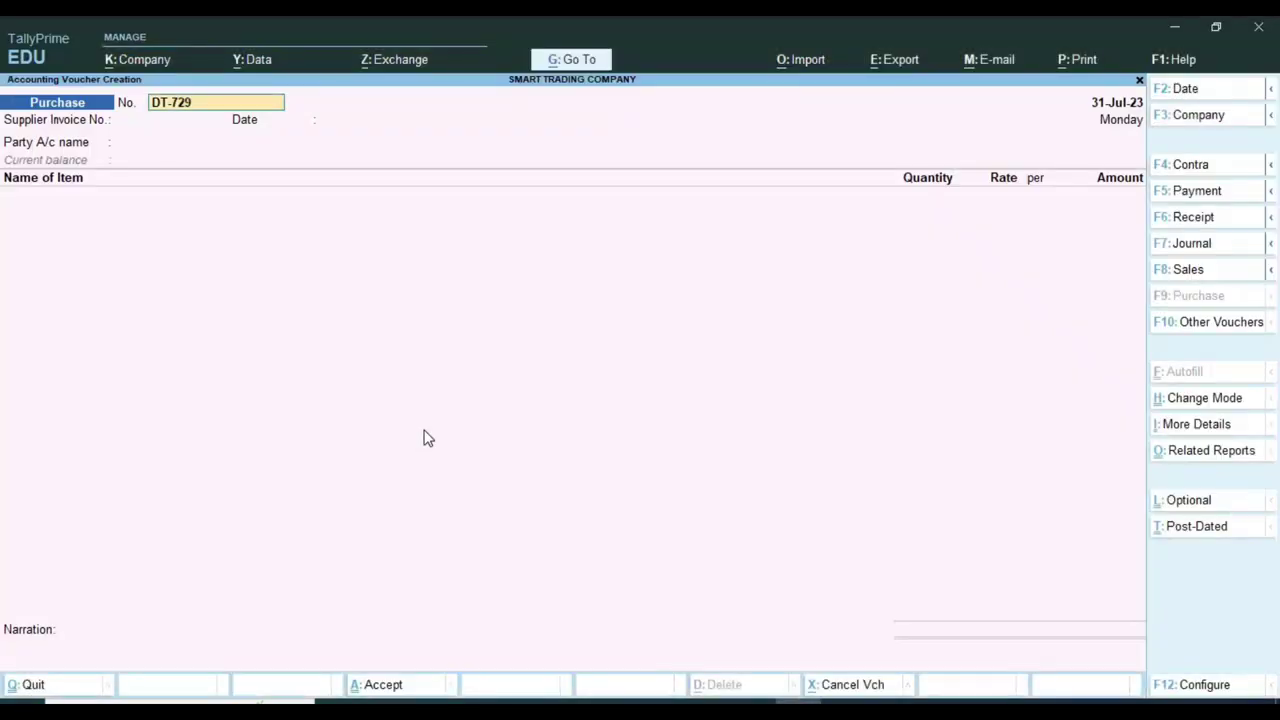
{"action": "key", "text": "Return"}
{"action": "key", "text": "F2"}
{"action": "type", "text": "2-7"}
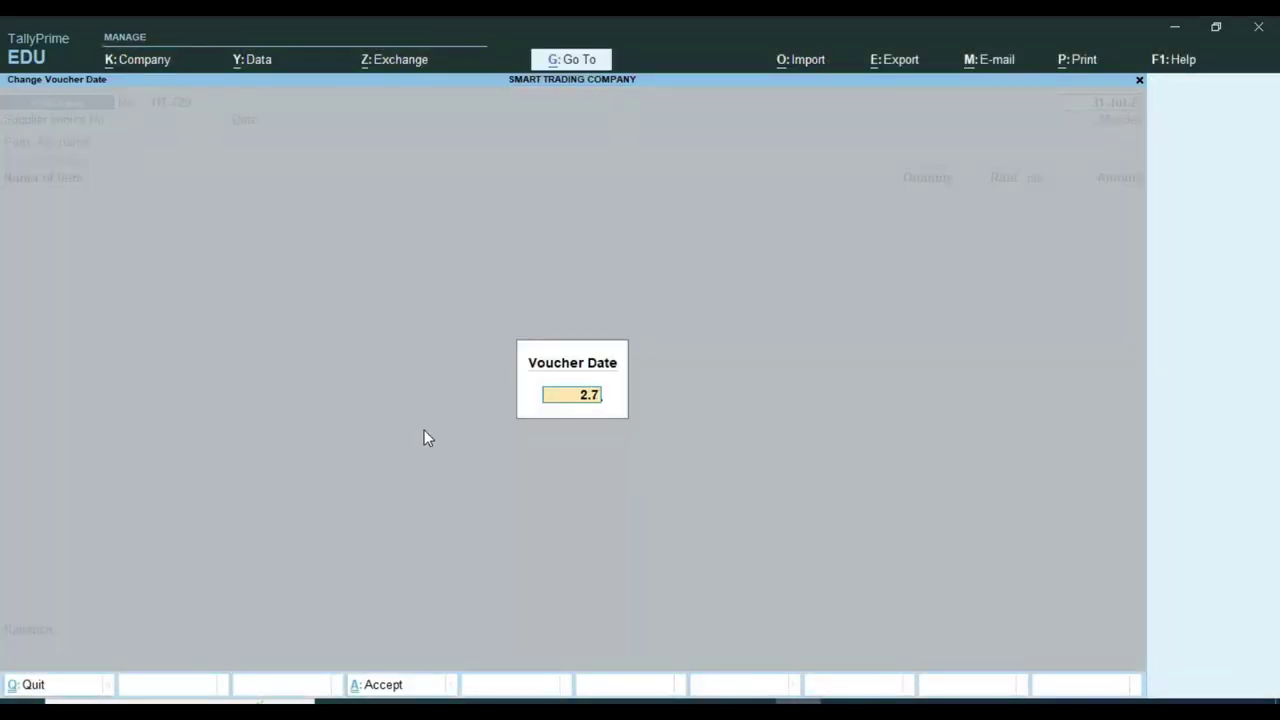
{"action": "key", "text": "Return"}
{"action": "key", "text": "Return"}
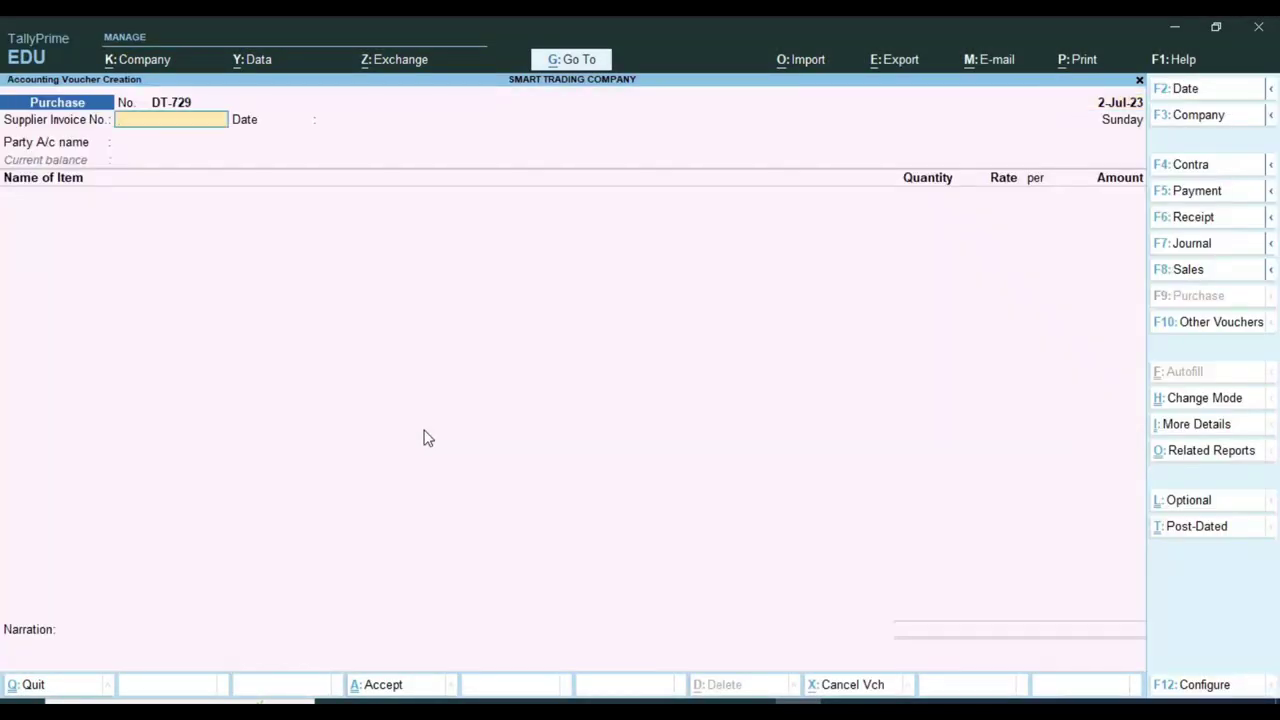
Enter DT-729 as the supplier invoice number and accept 2-Jul-23 as its date.
{"action": "type", "text": "DT-729"}
{"action": "key", "text": "Return"}
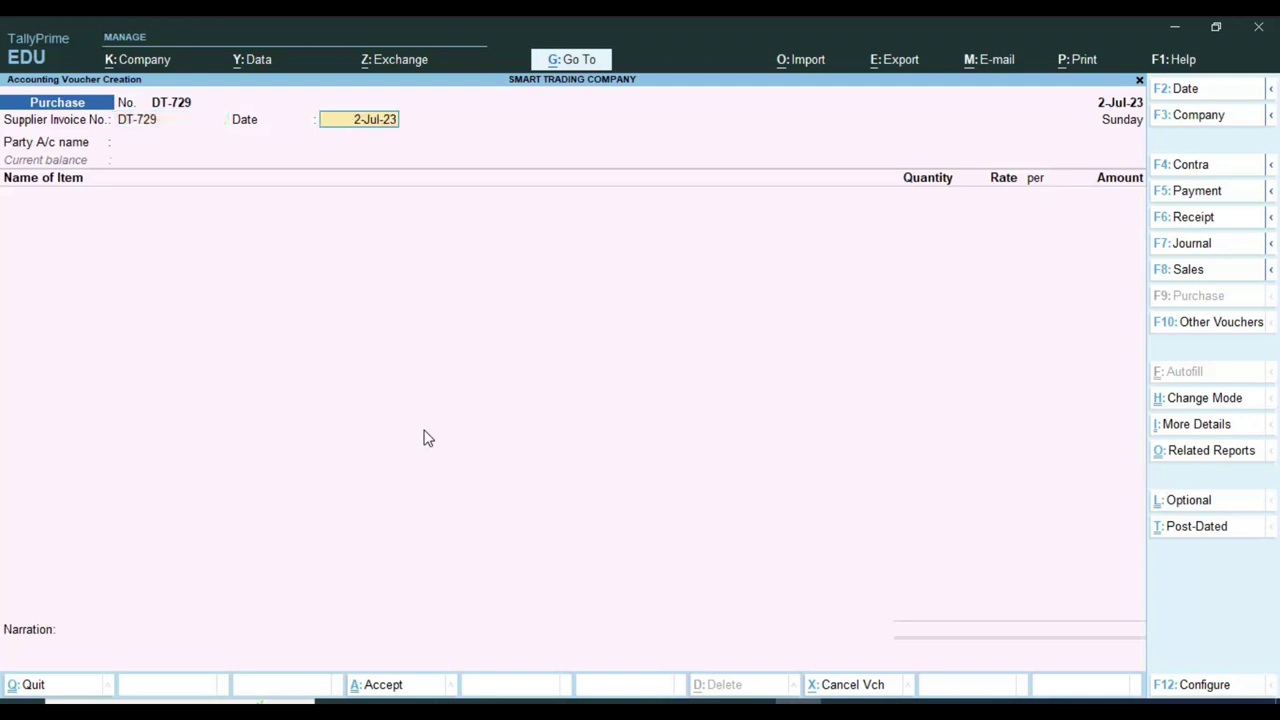
{"action": "key", "text": "Return"}
Copy the supplier name from the invoice PDF and create a new party ledger named DURGA TRADERS in TallyPrime.
{"action": "key", "text": "alt+Tab"}
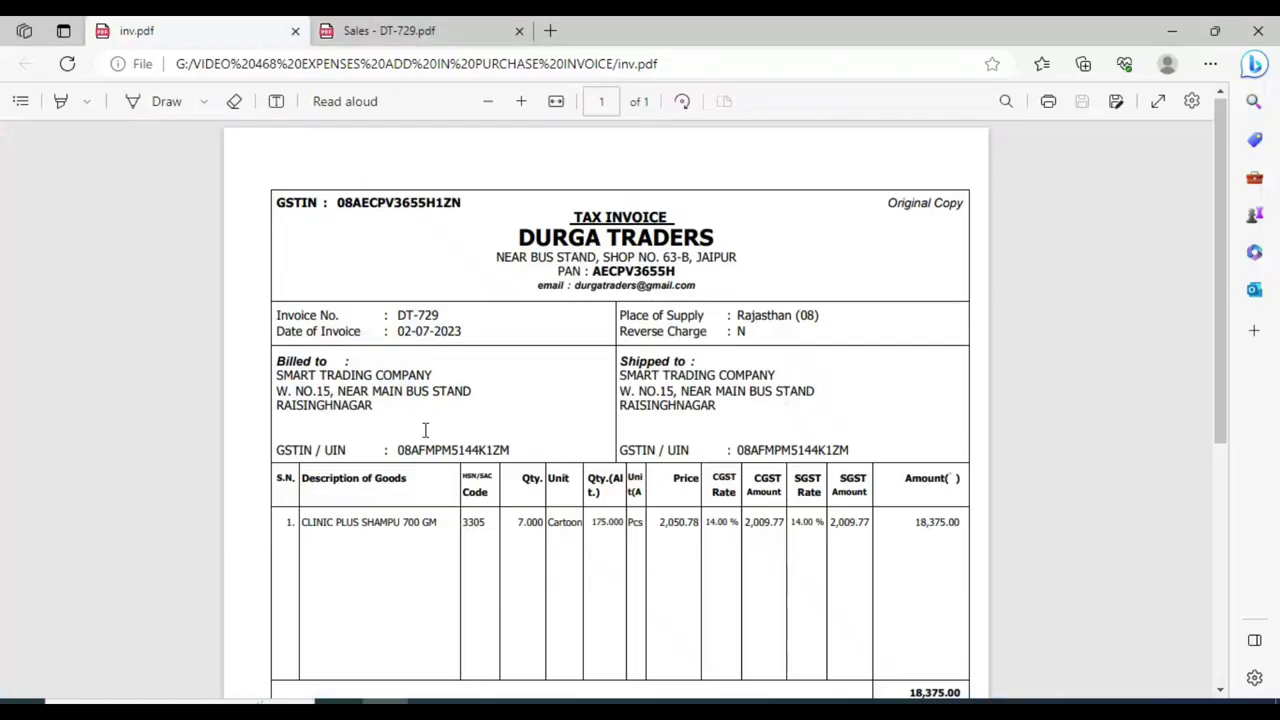
{"action": "left_click_drag", "start_coordinate": [519, 232], "coordinate": [713, 240]}
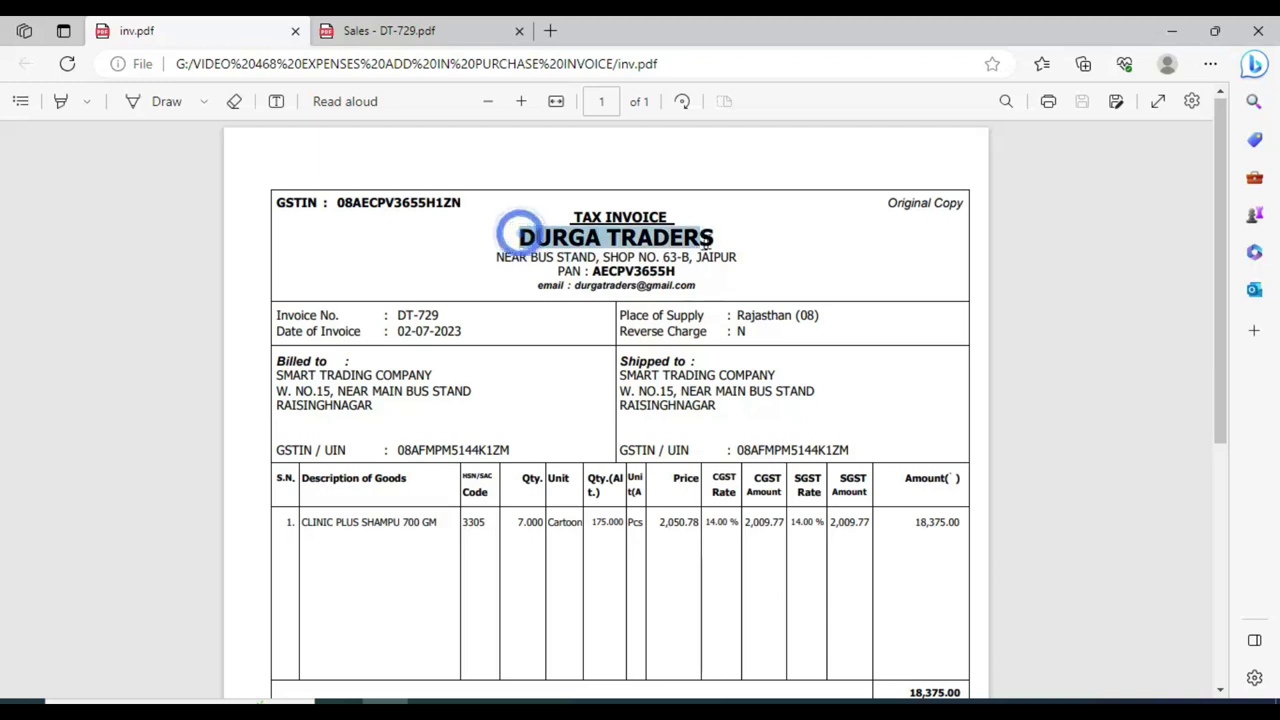
{"action": "left_click", "coordinate": [745, 97]}
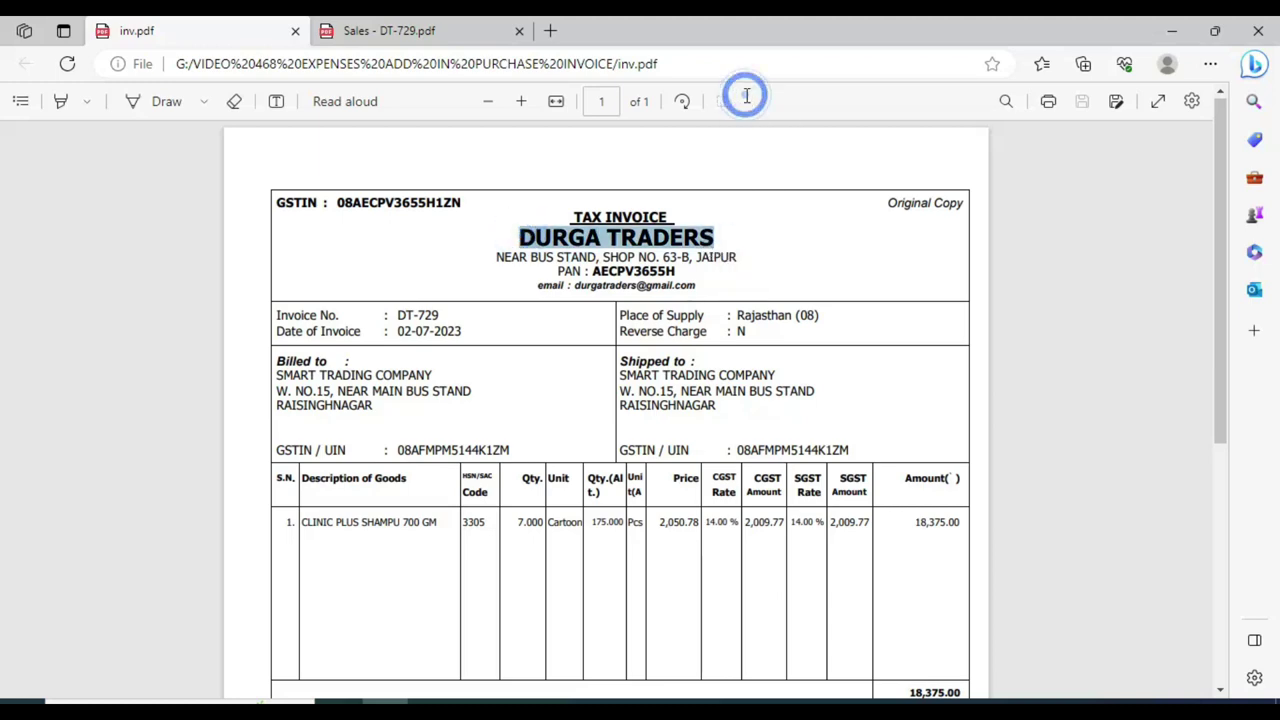
{"action": "key", "text": "alt+Tab"}
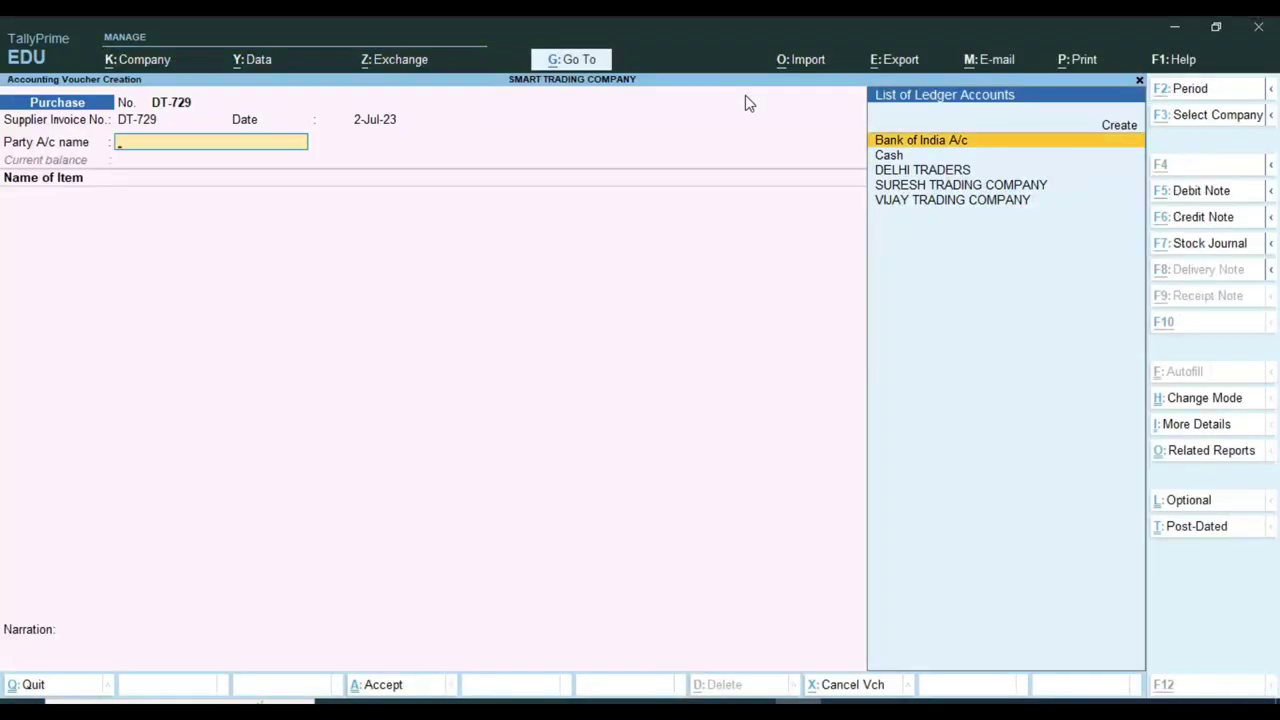
{"action": "key", "text": "Up"}
{"action": "key", "text": "Return"}
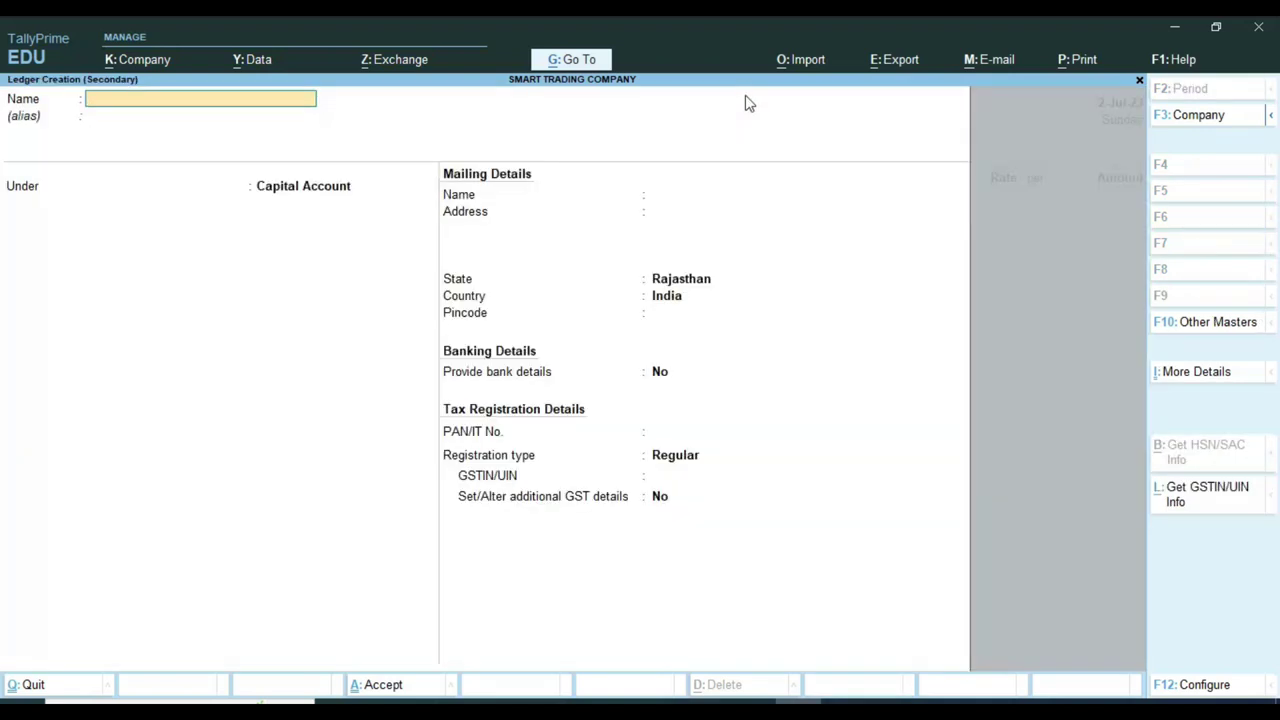
{"action": "key", "text": "ctrl+alt+v"}
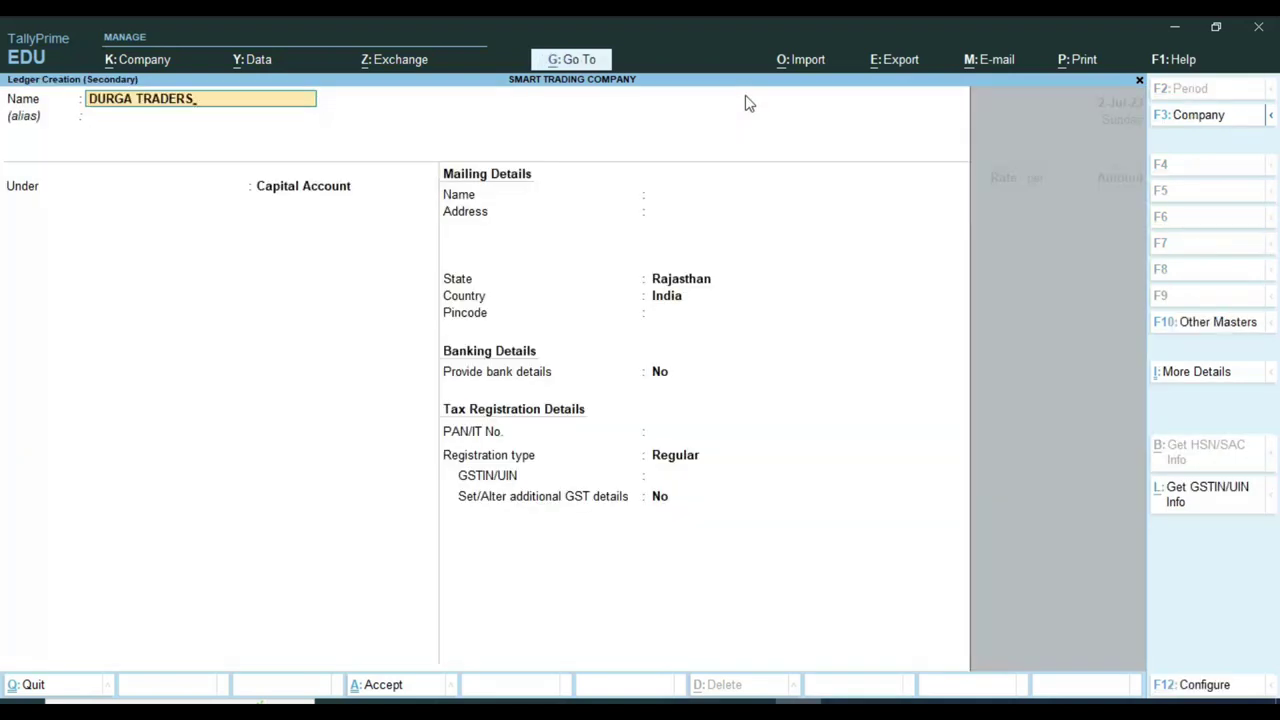
{"action": "key", "text": "Return"}
Place the ledger under Sundry Creditors, keeping bill-by-bill balances at Yes and the default credit period blank.
{"action": "type", "text": "SUND"}
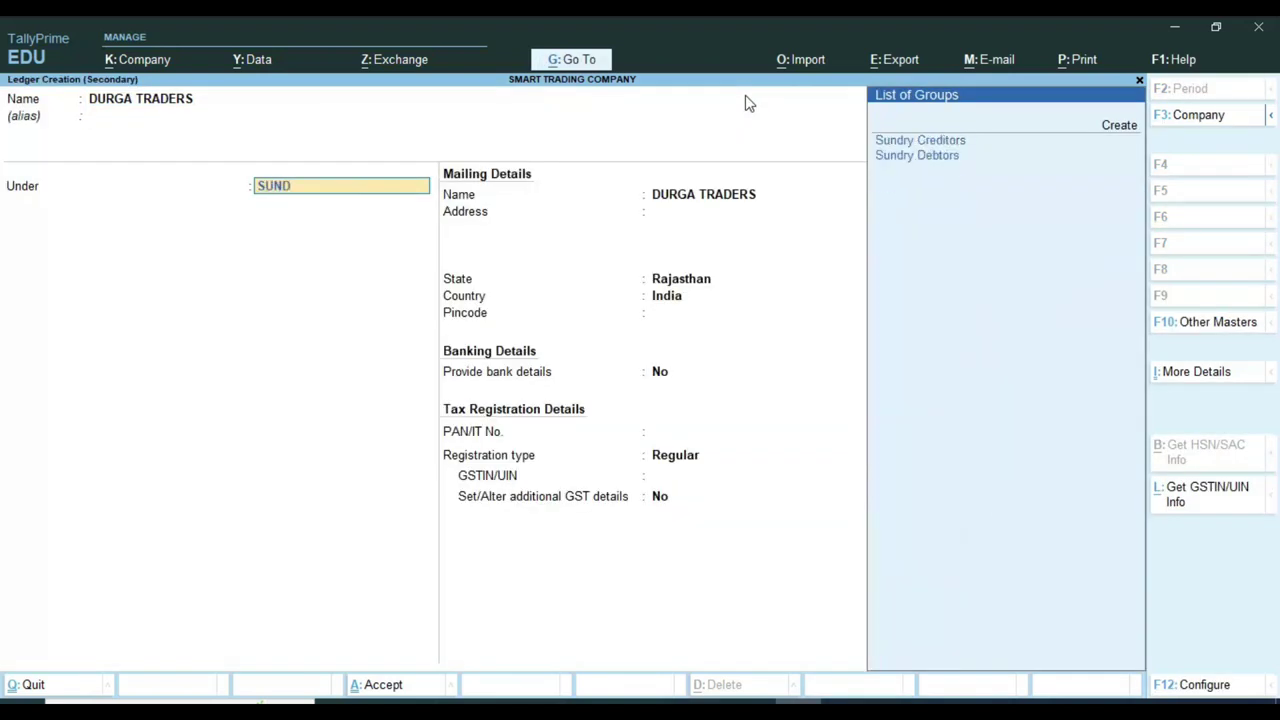
{"action": "key", "text": "Return"}
{"action": "key", "text": "Return"}
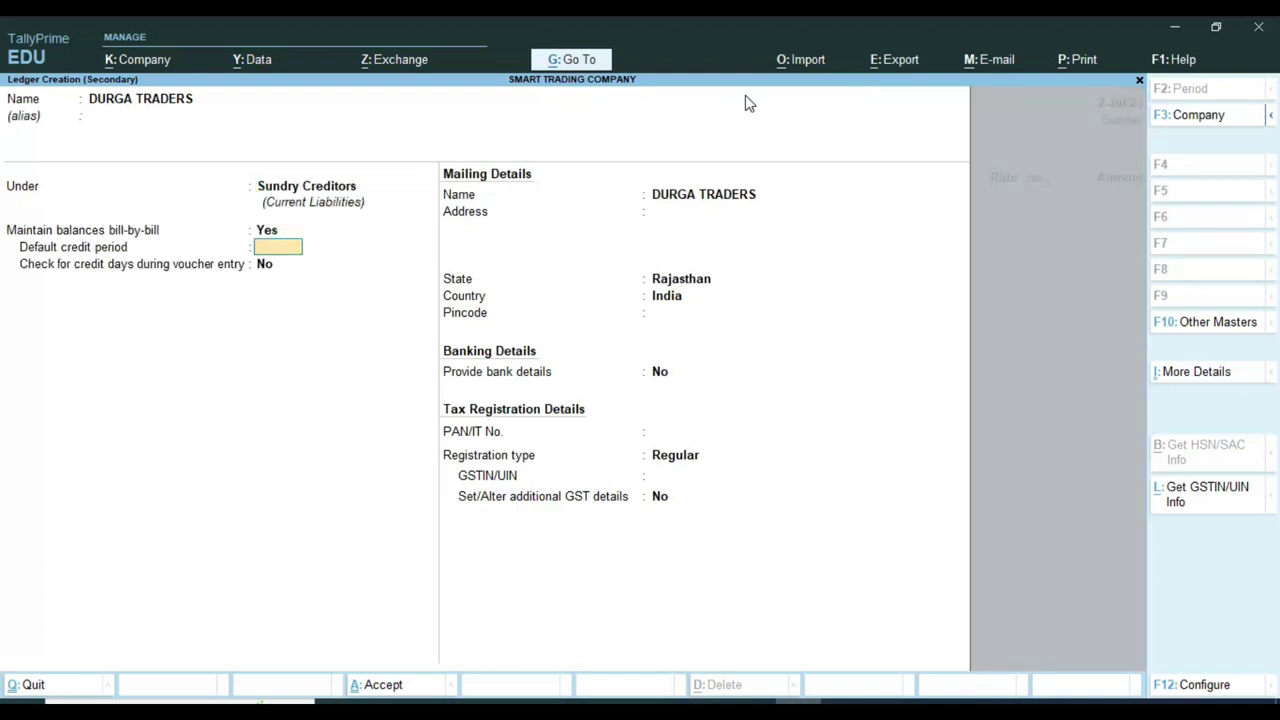
{"action": "key", "text": "Return"}
{"action": "key", "text": "Return"}
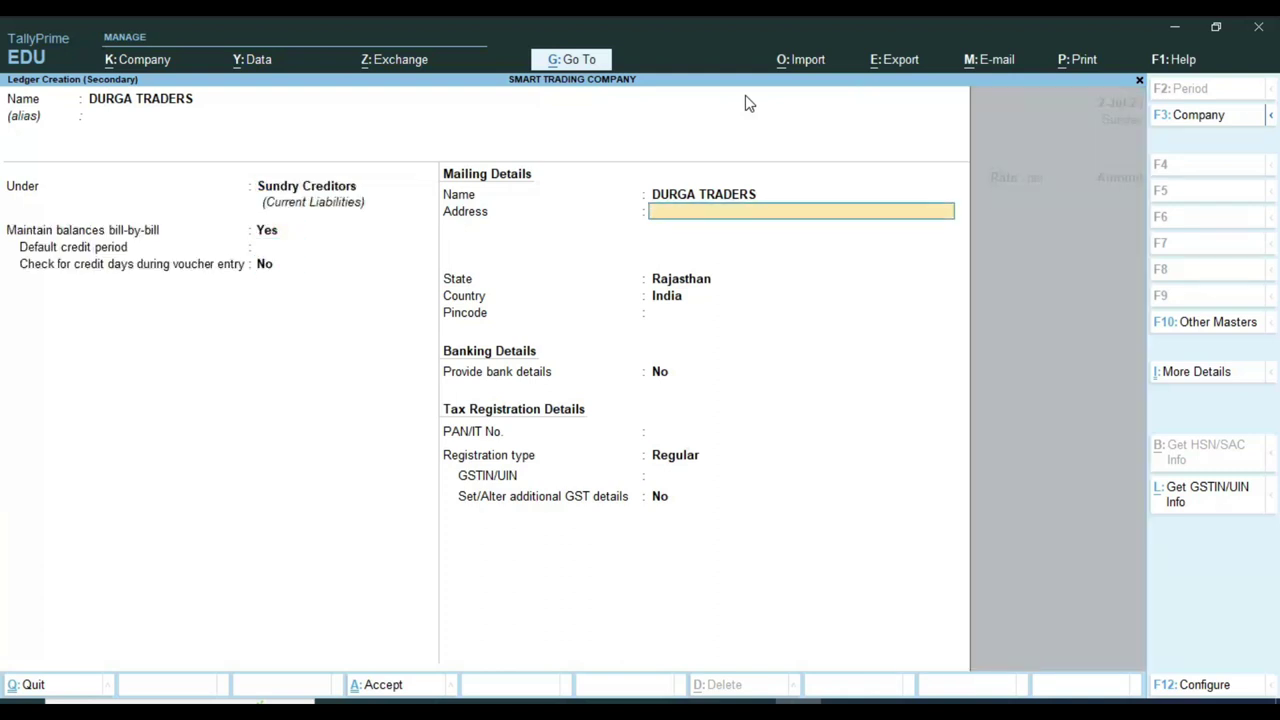
Copy the supplier's postal address from the invoice PDF into the ledger's mailing details, keeping the state as Rajasthan and leaving the pincode blank.
{"action": "key", "text": "alt+Tab"}
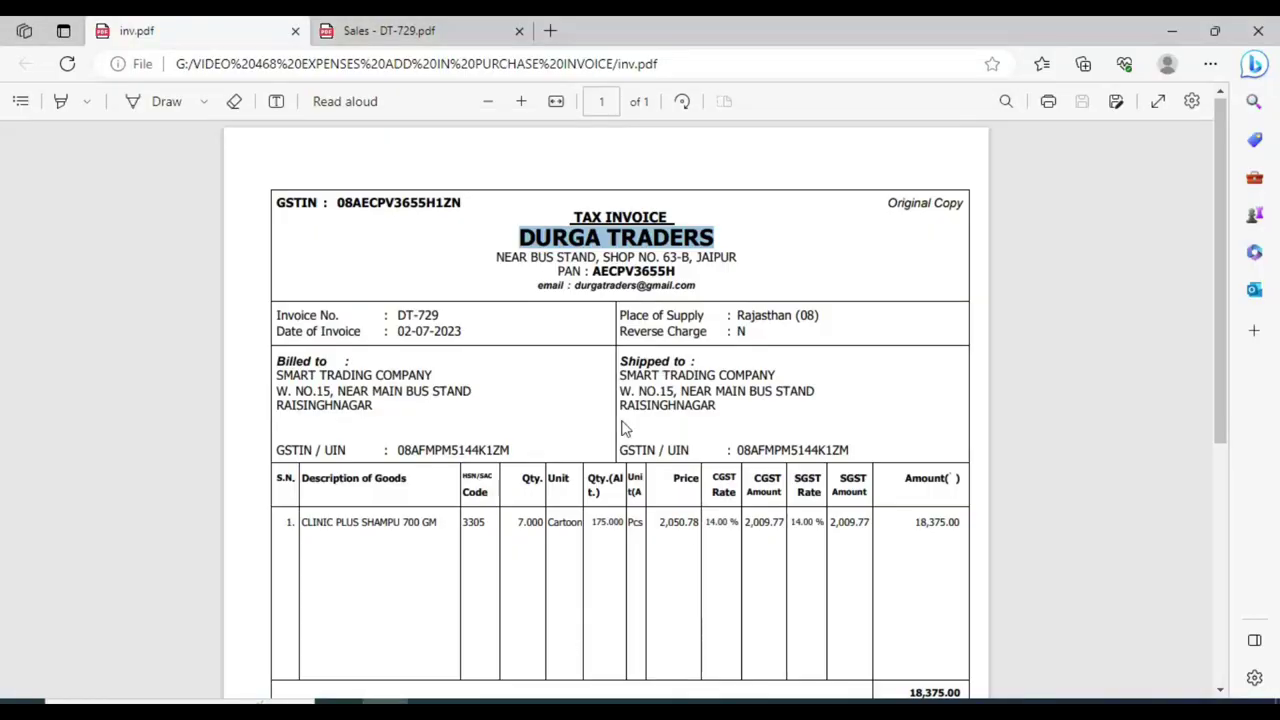
{"action": "left_click_drag", "start_coordinate": [492, 256], "coordinate": [727, 257]}
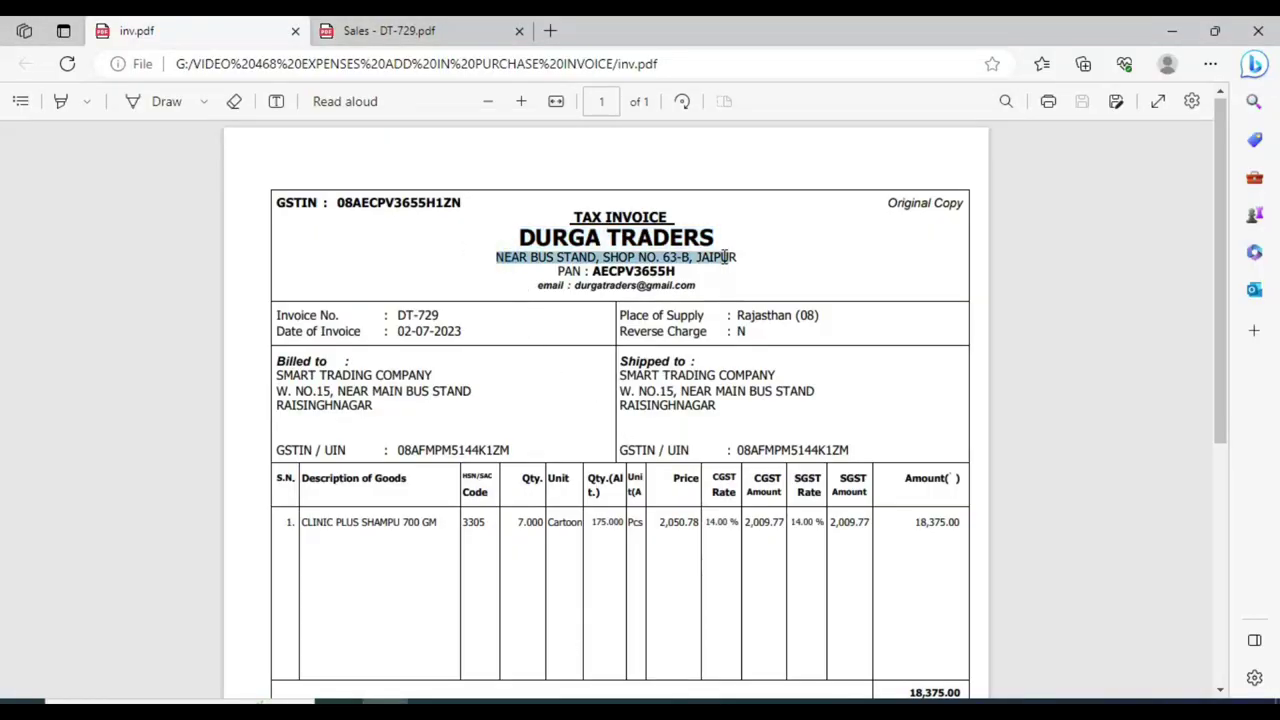
{"action": "left_click", "coordinate": [772, 94]}
{"action": "key", "text": "alt+Tab"}
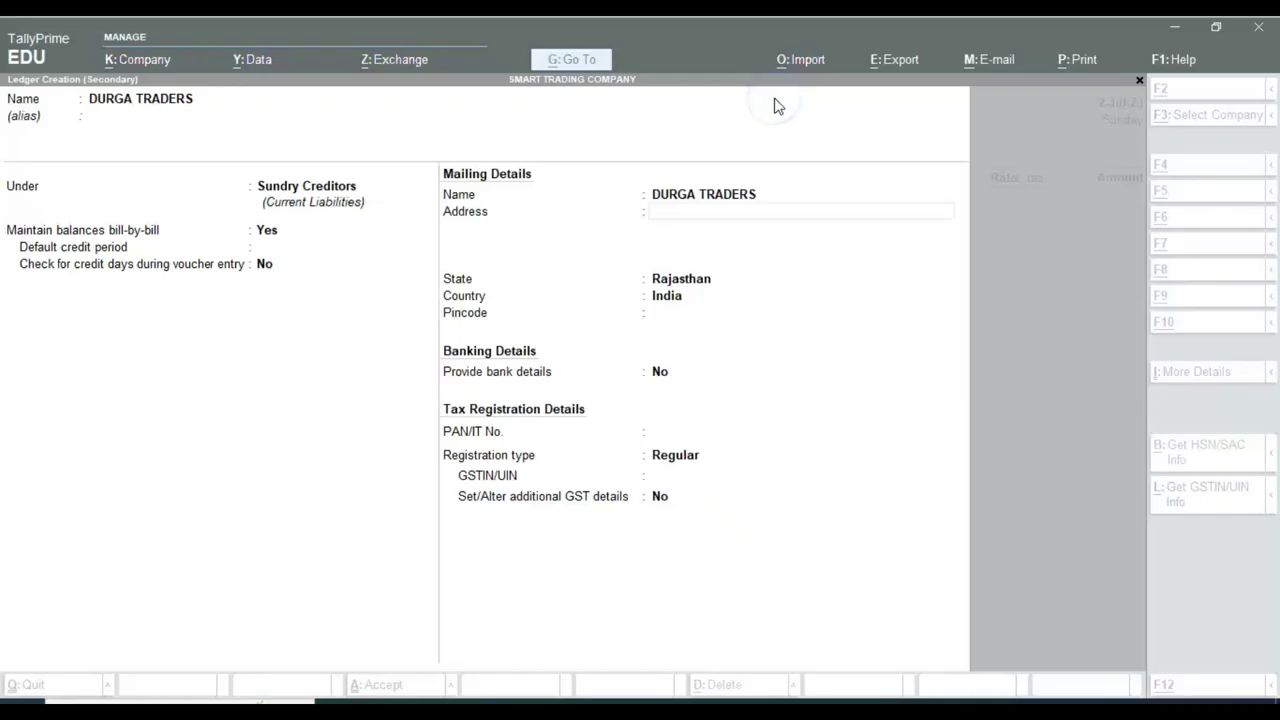
{"action": "key", "text": "ctrl+alt+v"}
{"action": "key", "text": "Return"}
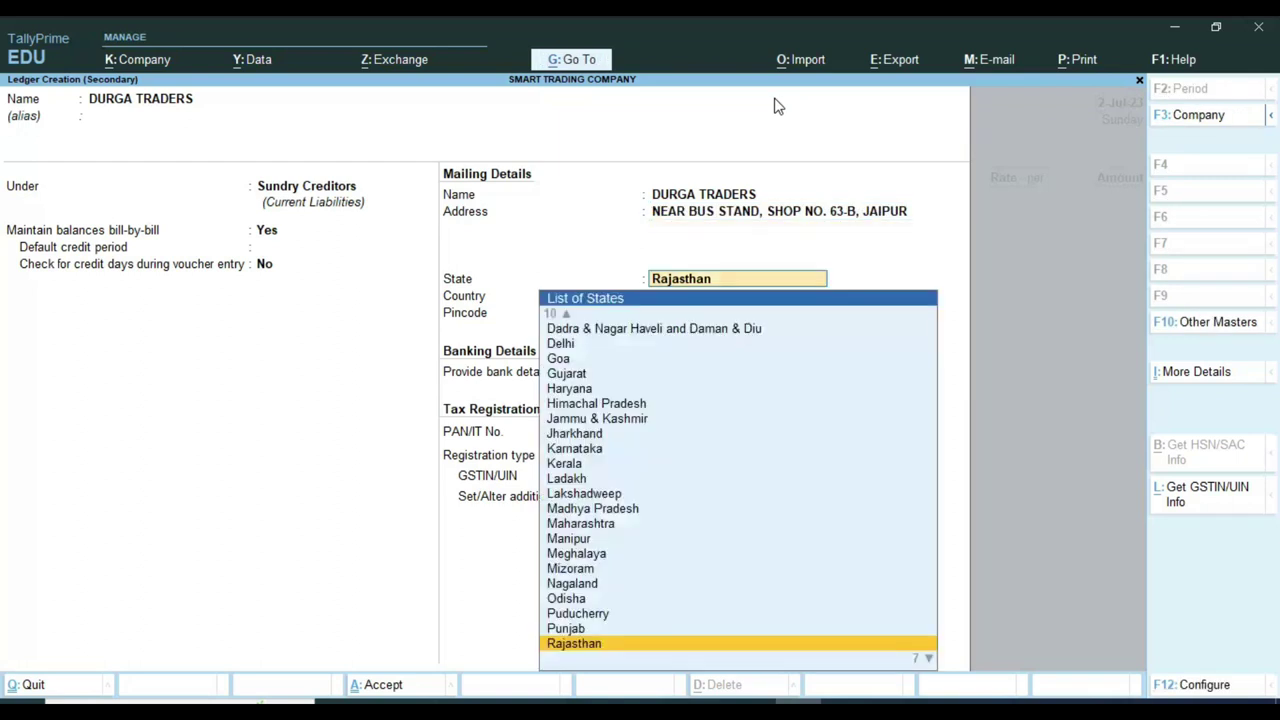
{"action": "key", "text": "Return"}
{"action": "key", "text": "Return"}
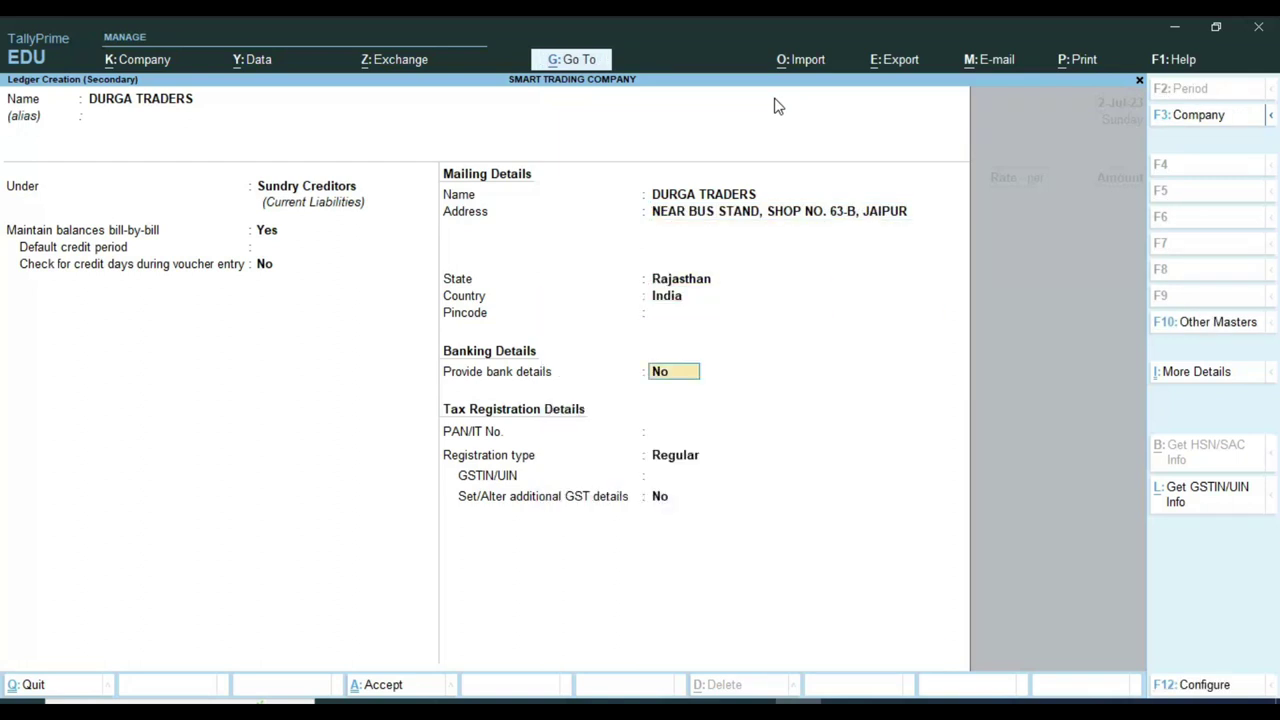
Keep the Regular registration type, copy the supplier's GSTIN from the invoice PDF into the ledger's tax details, and save the ledger.
{"action": "key", "text": "Return"}
{"action": "key", "text": "Return"}
{"action": "key", "text": "Return"}
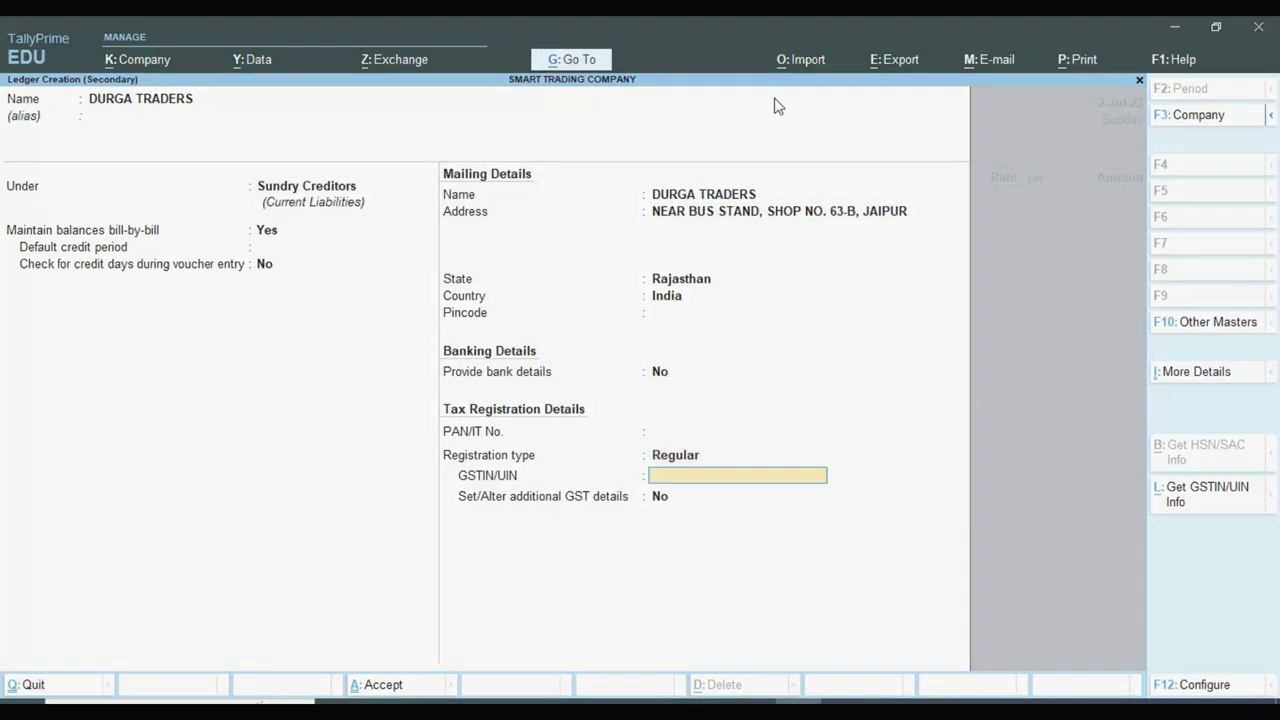
{"action": "key", "text": "alt+Tab"}
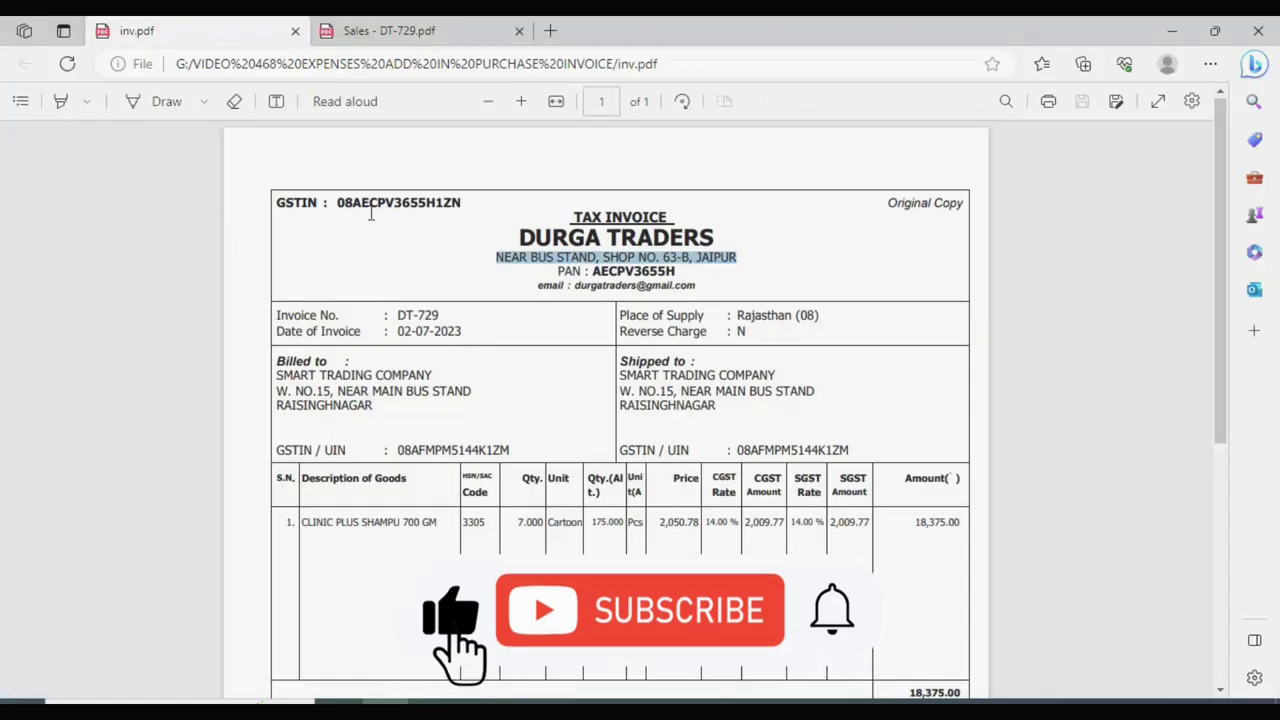
{"action": "left_click_drag", "start_coordinate": [338, 205], "coordinate": [463, 205]}
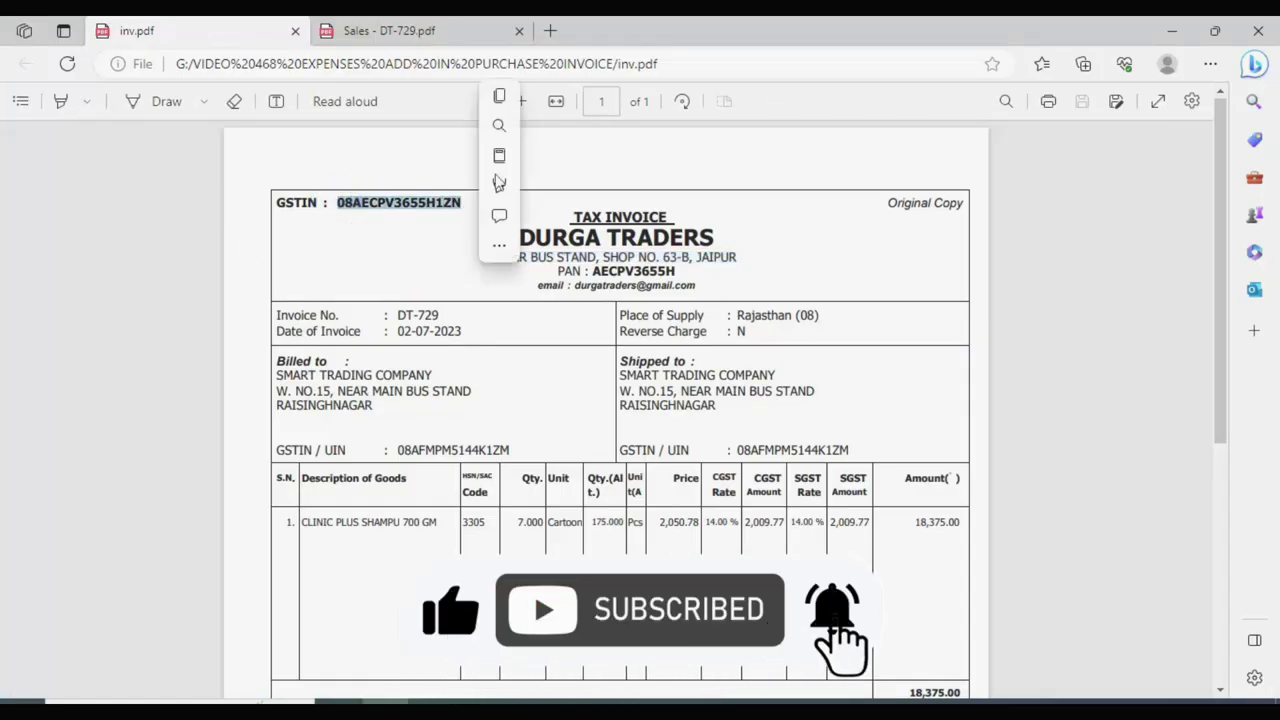
{"action": "left_click", "coordinate": [501, 97]}
{"action": "key", "text": "alt+Tab"}
{"action": "key", "text": "ctrl+alt+v"}
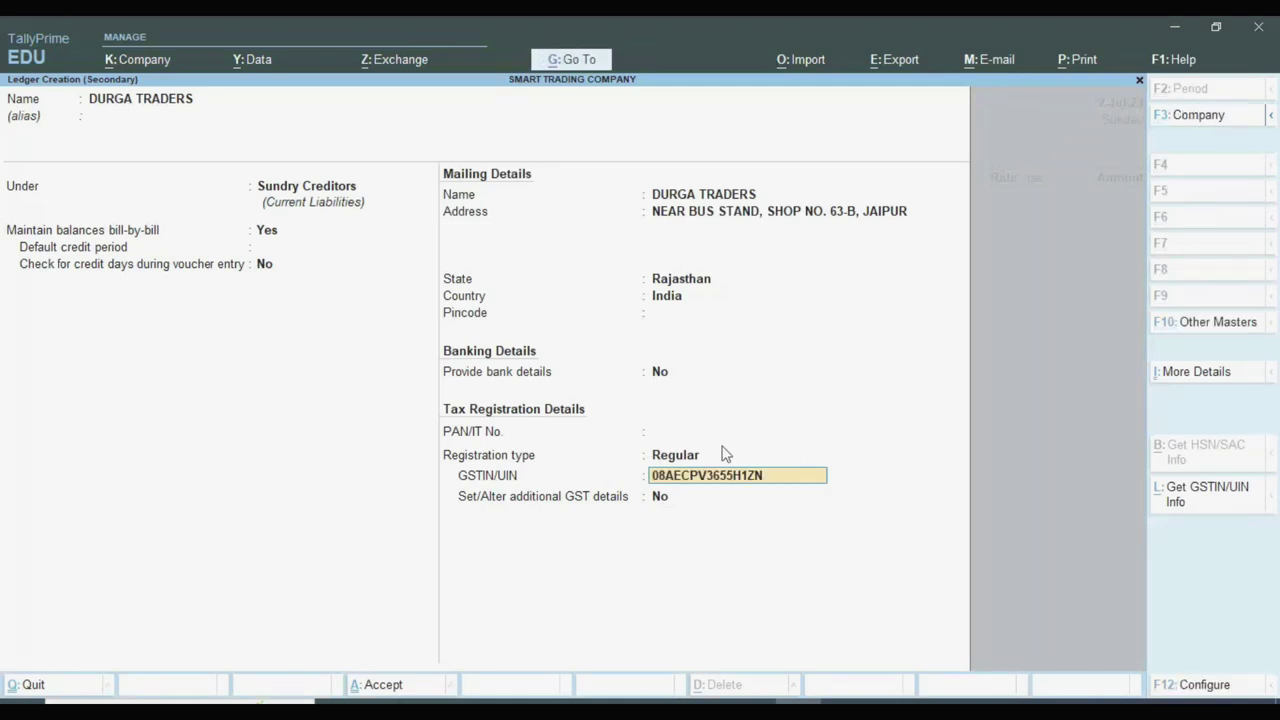
{"action": "key", "text": "Return"}
{"action": "key", "text": "Return"}
{"action": "key", "text": "Return"}
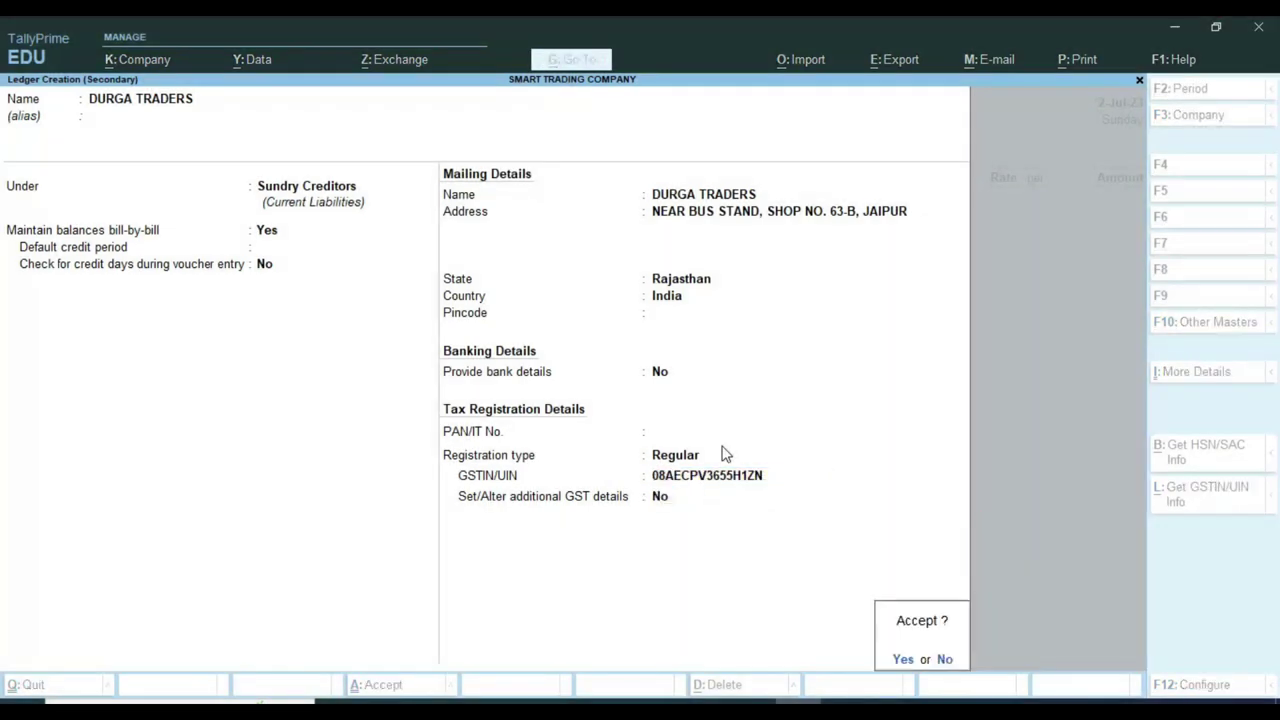
{"action": "key", "text": "Return"}
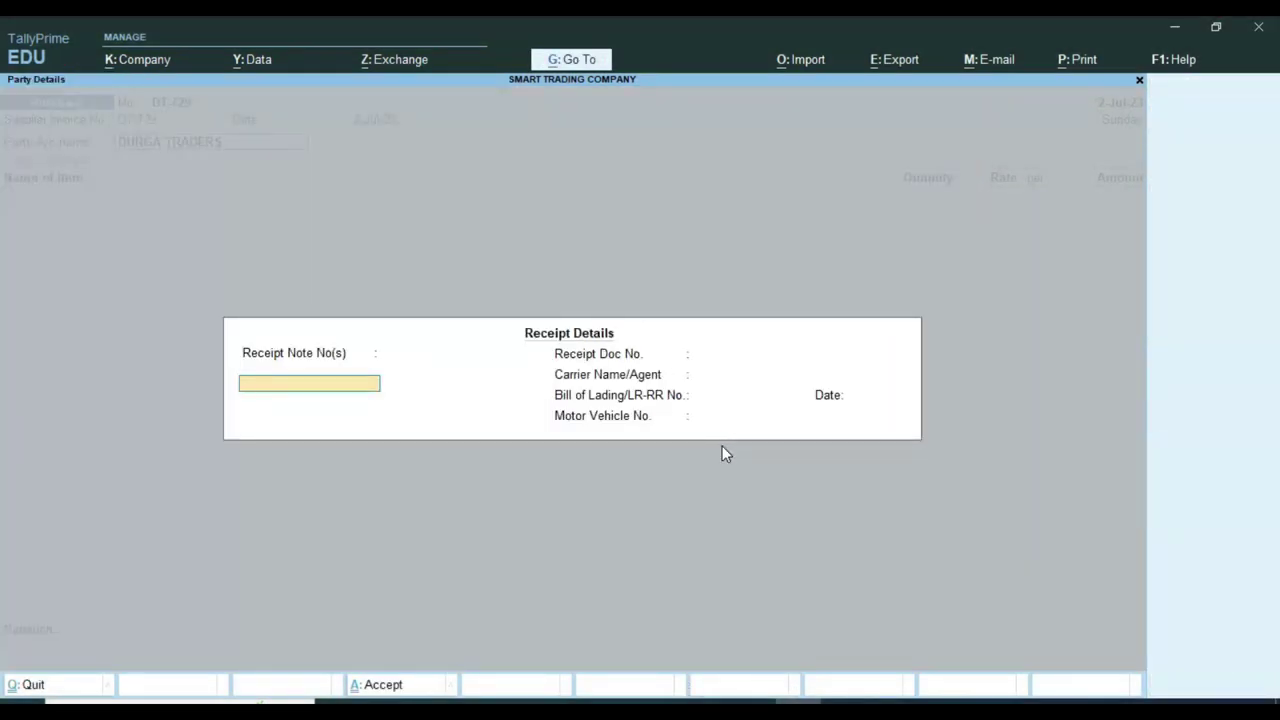
Leave all receipt details of the purchase voucher blank and accept them.
{"action": "key", "text": "Return"}
{"action": "key", "text": "Return"}
{"action": "key", "text": "Return"}
{"action": "key", "text": "Return"}
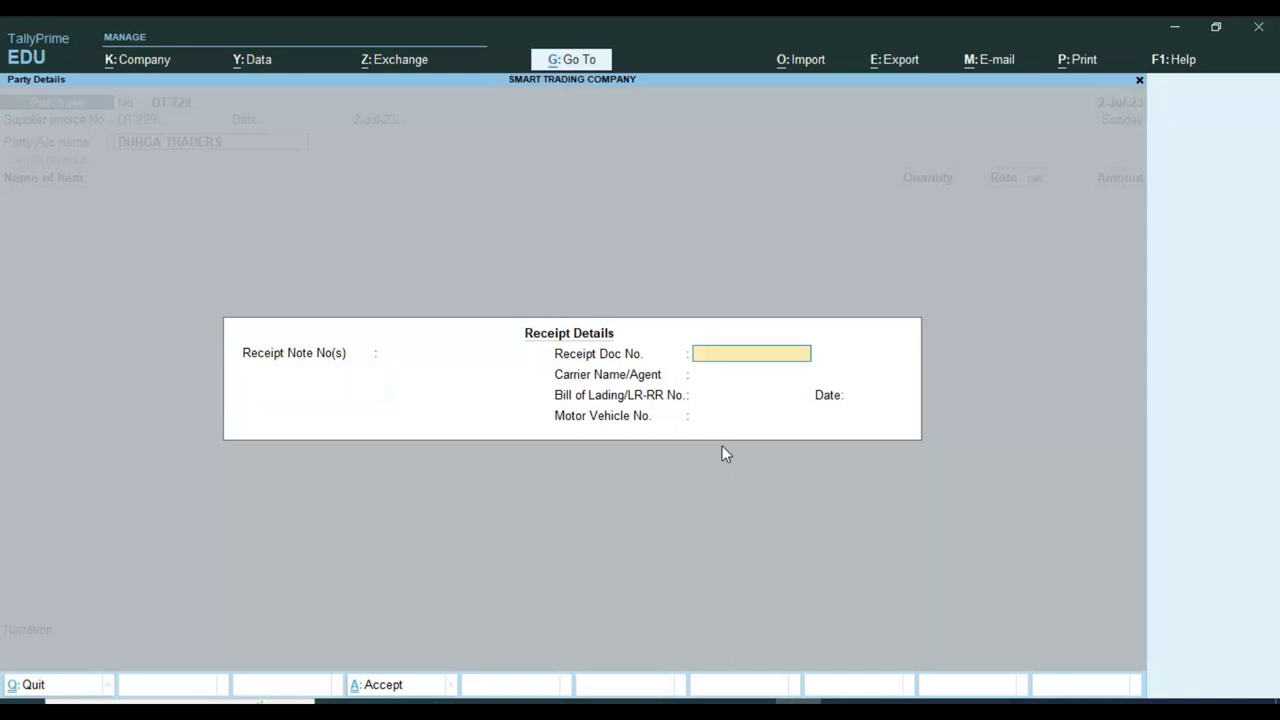
{"action": "key", "text": "Return"}
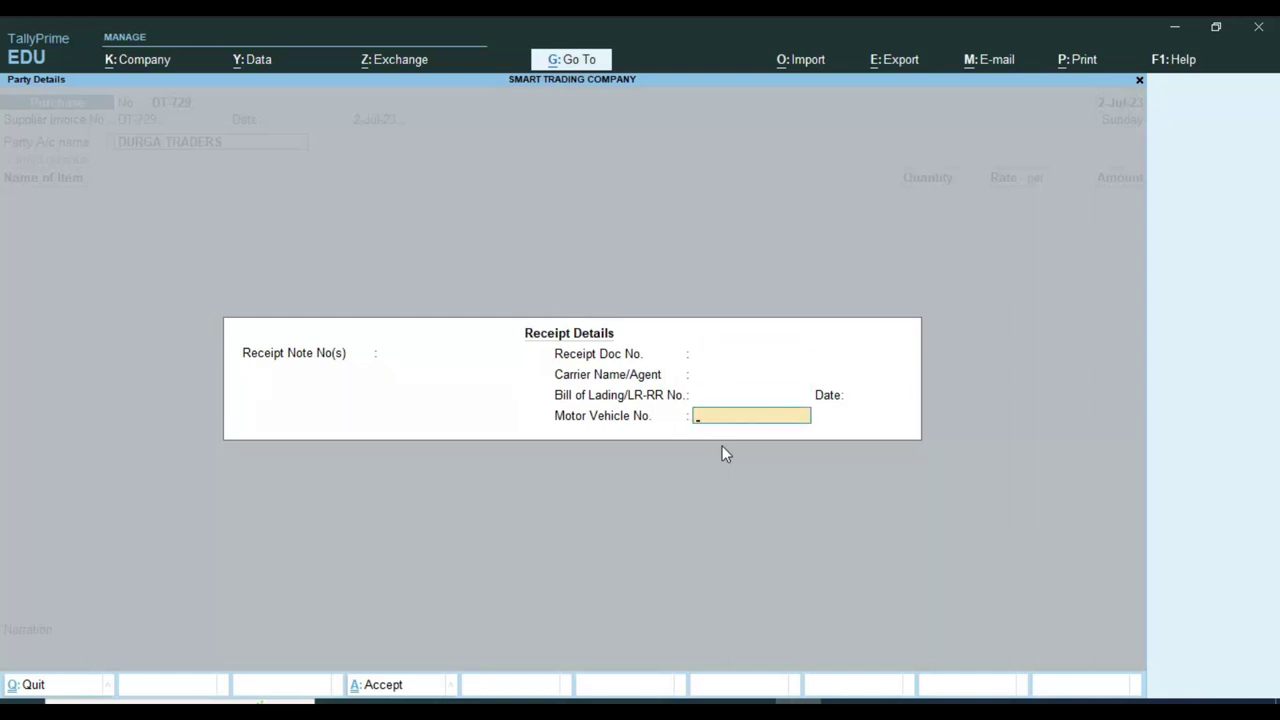
{"action": "key", "text": "Return"}
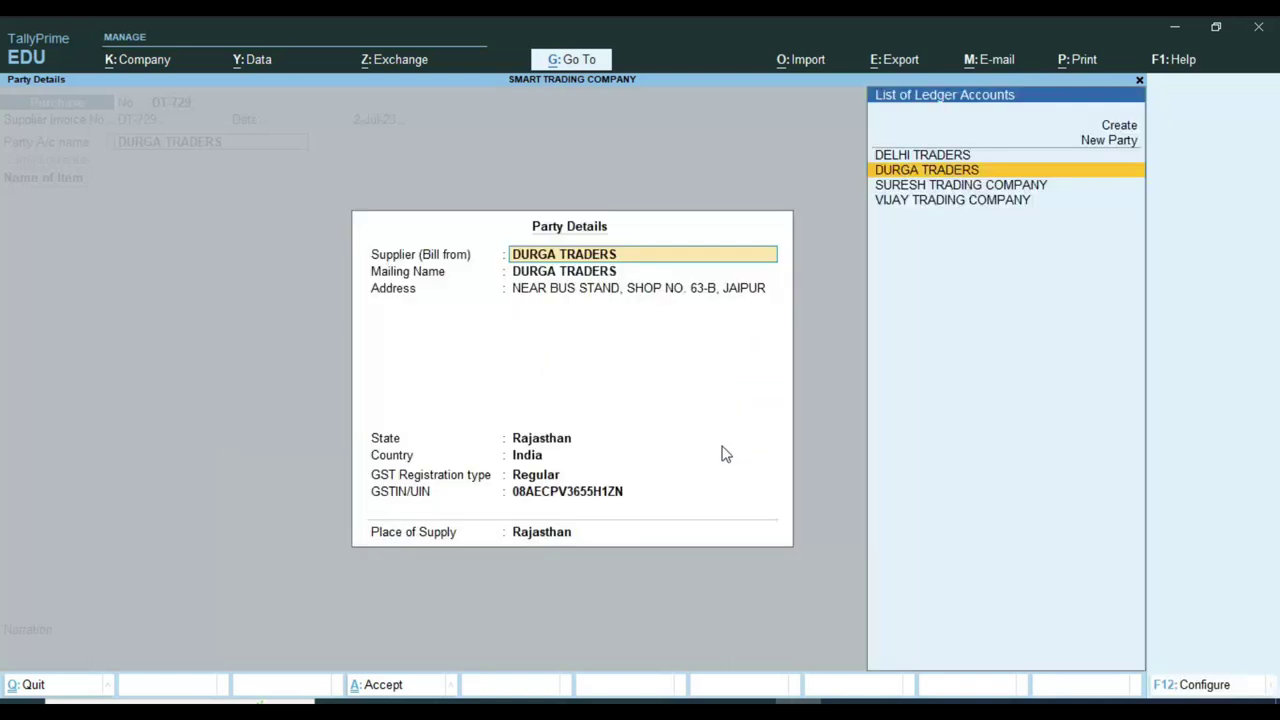
Accept the party details for DURGA TRADERS with Rajasthan as the place of supply.
{"action": "key", "text": "Return"}
{"action": "key", "text": "Return"}
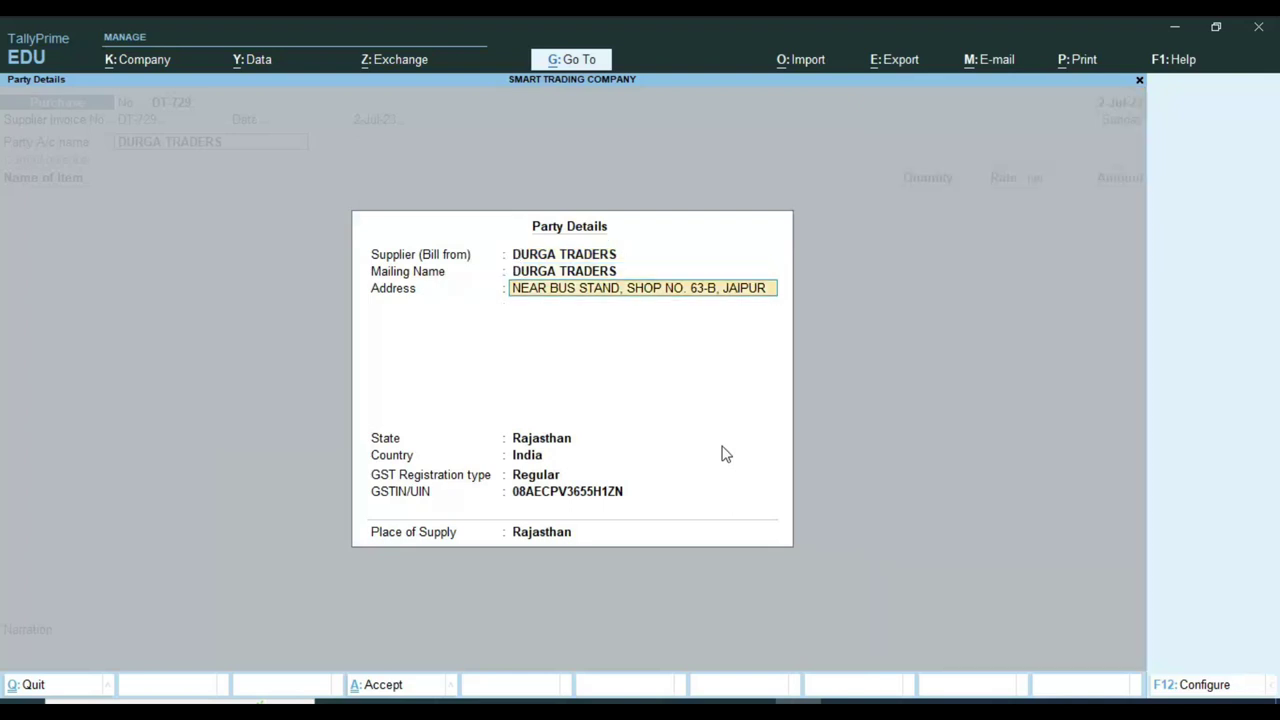
{"action": "key", "text": "Return"}
{"action": "key", "text": "Return"}
{"action": "key", "text": "Return"}
{"action": "key", "text": "Return"}
{"action": "key", "text": "Return"}
{"action": "key", "text": "Return"}
{"action": "key", "text": "Return"}
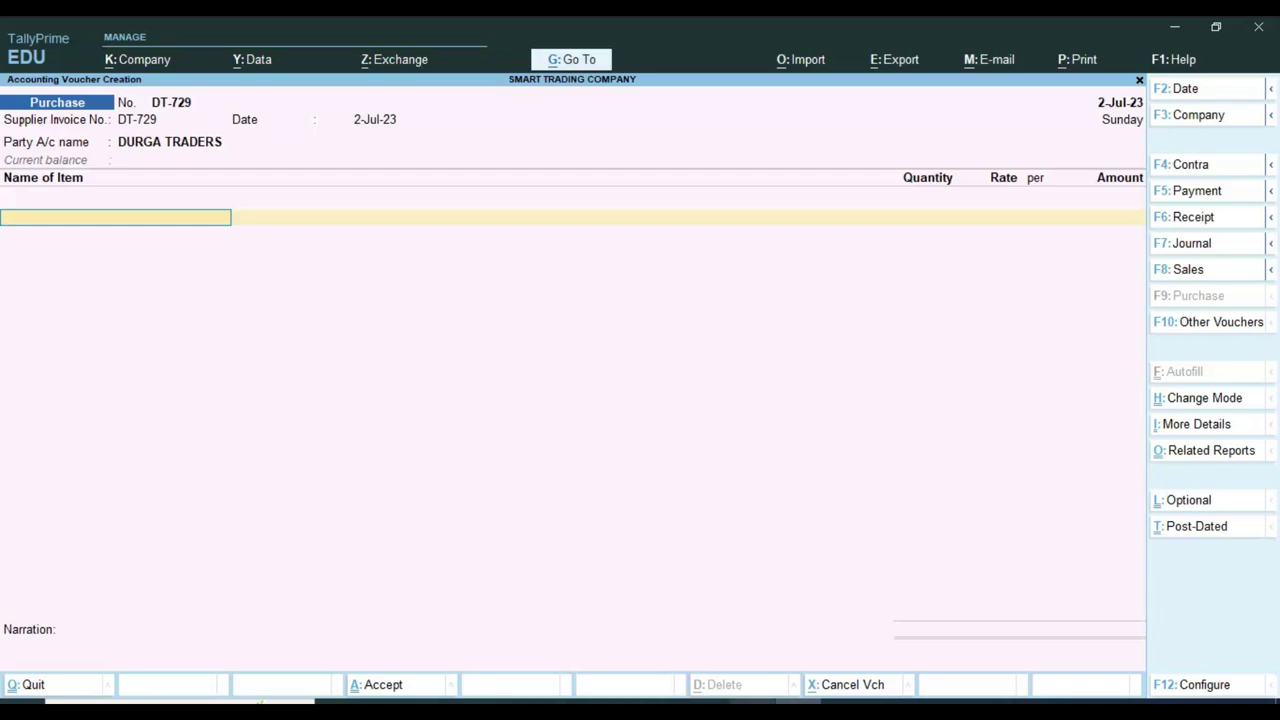
Start a stock item named CLINIC PLUS SHAMPU 700 GM, copied from the invoice PDF, under Primary with category Not Applicable.
{"action": "key", "text": "alt"}
{"action": "key", "text": "alt+Tab"}
{"action": "scroll", "coordinate": [257, 646], "scroll_direction": "down", "scroll_amount": 1}
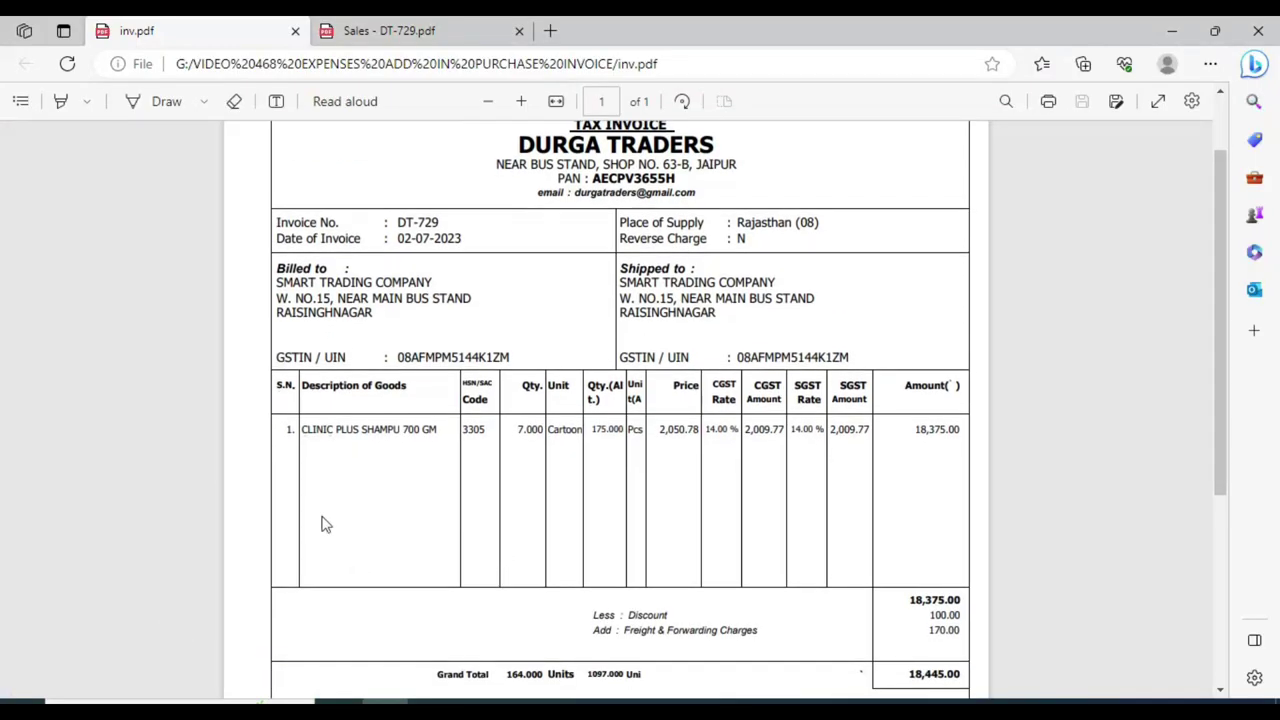
{"action": "left_click_drag", "start_coordinate": [440, 433], "coordinate": [298, 431]}
{"action": "left_click", "coordinate": [330, 245]}
{"action": "key", "text": "alt+Tab"}
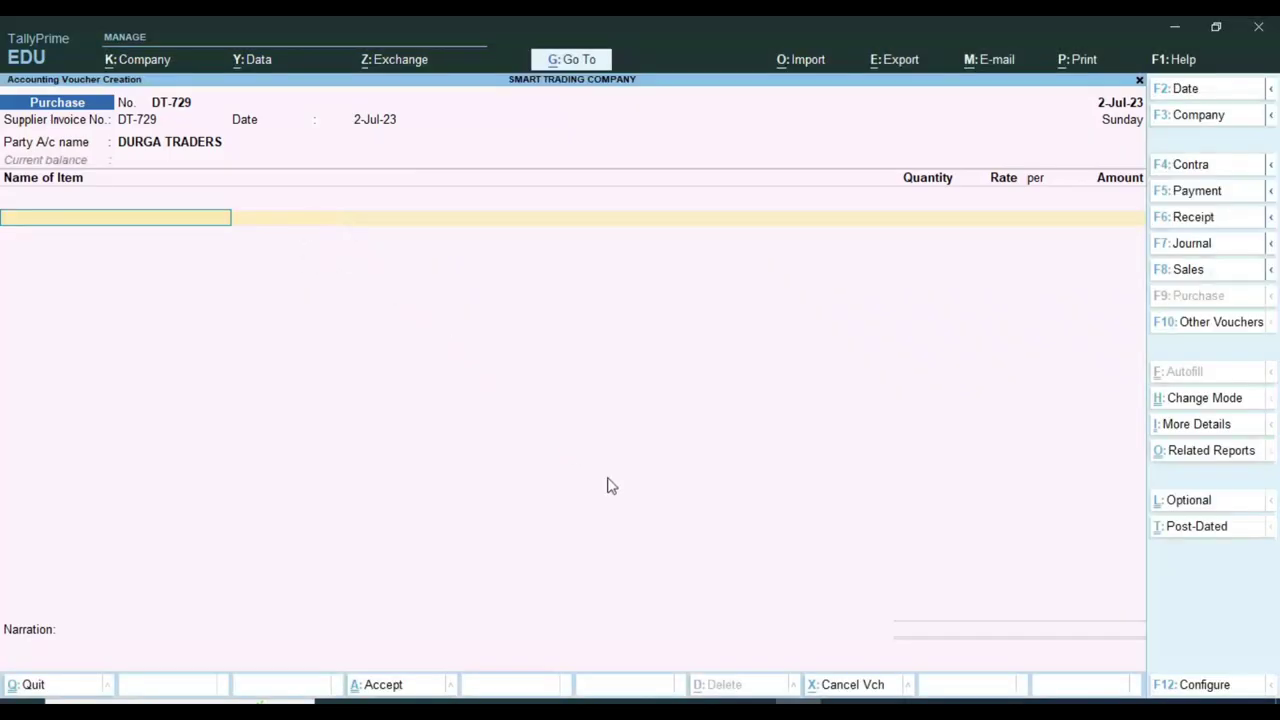
{"action": "key", "text": "alt+c"}
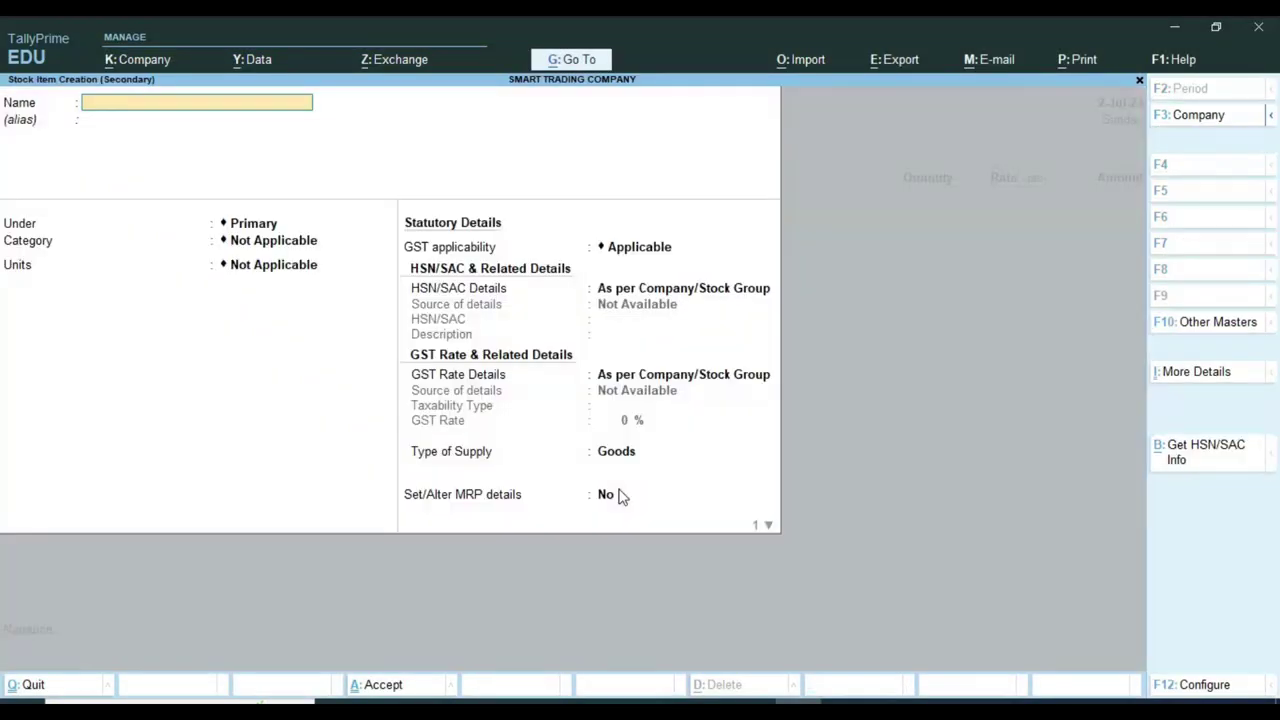
{"action": "key", "text": "ctrl+v"}
{"action": "key", "text": "Return"}
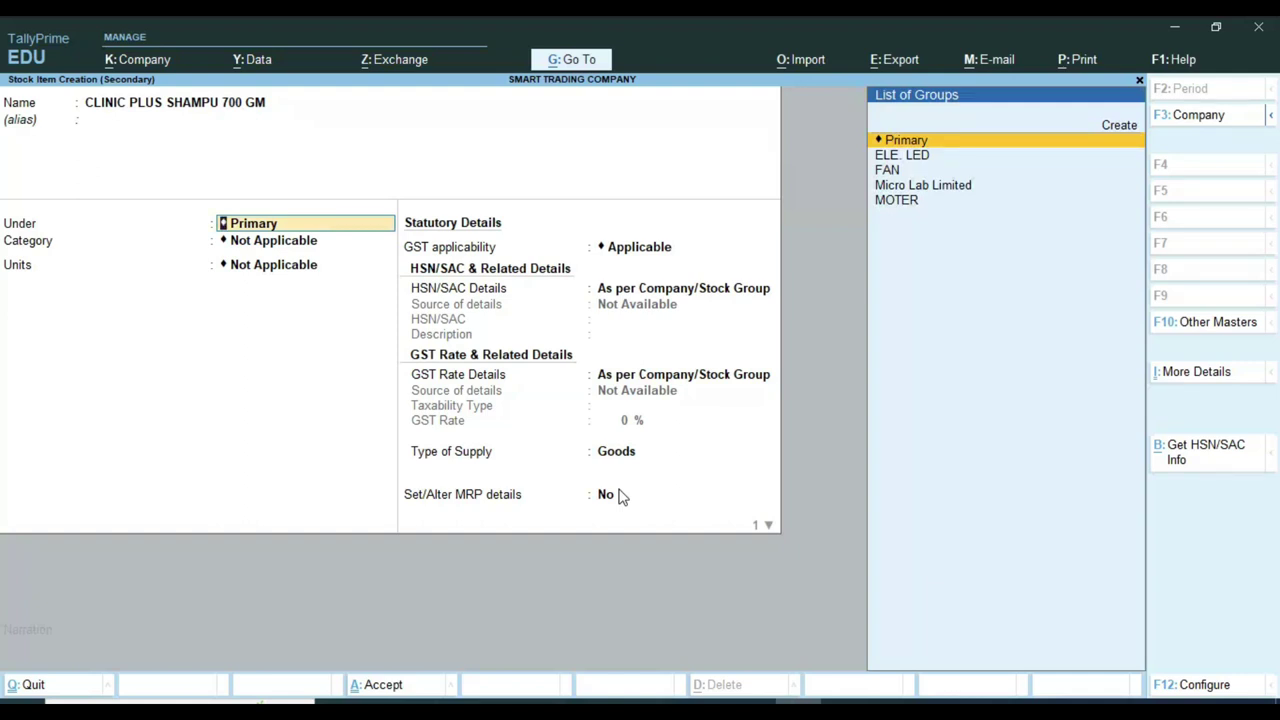
{"action": "key", "text": "Return"}
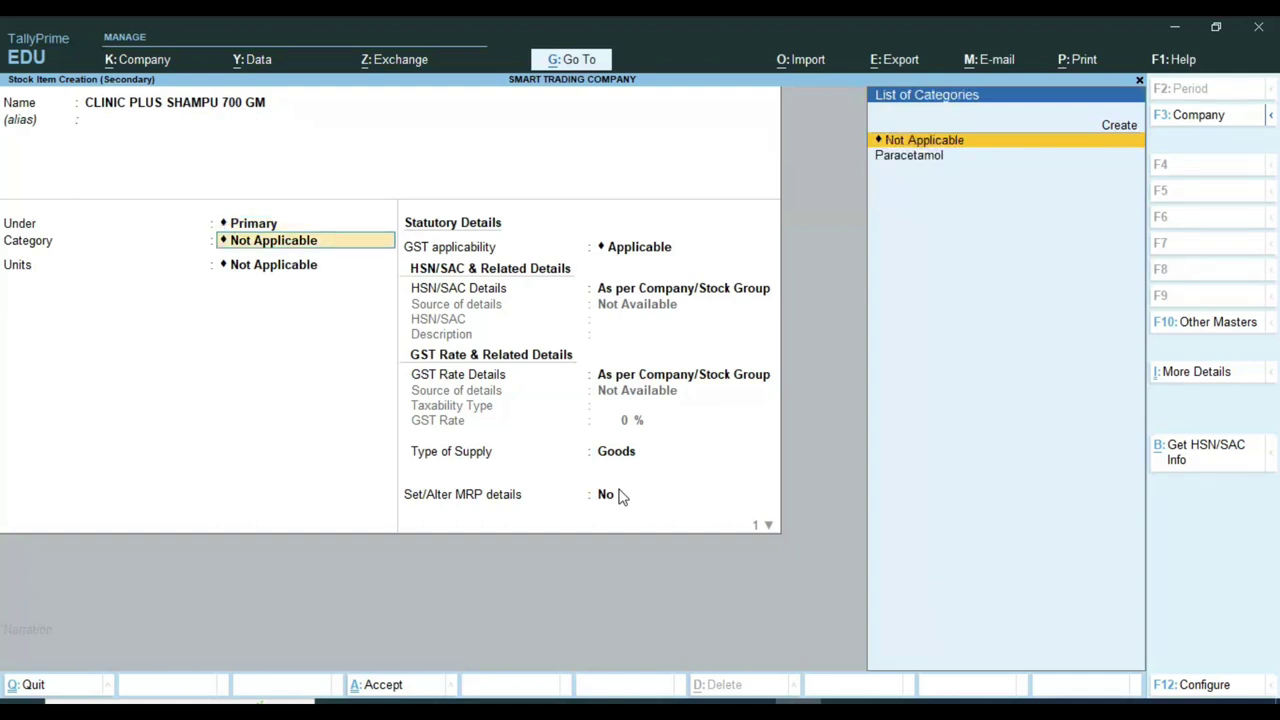
{"action": "key", "text": "Return"}
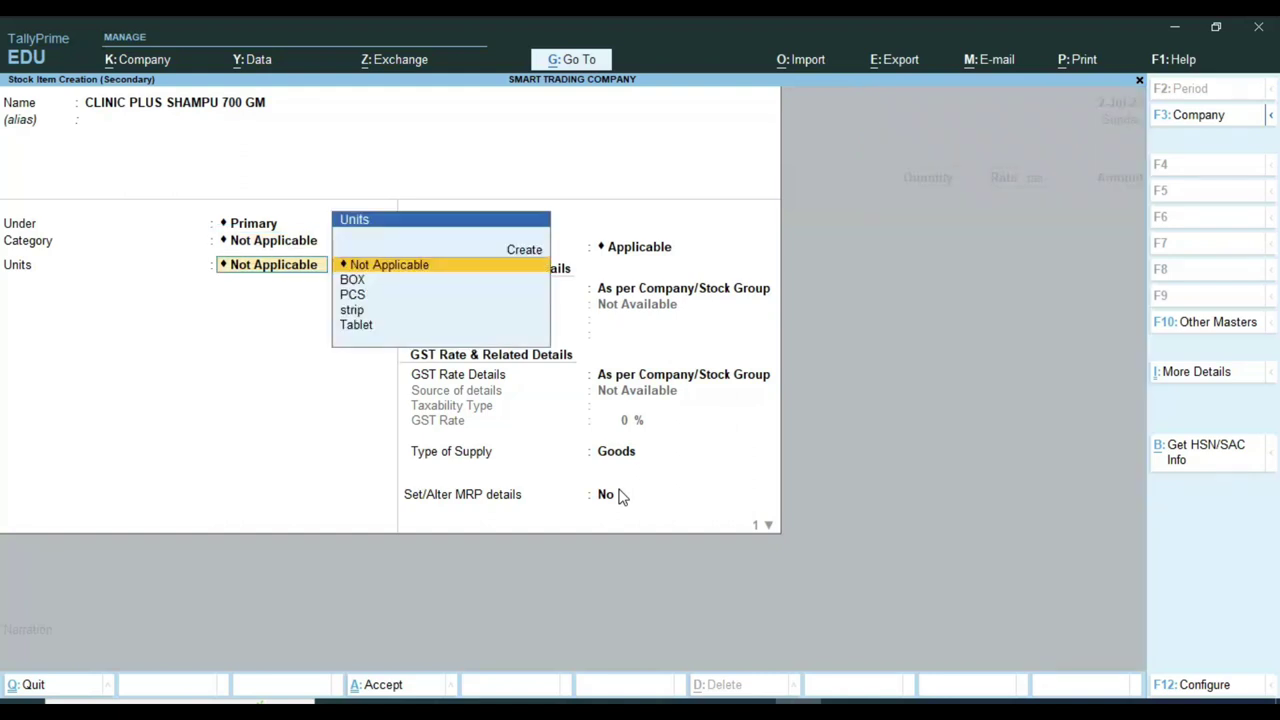
Set the stock item's units to PCS with no alternate units and no batches, and keep GST applicability as Applicable.
{"action": "key", "text": "Down"}
{"action": "key", "text": "Down"}
{"action": "key", "text": "Return"}
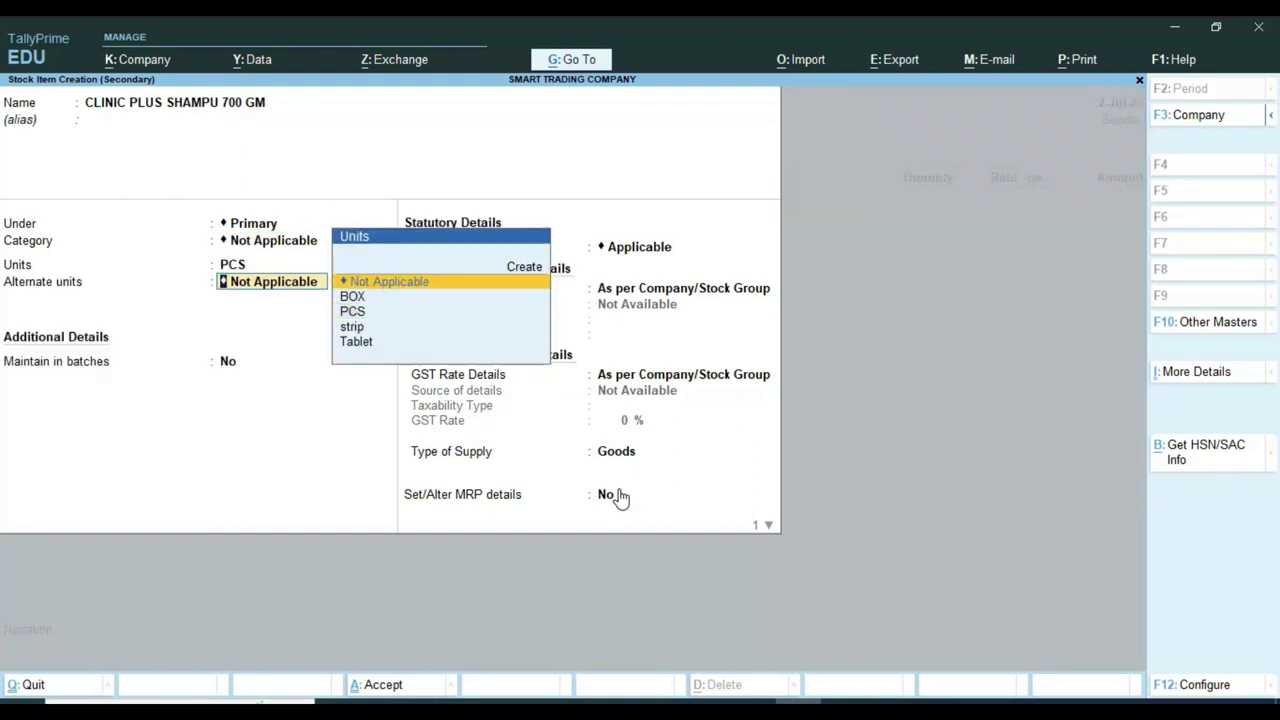
{"action": "key", "text": "Return"}
{"action": "key", "text": "Return"}
{"action": "key", "text": "Return"}
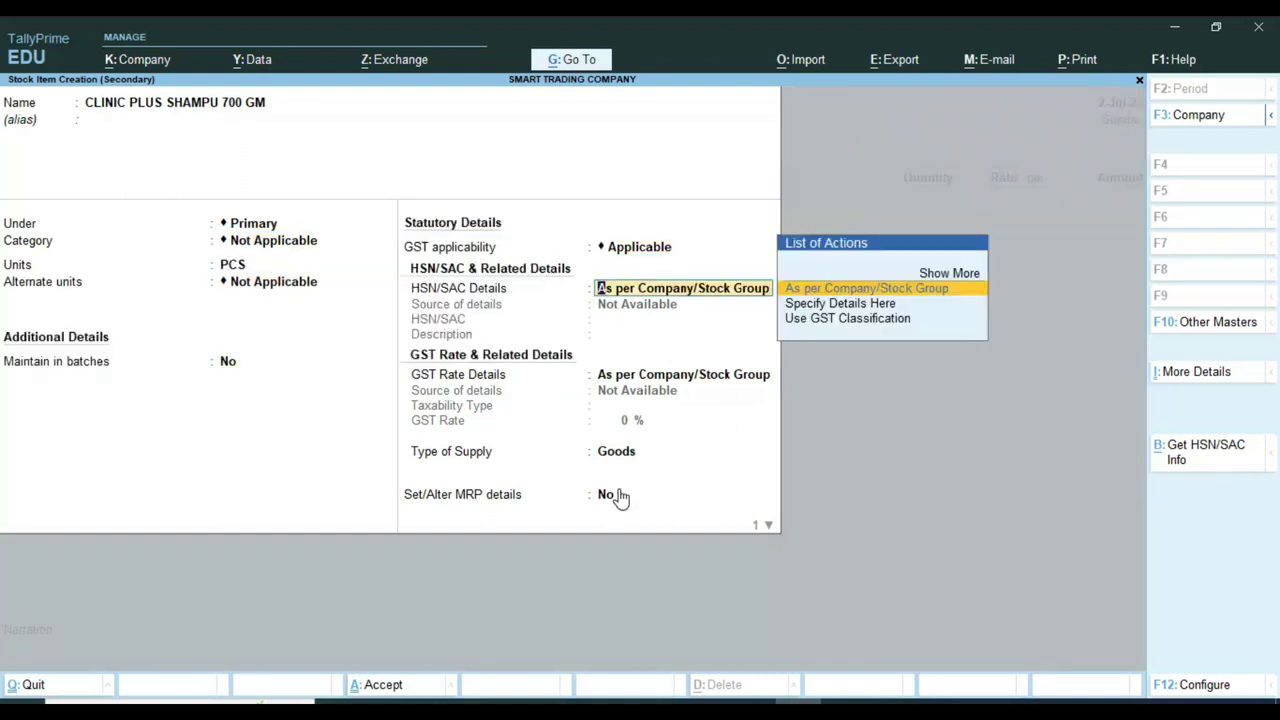
Specify the stock item's HSN/SAC details directly with code 3305 from the invoice PDF, leaving the description blank.
{"action": "key", "text": "Return"}
{"action": "key", "text": "Down"}
{"action": "key", "text": "Return"}
{"action": "key", "text": "alt+Tab"}
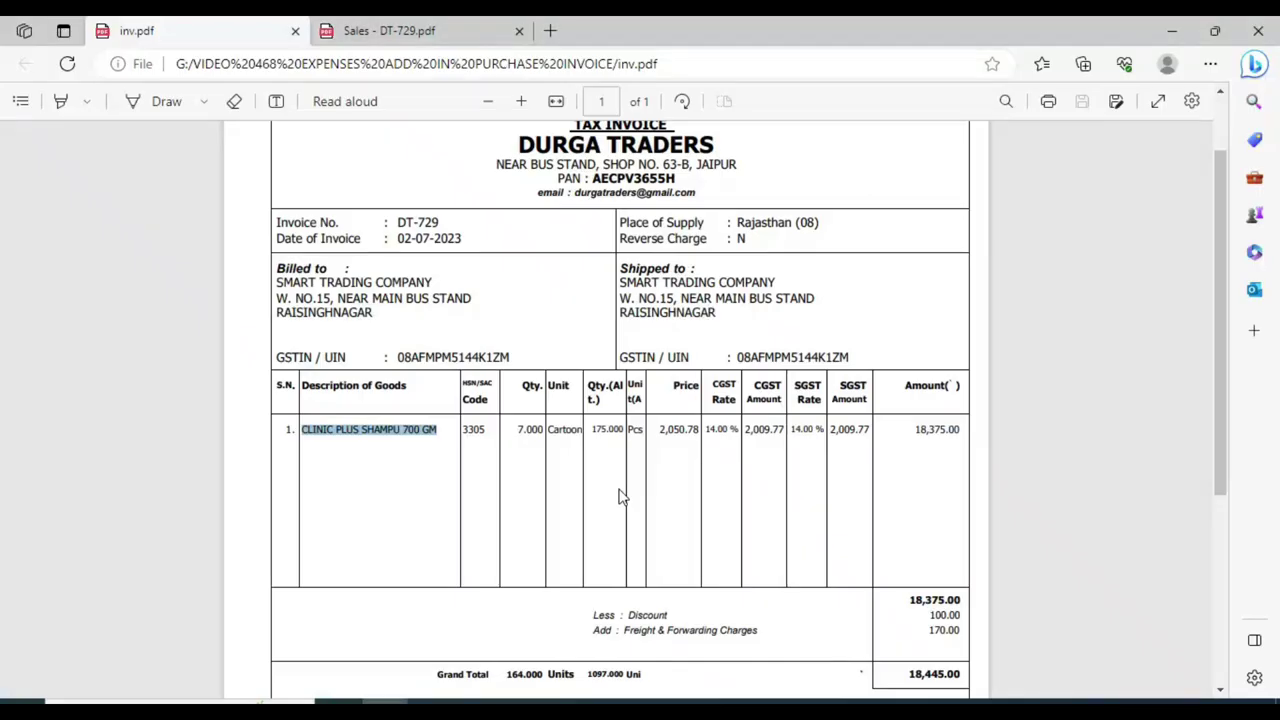
{"action": "key", "text": "alt+Tab"}
{"action": "type", "text": "3305"}
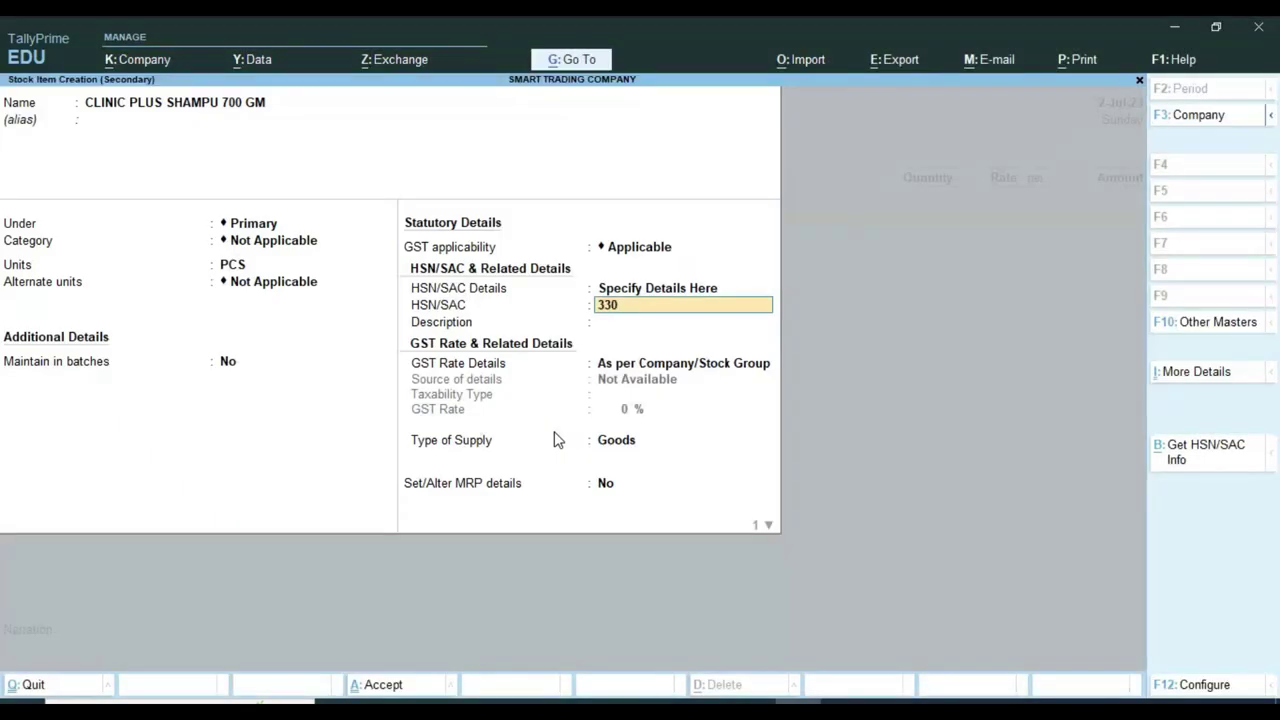
{"action": "key", "text": "Return"}
{"action": "key", "text": "Return"}
{"action": "key", "text": "Return"}
{"action": "key", "text": "BackSpace"}
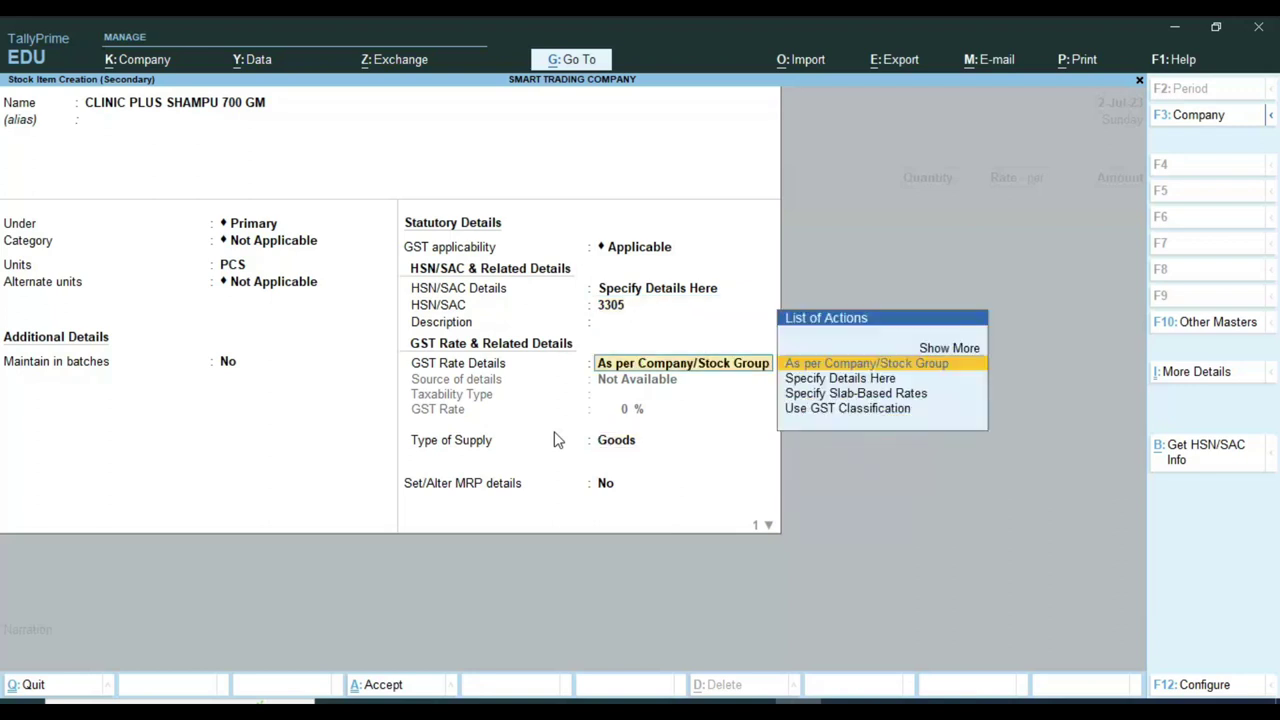
Specify the stock item's GST rate details directly as Taxable at 28%.
{"action": "key", "text": "Down"}
{"action": "key", "text": "Down"}
{"action": "key", "text": "Up"}
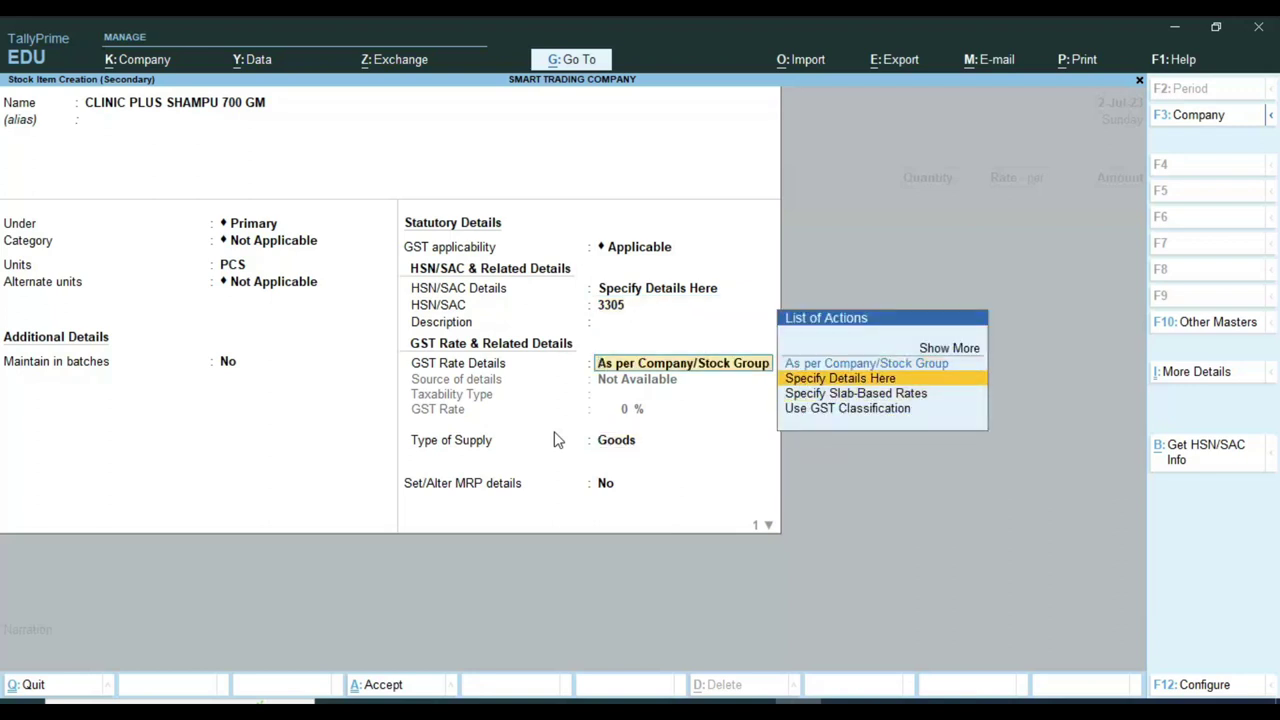
{"action": "key", "text": "Return"}
{"action": "key", "text": "Return"}
{"action": "type", "text": "28"}
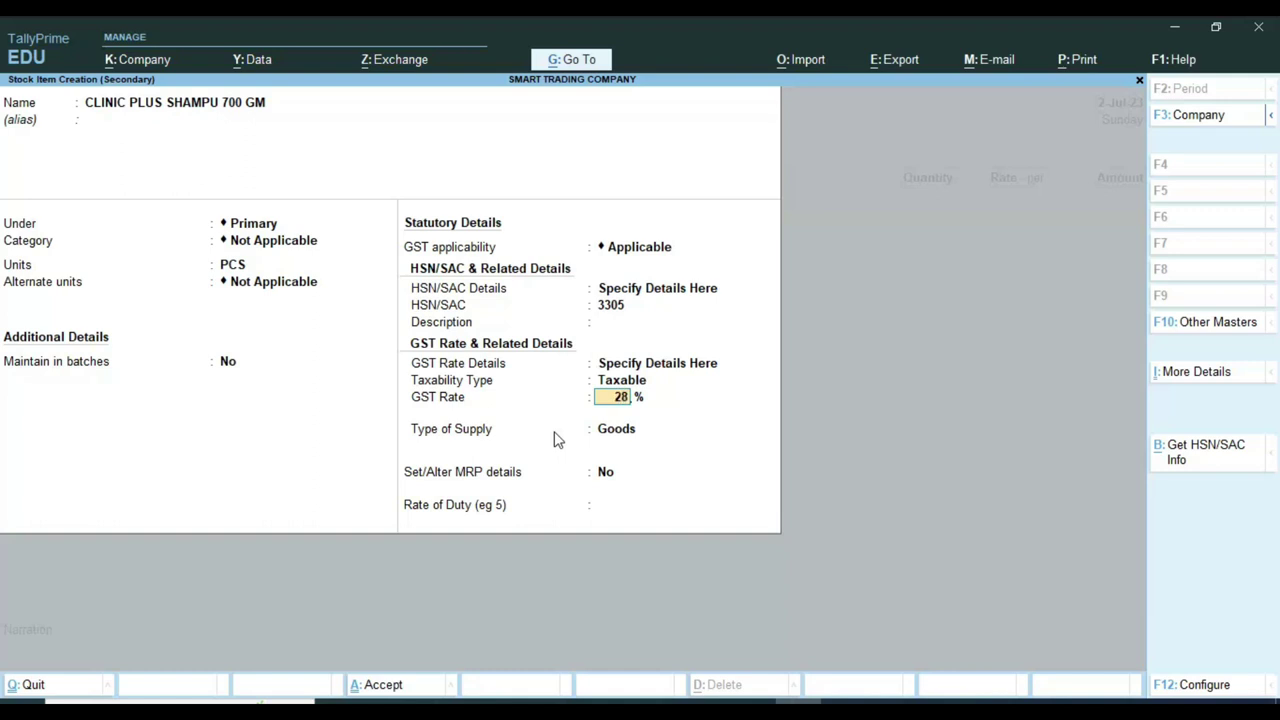
Keep Goods as the type of supply, No for MRP details and a blank rate of duty, and save the stock item.
{"action": "key", "text": "Return"}
{"action": "key", "text": "Return"}
{"action": "key", "text": "Return"}
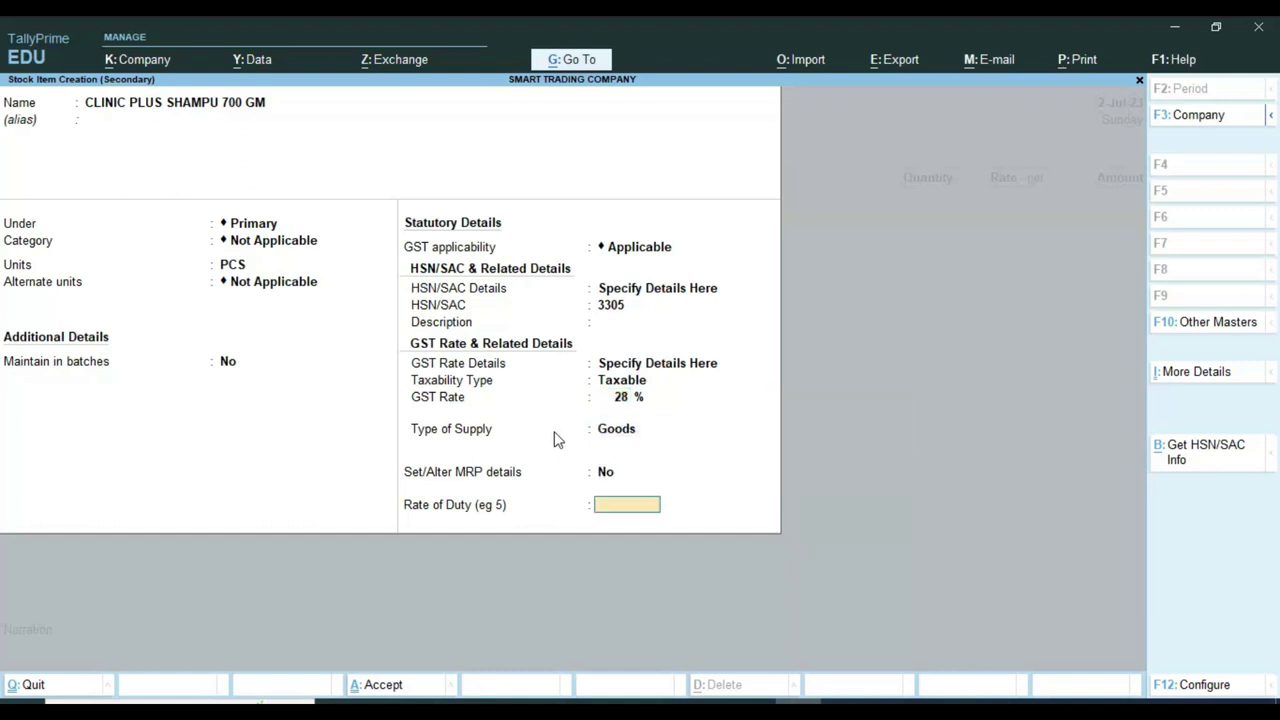
{"action": "key", "text": "Return"}
{"action": "key", "text": "Return"}
{"action": "key", "text": "Return"}
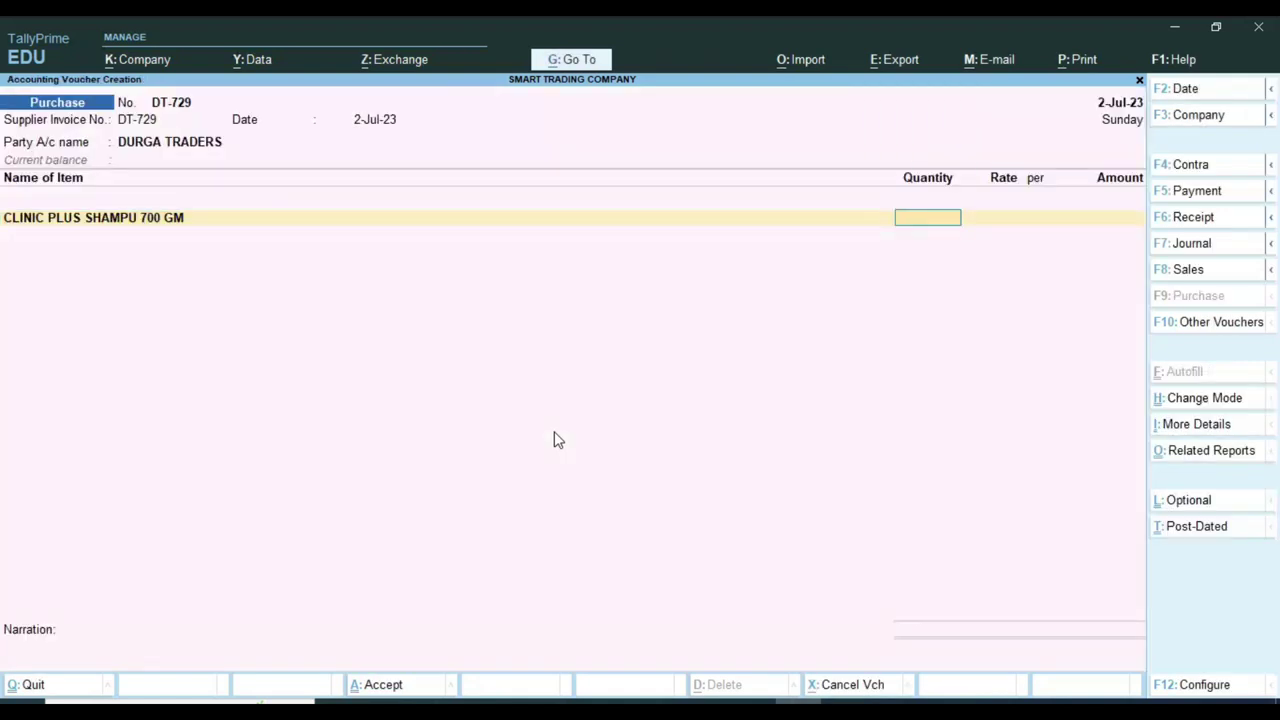
Enter 175 as the quantity of CLINIC PLUS SHAMPU 700 GM, taken from the alternate quantity on the invoice PDF.
{"action": "key", "text": "alt+Tab"}
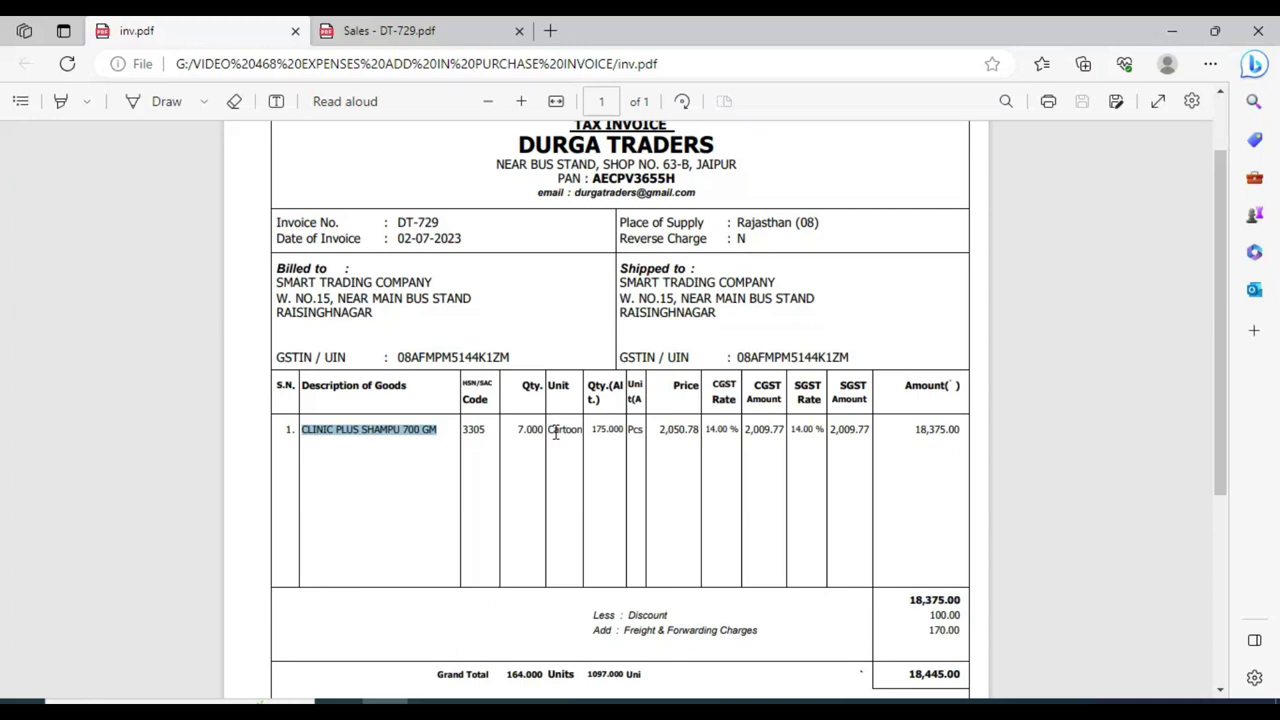
{"action": "left_click", "coordinate": [521, 101]}
{"action": "left_click", "coordinate": [521, 101]}
{"action": "scroll", "coordinate": [600, 400], "scroll_direction": "down", "scroll_amount": 2}
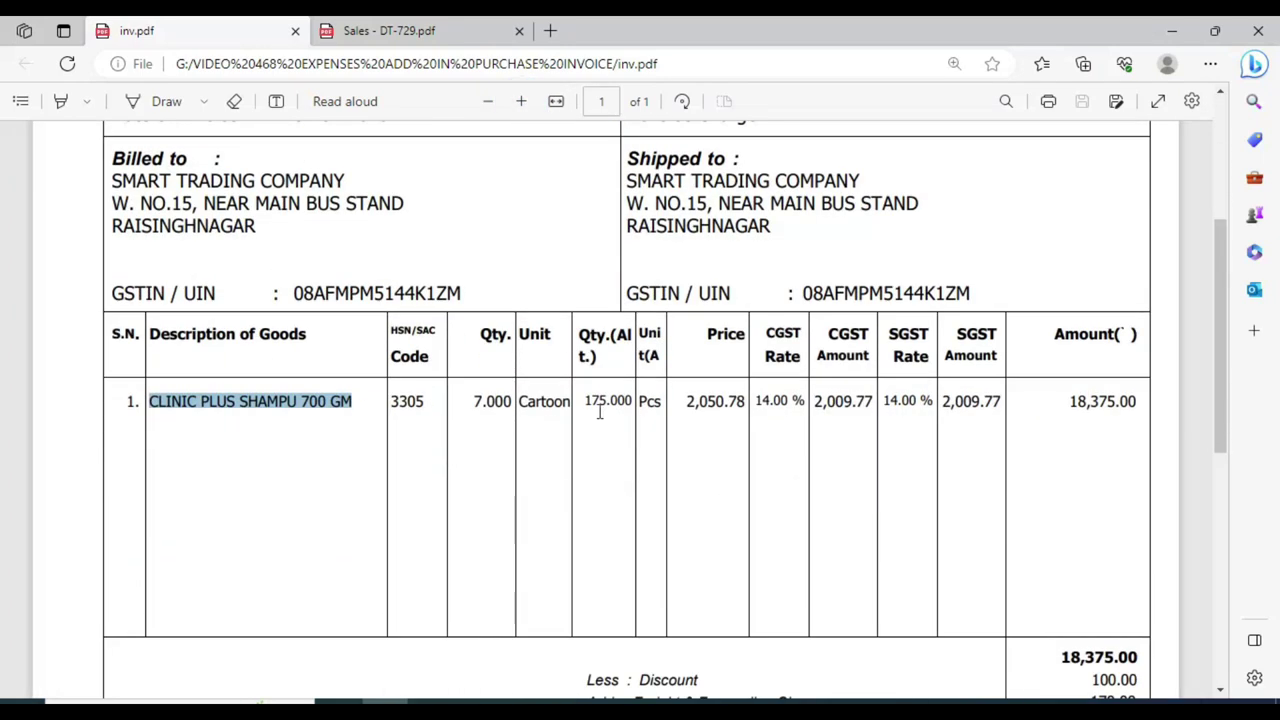
{"action": "double_click", "coordinate": [598, 401]}
{"action": "key", "text": "alt+Tab"}
{"action": "type", "text": "175"}
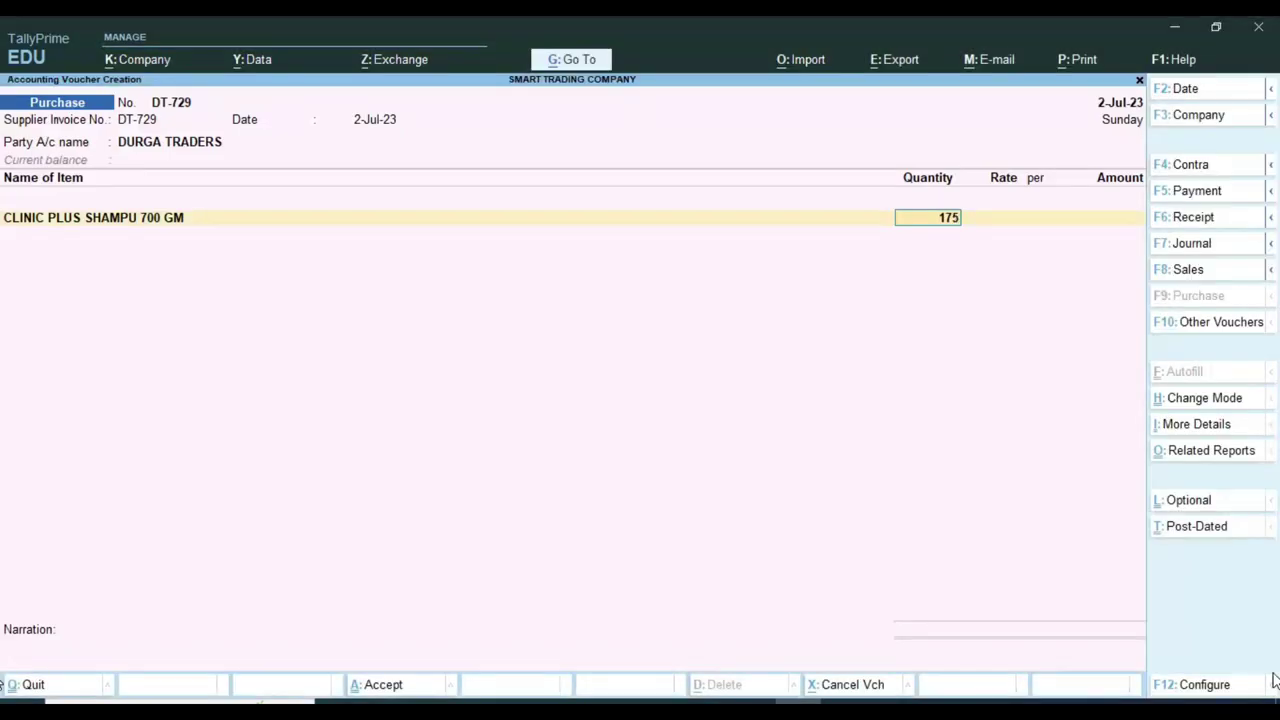
{"action": "key", "text": "Return"}
Check the item's price on the invoice PDF and try a quantity of 7 for CLINIC PLUS SHAMPU 700 GM in the voucher.
{"action": "key", "text": "alt+Tab"}
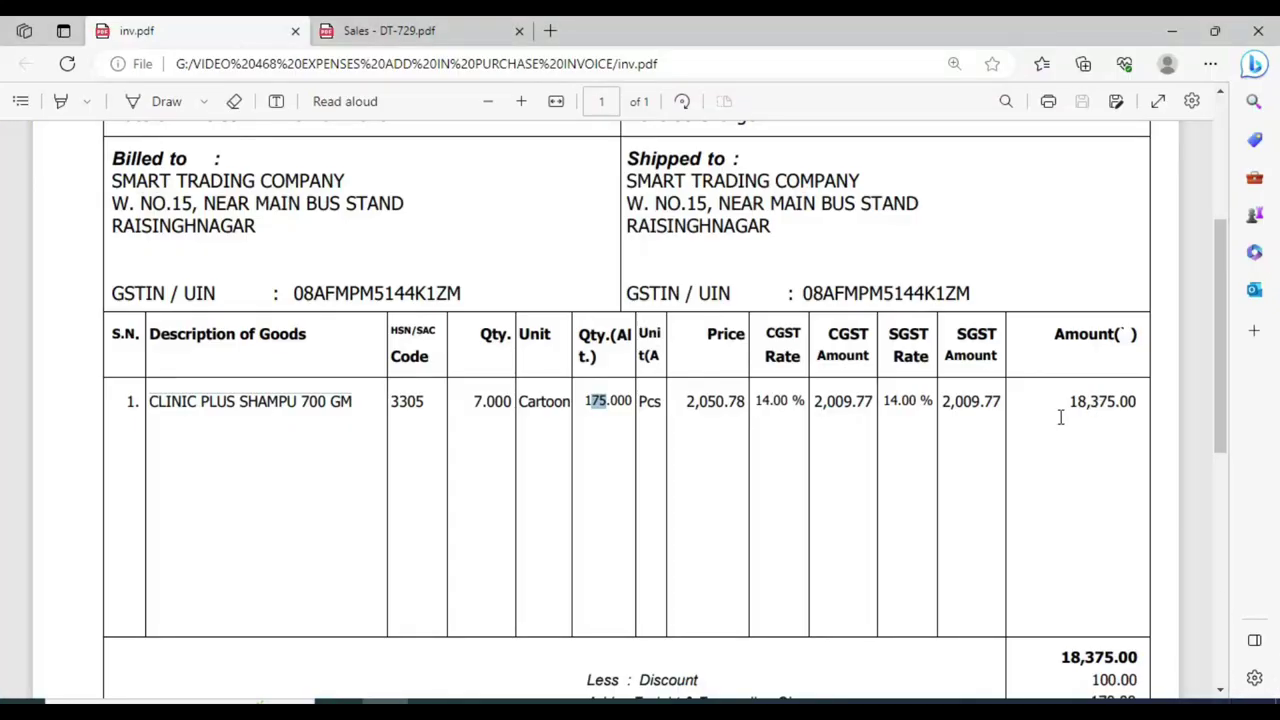
{"action": "double_click", "coordinate": [686, 405]}
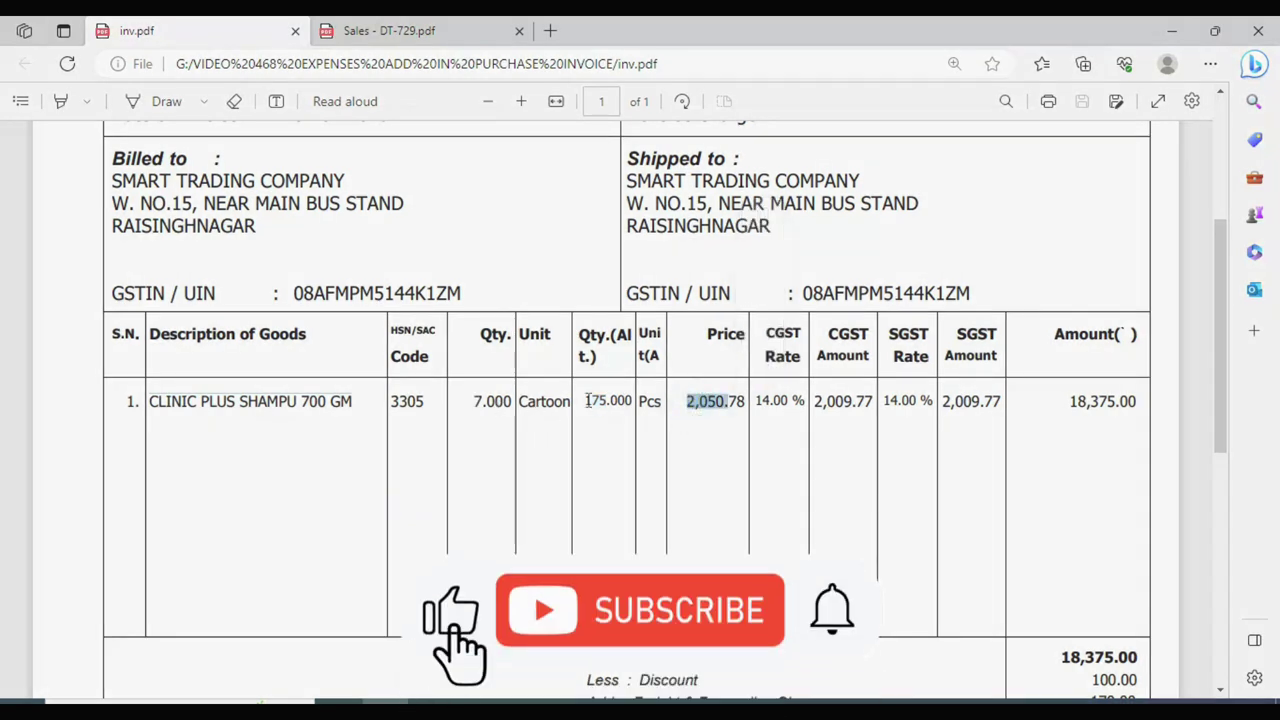
{"action": "left_click", "coordinate": [716, 428]}
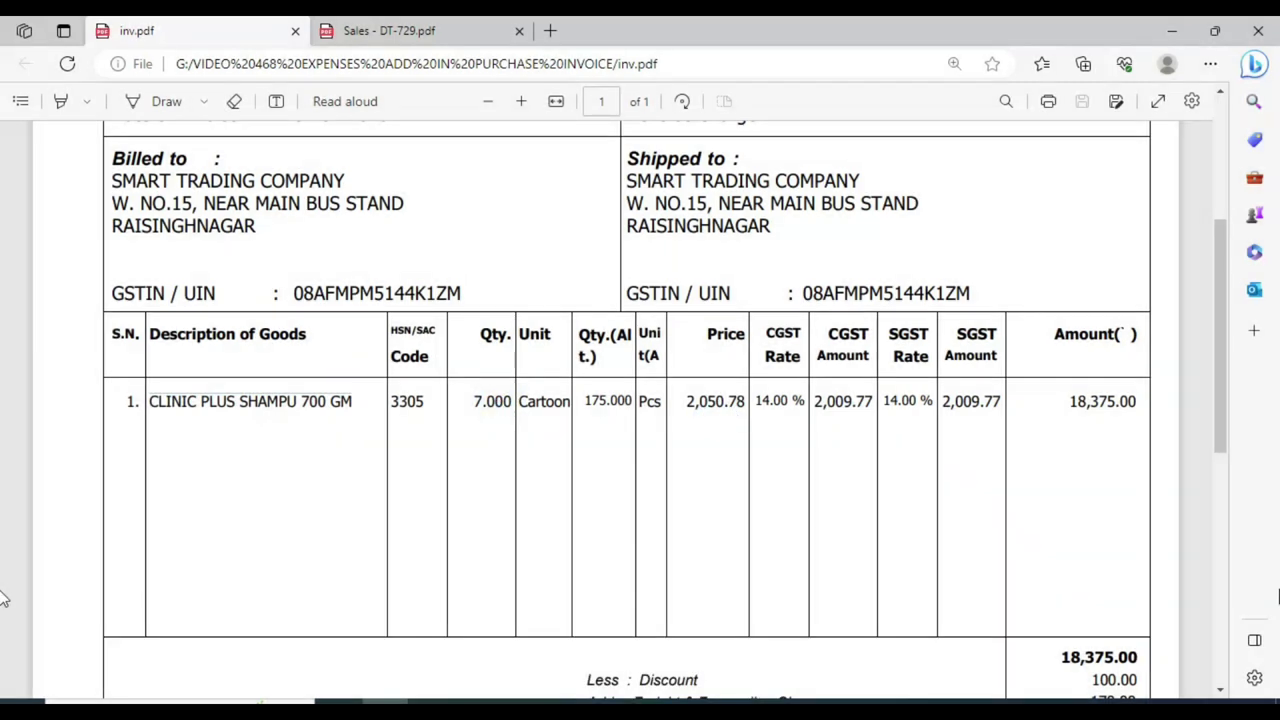
{"action": "key", "text": "alt+Tab"}
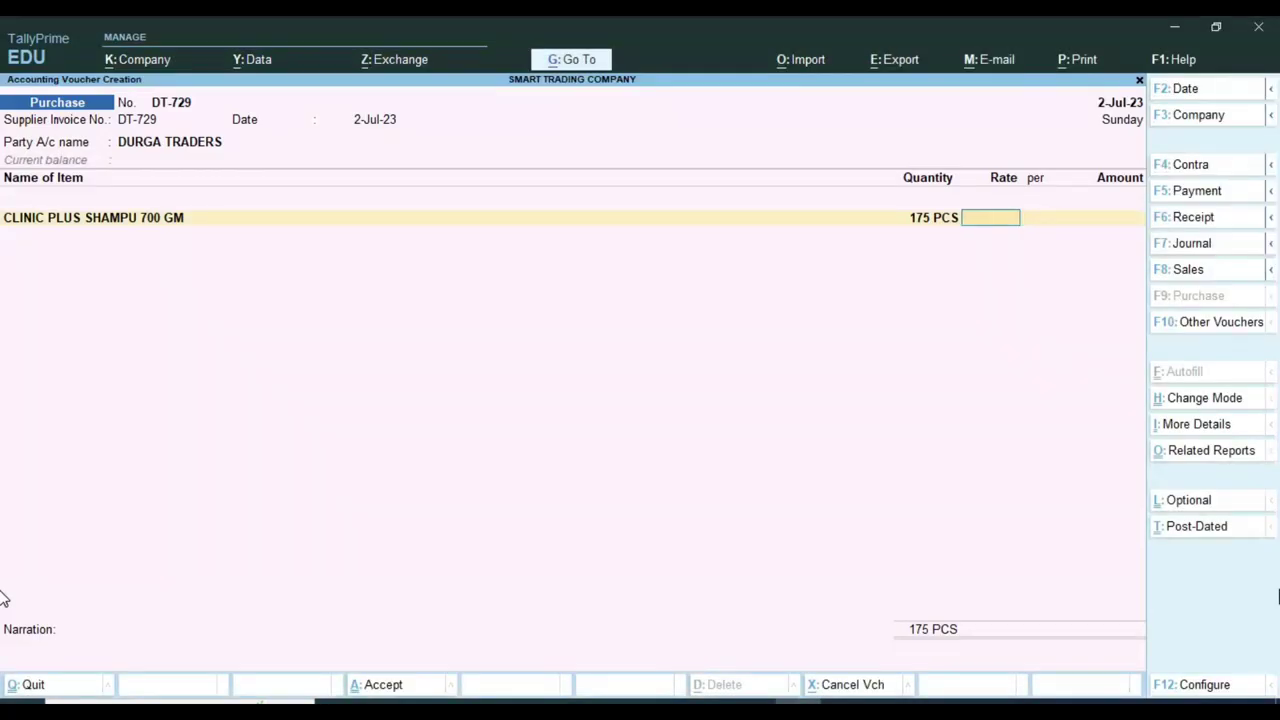
{"action": "key", "text": "BackSpace"}
{"action": "key", "text": "BackSpace"}
{"action": "key", "text": "BackSpace"}
{"action": "type", "text": "7"}
{"action": "key", "text": "Return"}
{"action": "key", "text": "BackSpace"}
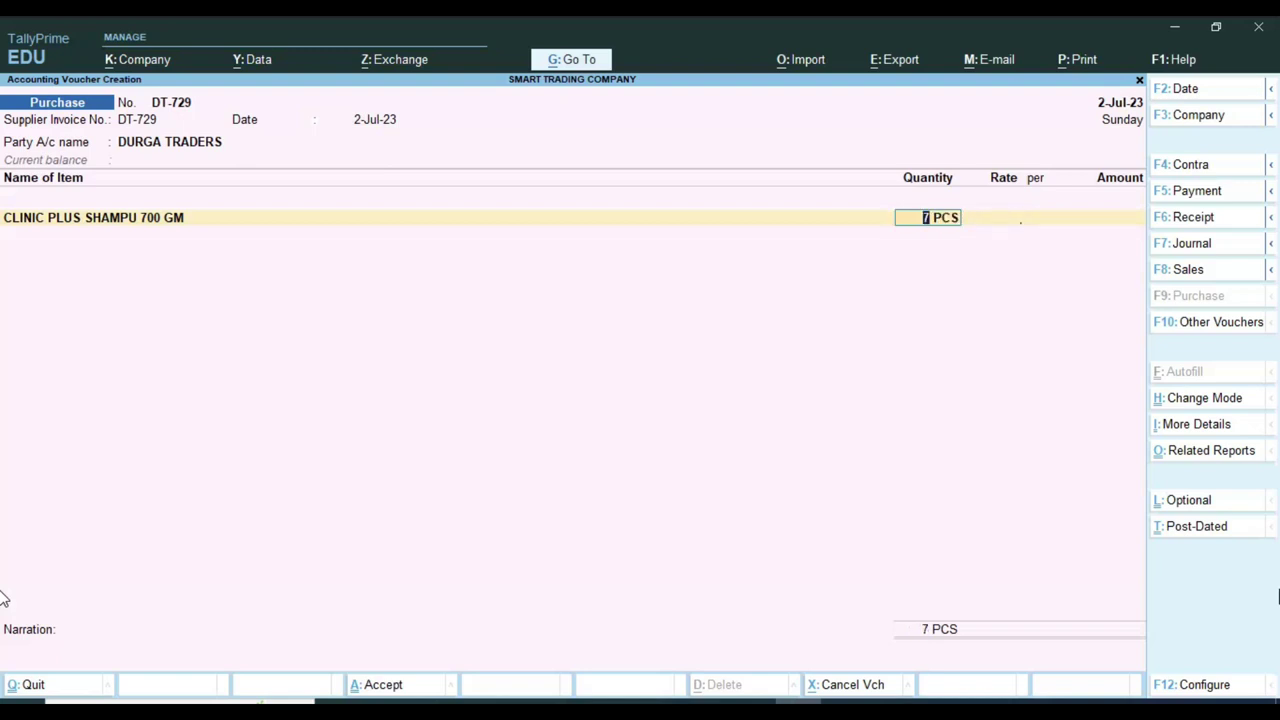
{"action": "key", "text": "BackSpace"}
{"action": "key", "text": "BackSpace"}
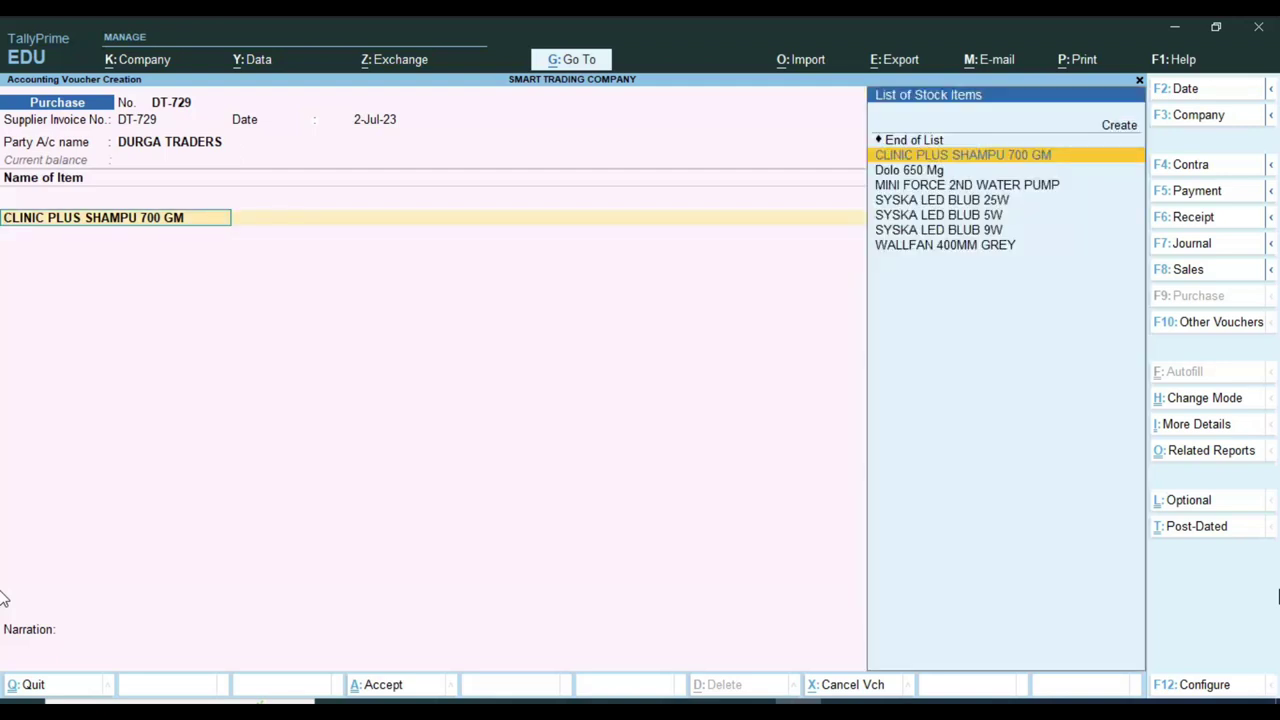
{"action": "key", "text": "Return"}
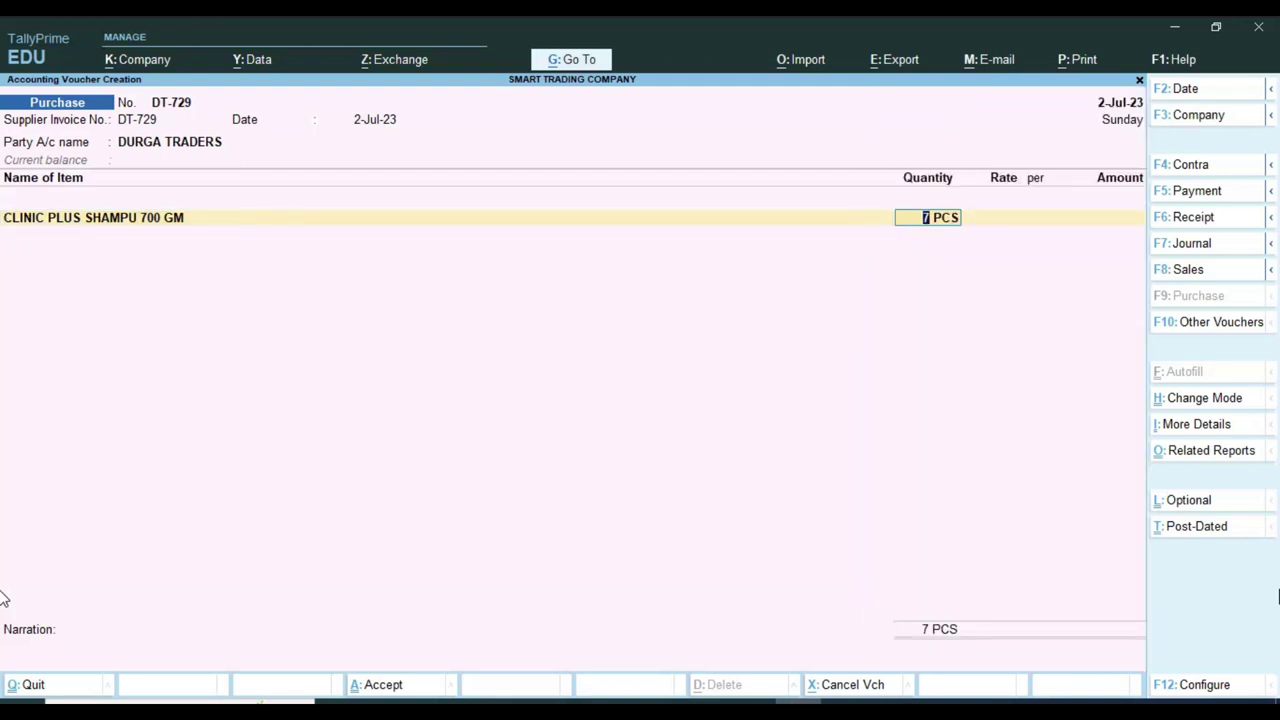
Recheck the pieces quantity on the invoice PDF and set the voucher item's quantity to 175 PCS.
{"action": "key", "text": "alt+Tab"}
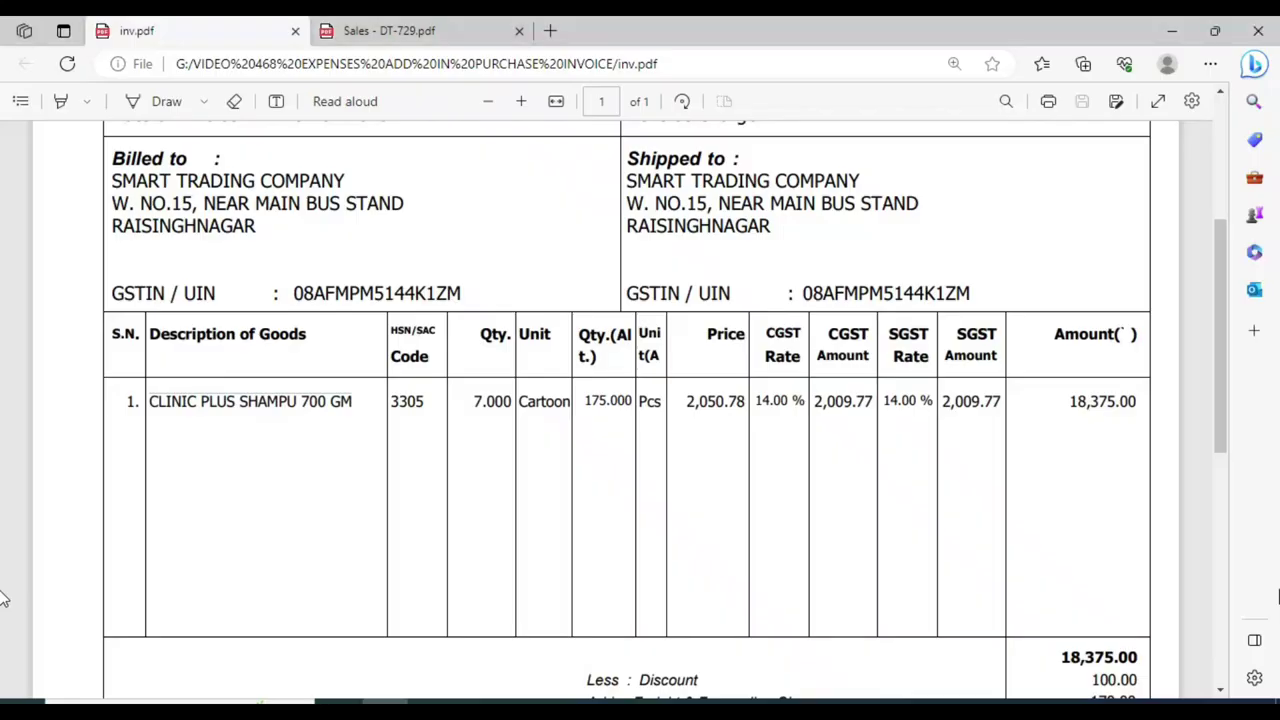
{"action": "key", "text": "alt+Tab"}
{"action": "type", "text": "175"}
{"action": "key", "text": "Return"}
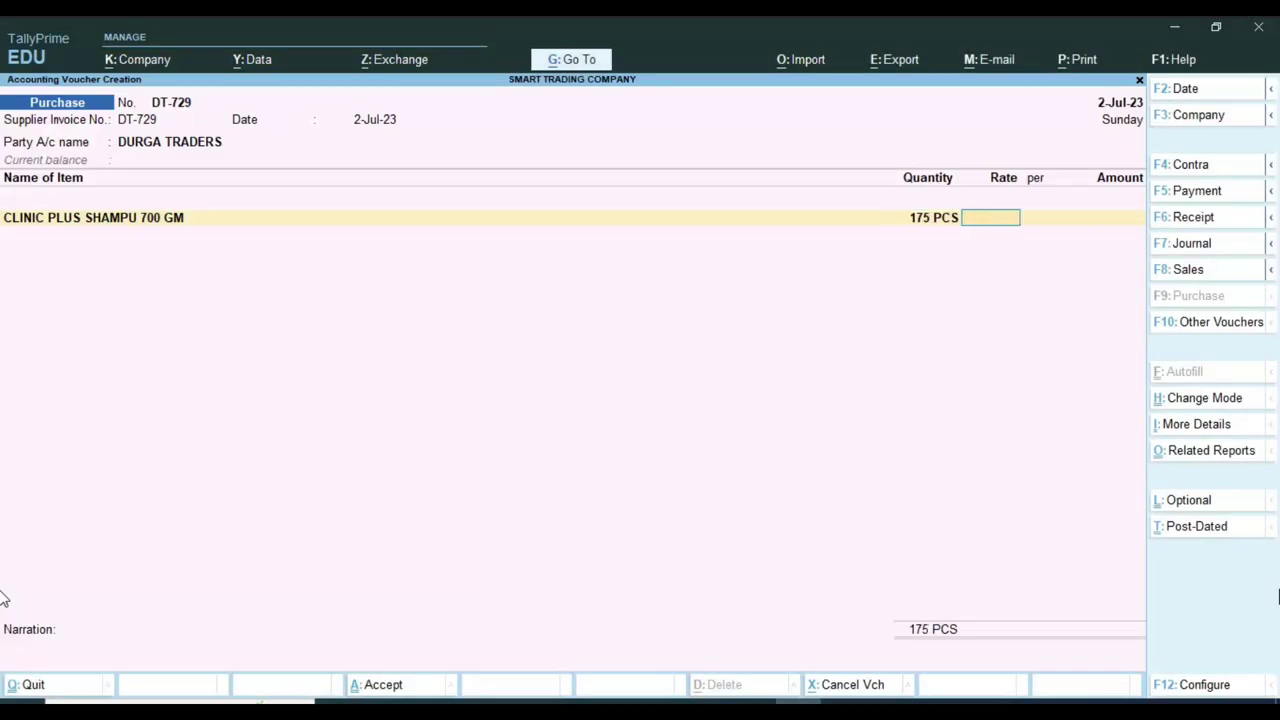
Leave the rate blank and calculate the item's tax-exclusive amount as 18375*100/128 with the built-in calculator, accepting the result in the amount.
{"action": "key", "text": "alt+Tab"}
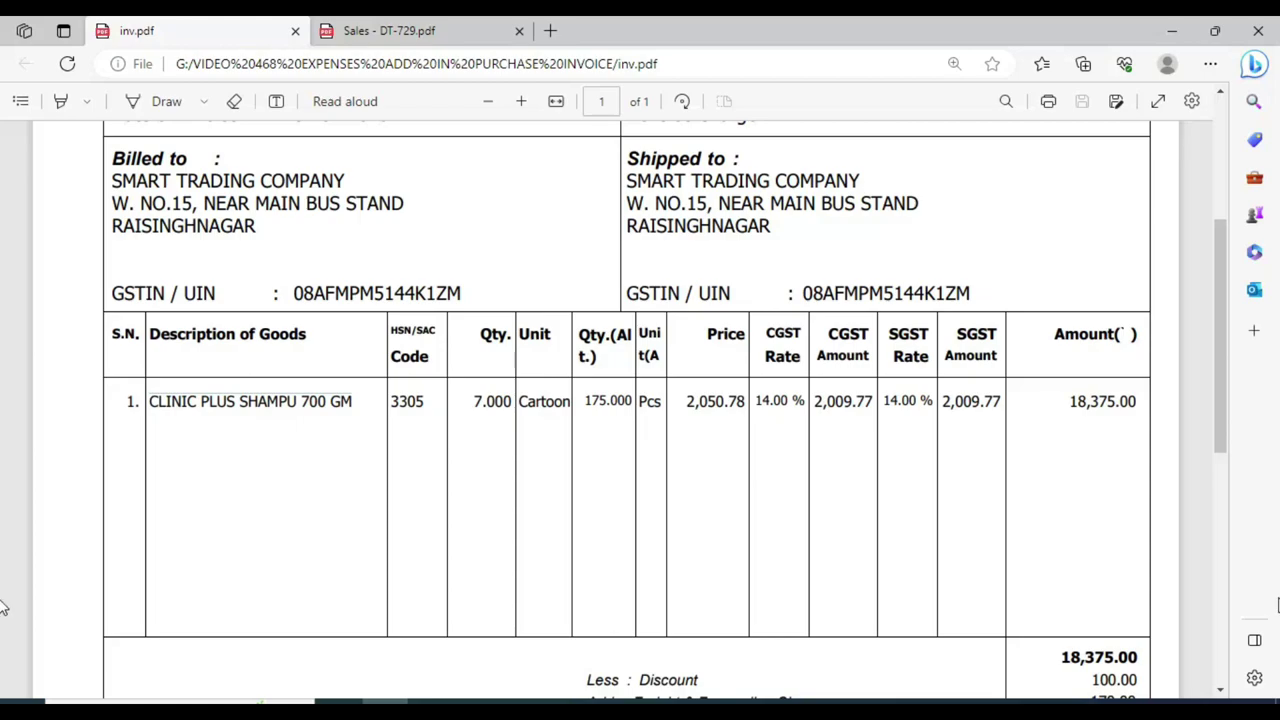
{"action": "key", "text": "alt+Tab"}
{"action": "key", "text": "ctrl+n"}
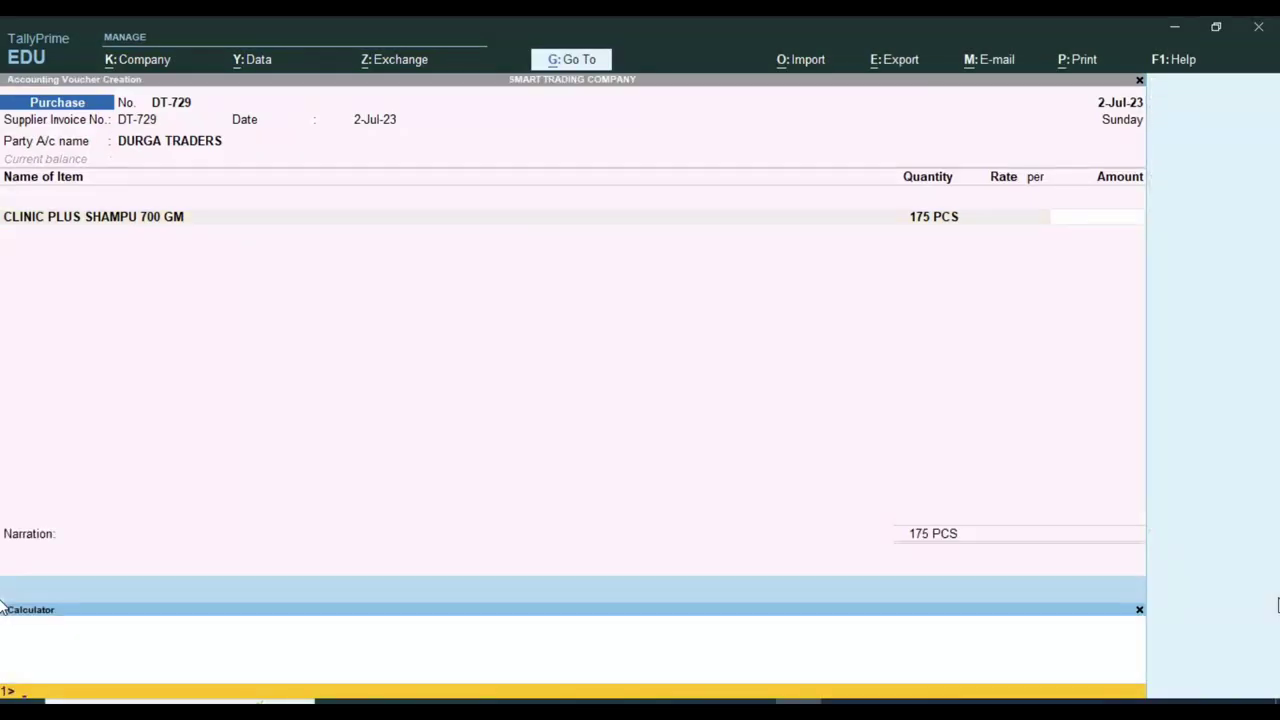
{"action": "key", "text": "alt+Tab"}
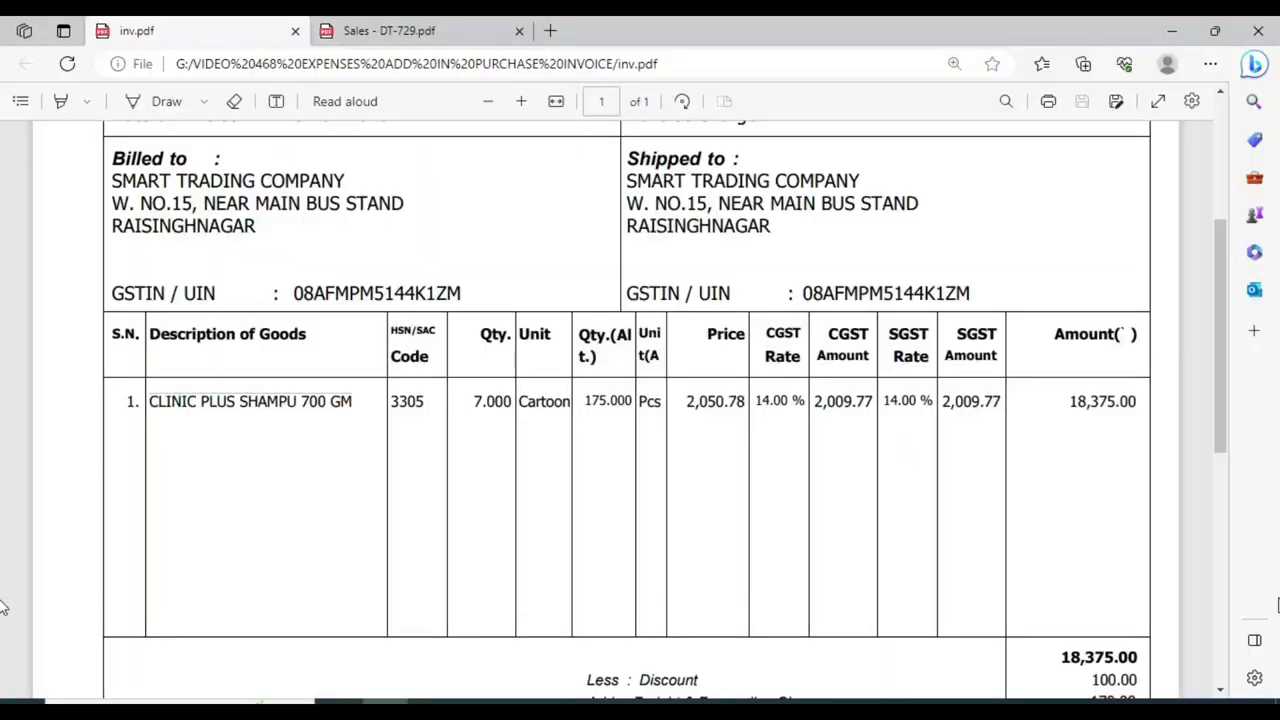
{"action": "key", "text": "alt+Tab"}
{"action": "type", "text": "1"}
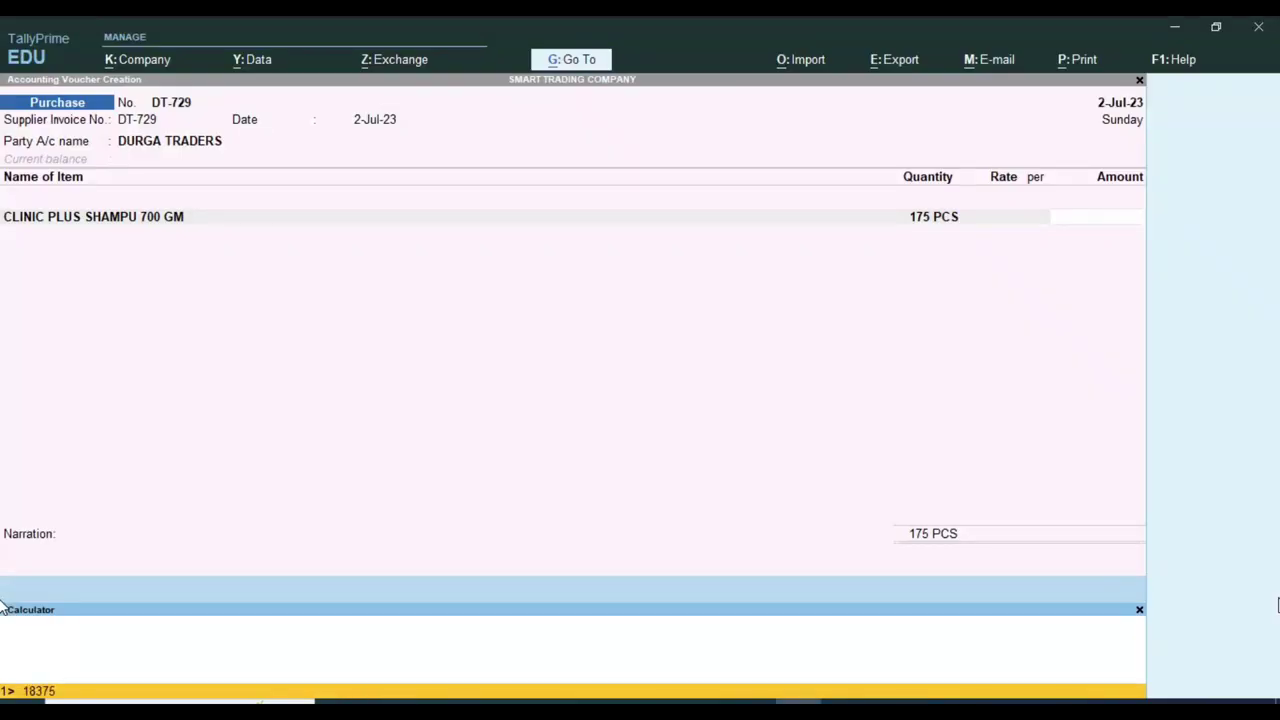
{"action": "type", "text": "8375/100"}
{"action": "key", "text": "BackSpace"}
{"action": "key", "text": "BackSpace"}
{"action": "key", "text": "BackSpace"}
{"action": "key", "text": "Return"}
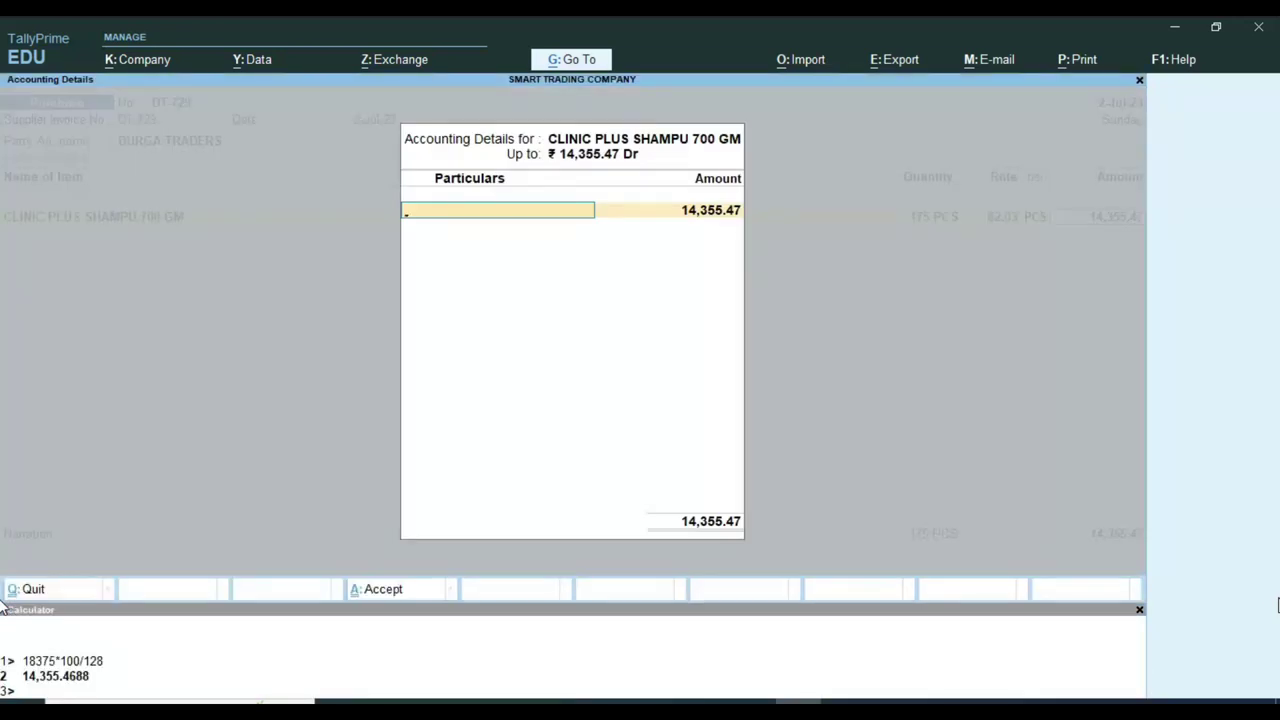
Start a new ledger named GST 28% PURCHASE under Purchase Accounts, with ledger type Not Applicable.
{"action": "key", "text": "alt+c"}
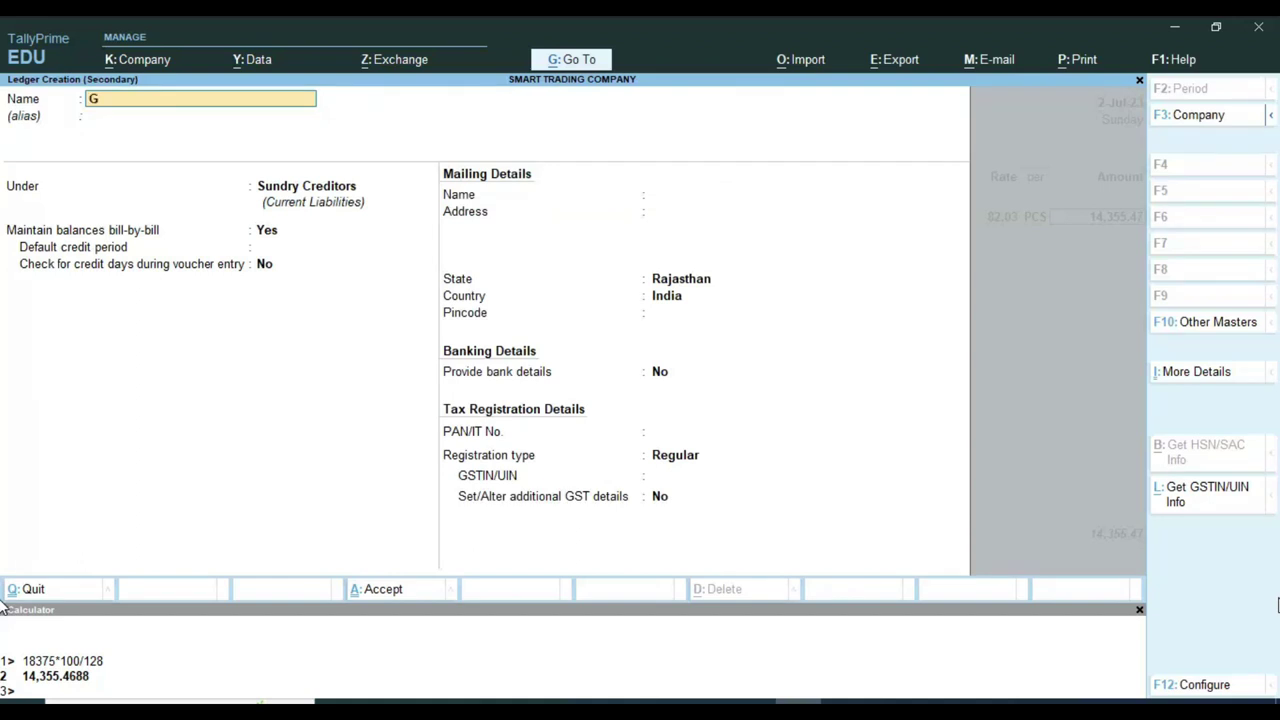
{"action": "type", "text": "GST289"}
{"action": "type", "text": " 28"}
{"action": "type", "text": "% PURCHASE"}
{"action": "key", "text": "Return"}
{"action": "type", "text": "PUR"}
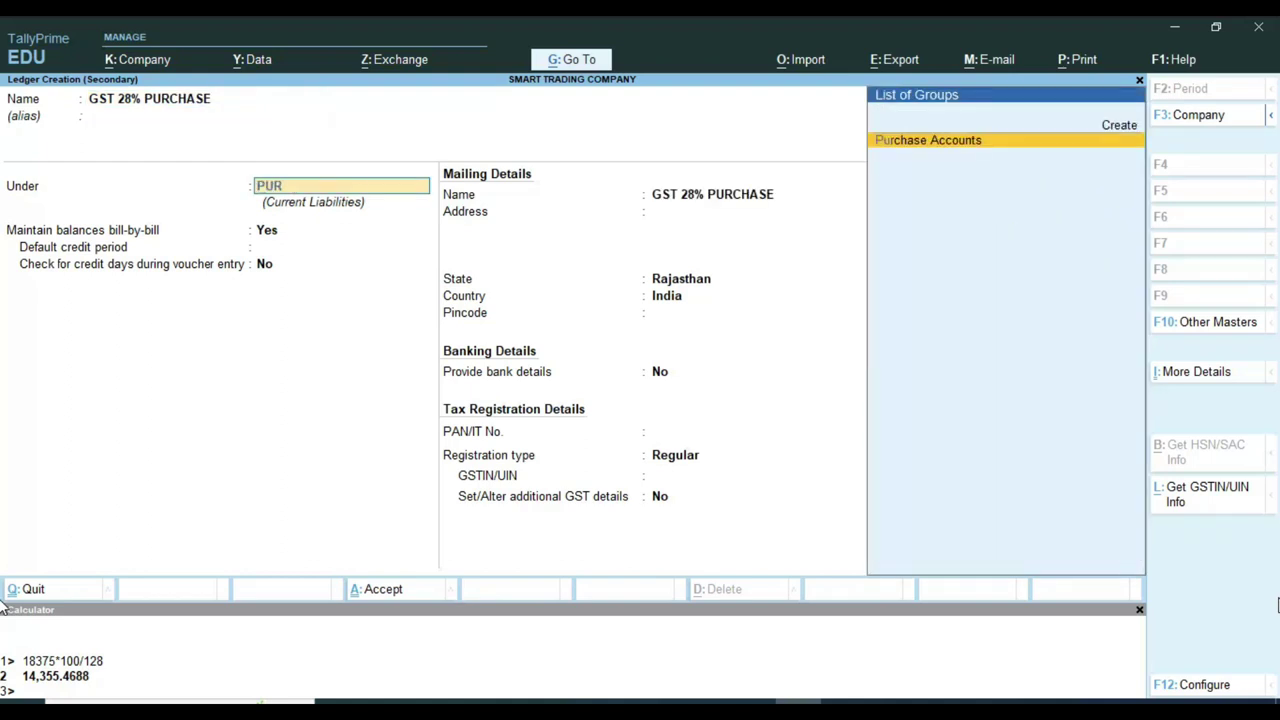
{"action": "key", "text": "Return"}
{"action": "key", "text": "Return"}
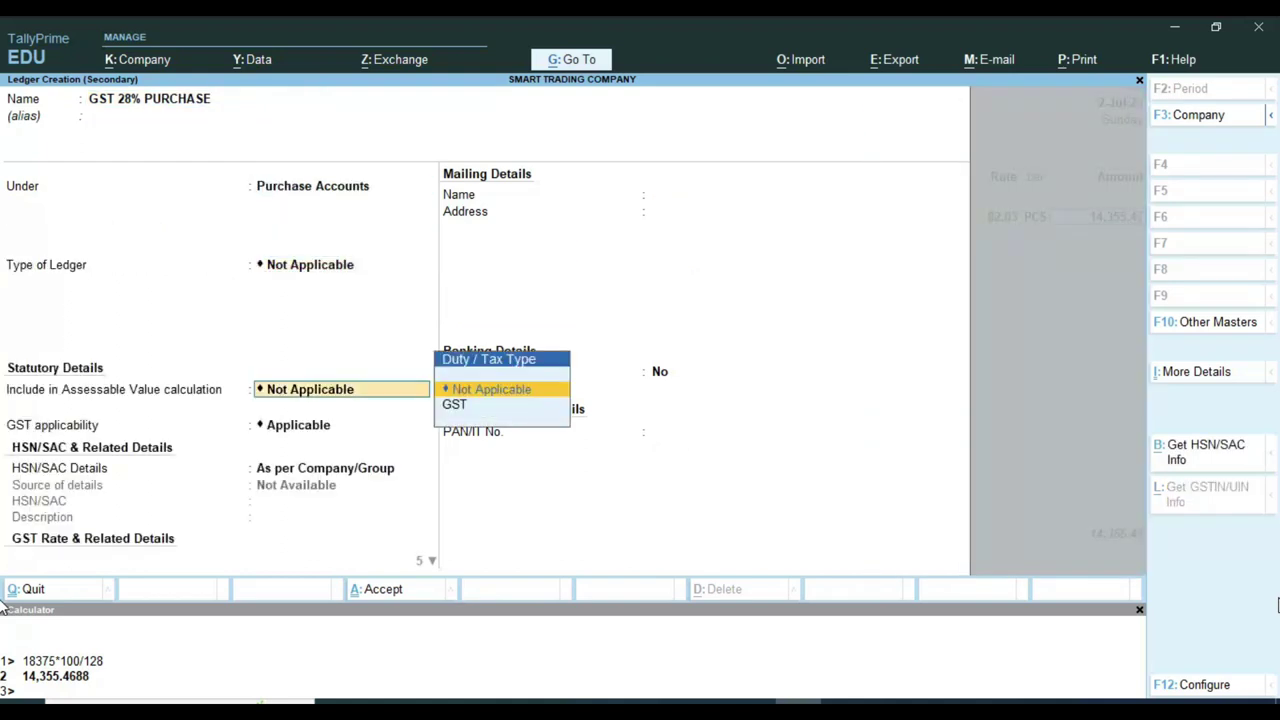
Keep the ledger's HSN/SAC and GST rate details as per Company/Group, set its type of supply to Goods, and save it.
{"action": "key", "text": "Return"}
{"action": "key", "text": "Return"}
{"action": "key", "text": "Return"}
{"action": "key", "text": "Return"}
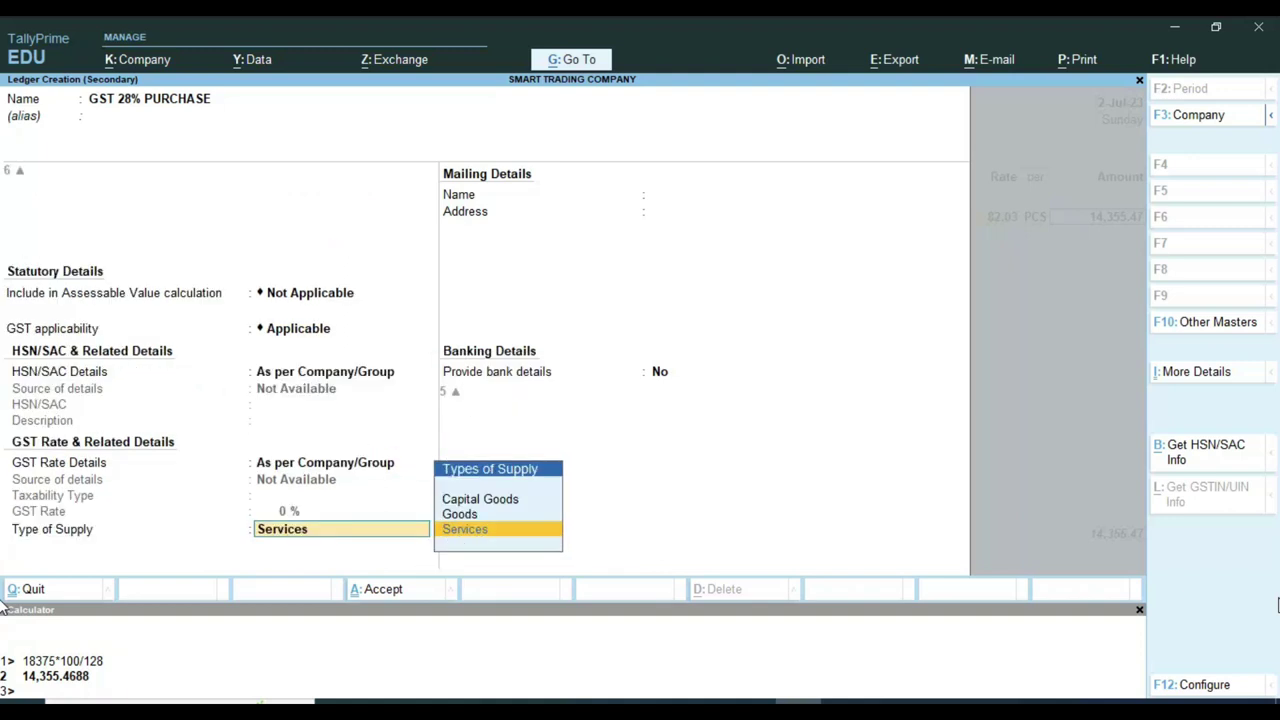
{"action": "key", "text": "Up"}
{"action": "key", "text": "Return"}
{"action": "key", "text": "Return"}
{"action": "key", "text": "Return"}
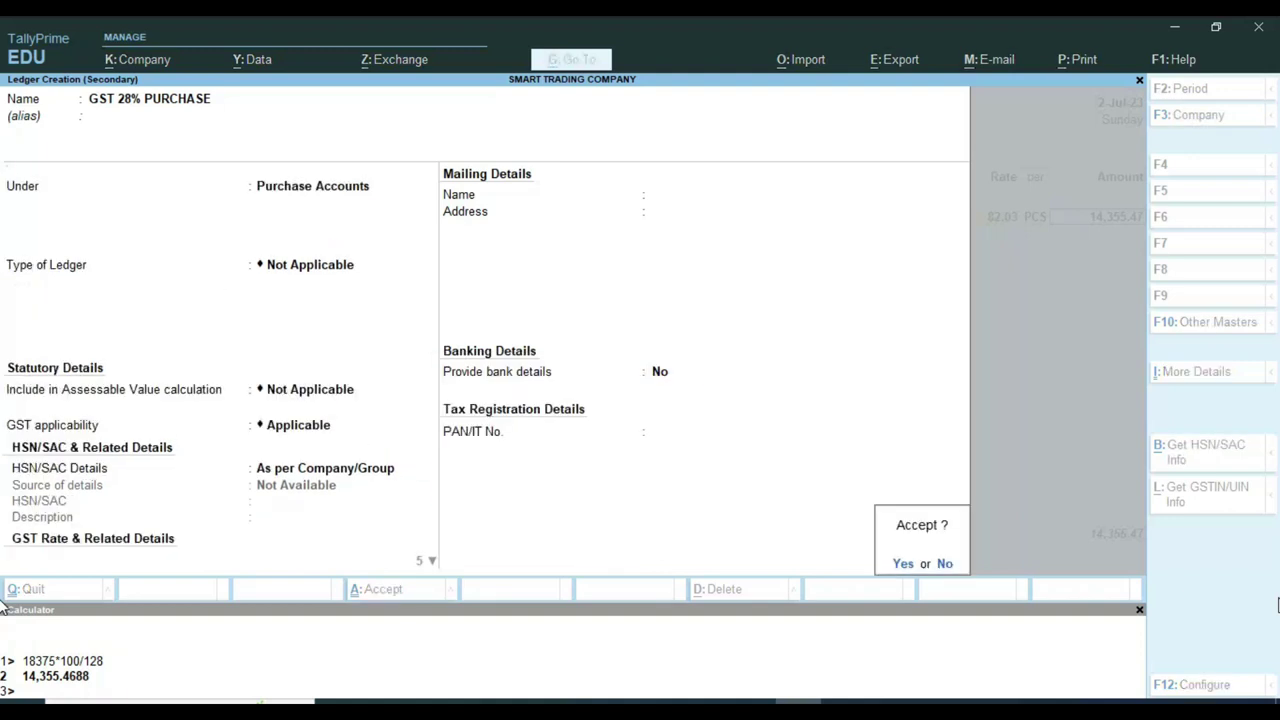
{"action": "key", "text": "Return"}
Accept the item's GST rate and HSN/SAC details as per Masters/Company and finish its accounting allocation.
{"action": "key", "text": "Return"}
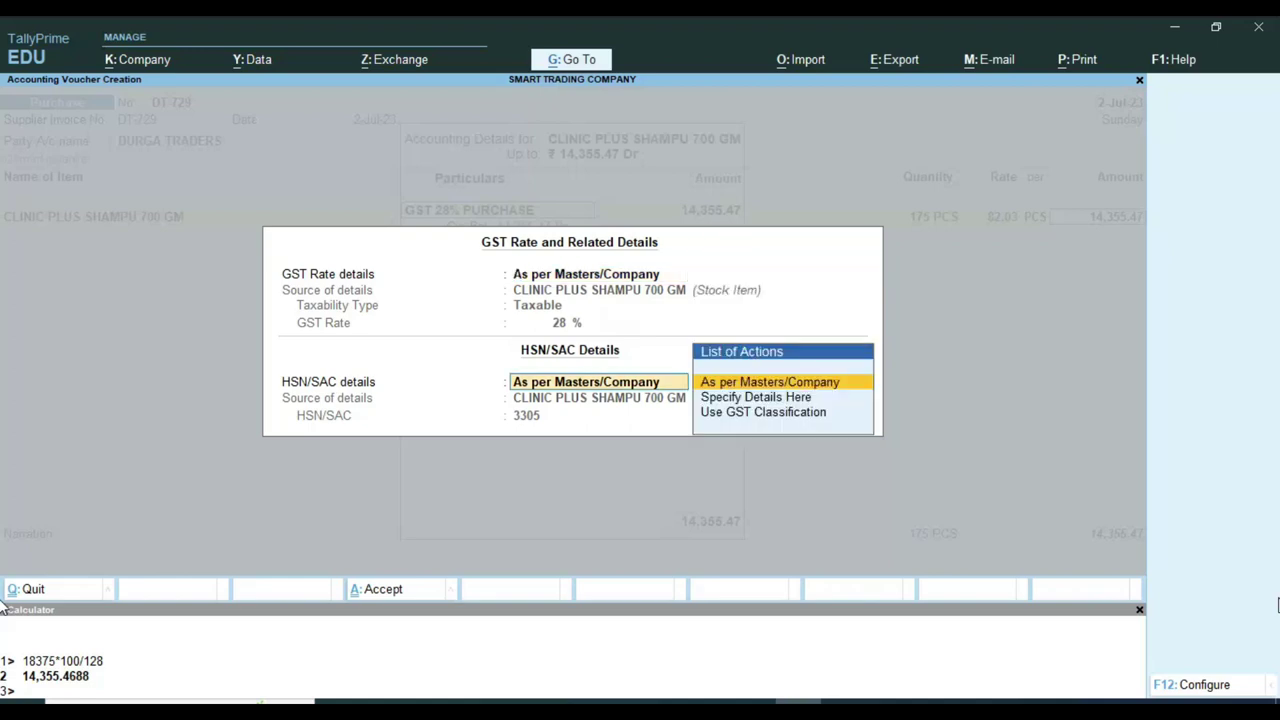
{"action": "key", "text": "Return"}
{"action": "key", "text": "Return"}
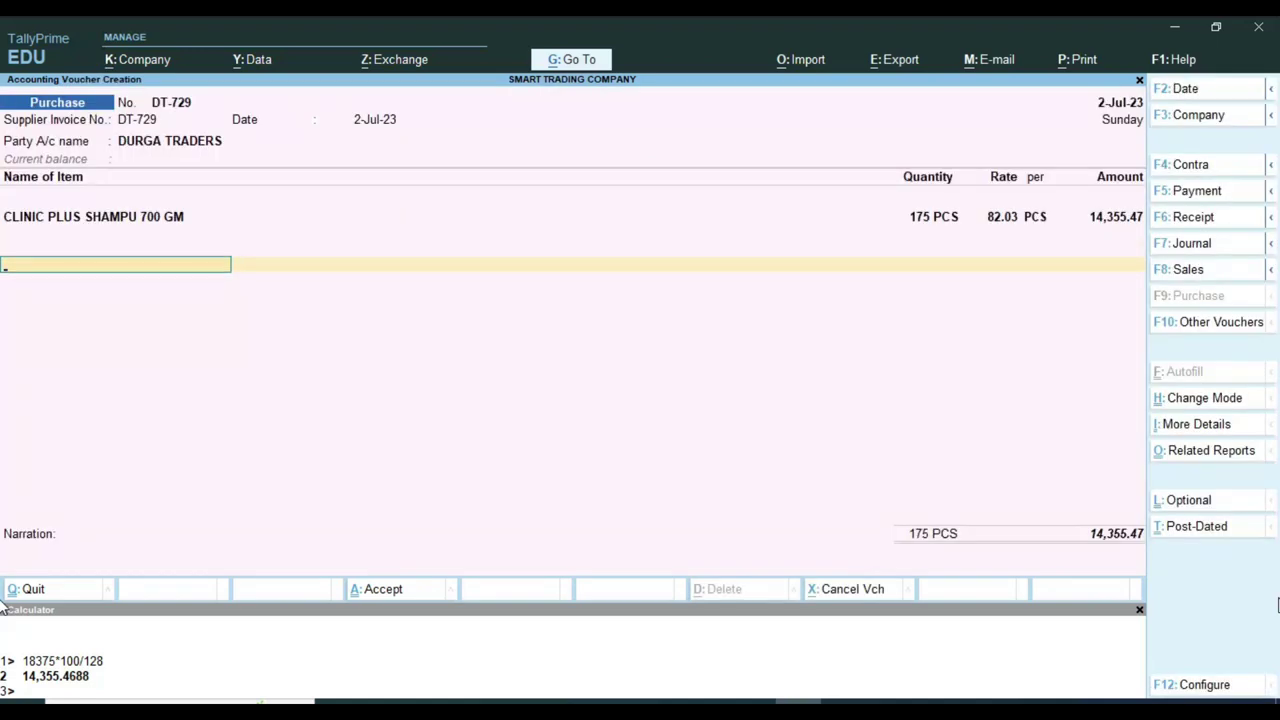
Add the CGST TAX and SGST TAX ledgers below the item in the purchase voucher.
{"action": "type", "text": "CG"}
{"action": "key", "text": "Return"}
{"action": "key", "text": "Return"}
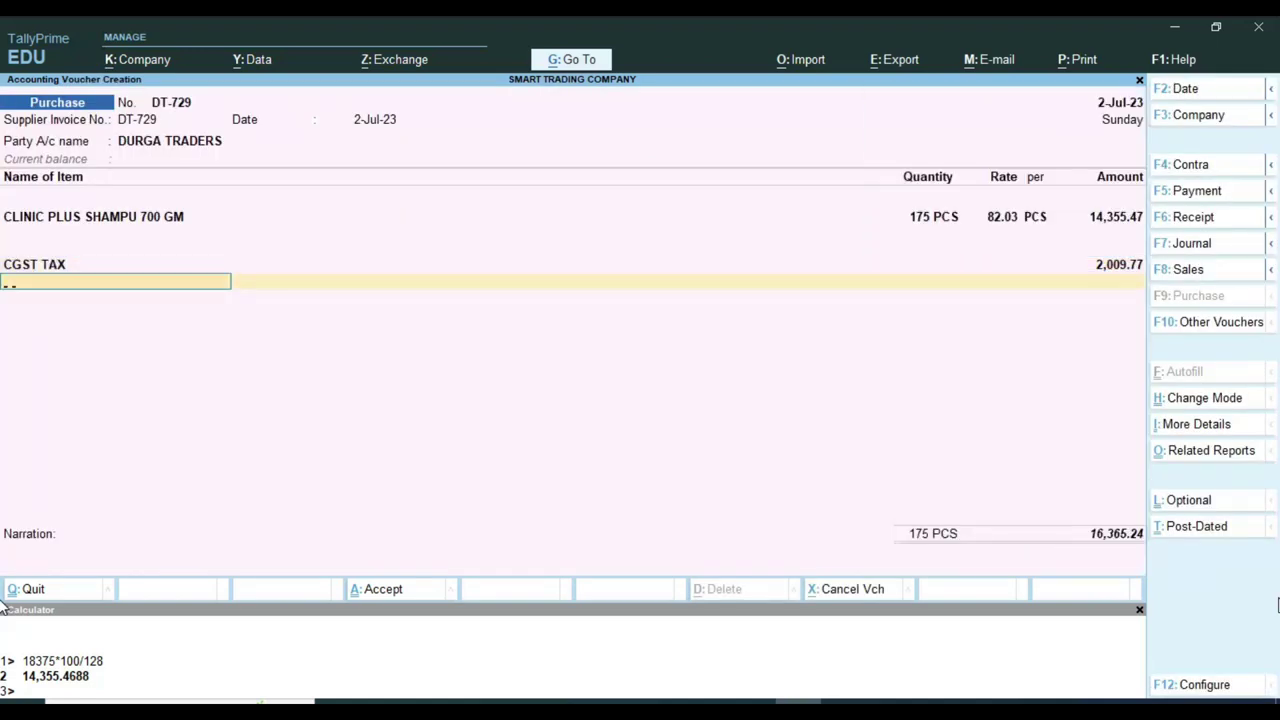
{"action": "type", "text": "SG"}
{"action": "key", "text": "Return"}
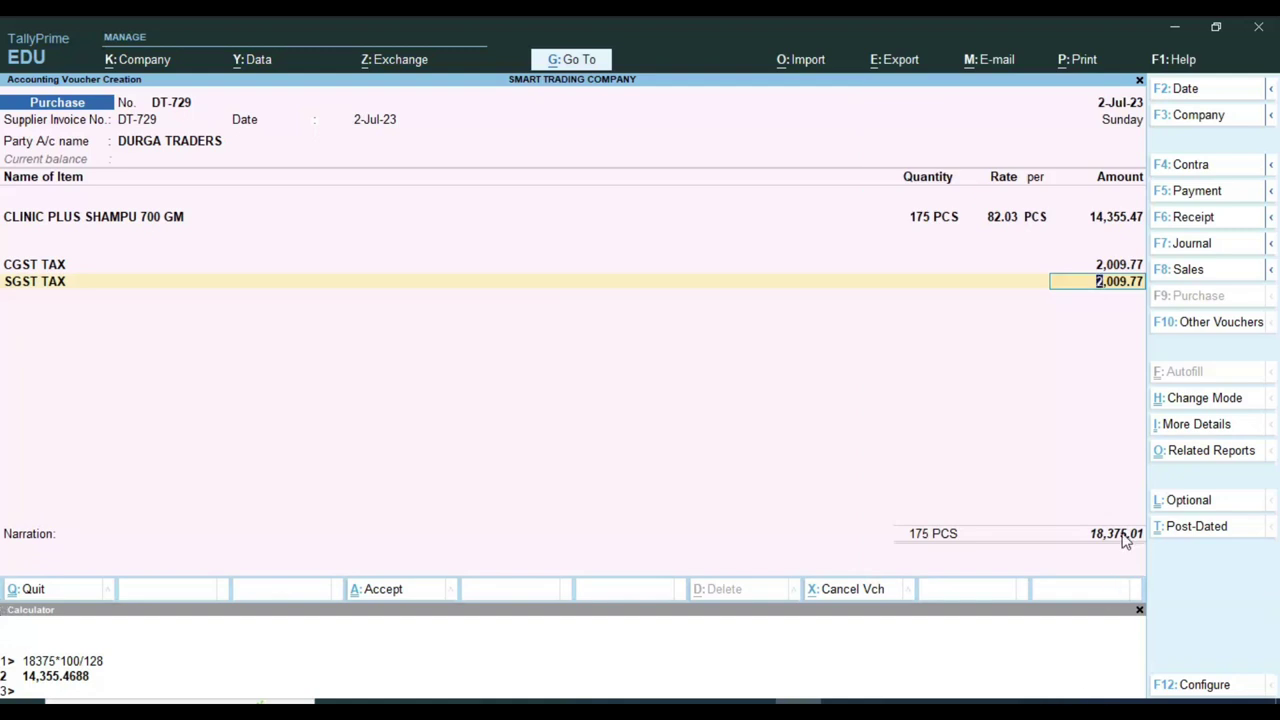
Compare the purchase voucher's total with the invoice PDF and examine the invoice's discount and freight lines.
{"action": "key", "text": "ctrl"}
{"action": "left_click_drag", "start_coordinate": [1031, 494], "coordinate": [1195, 562]}
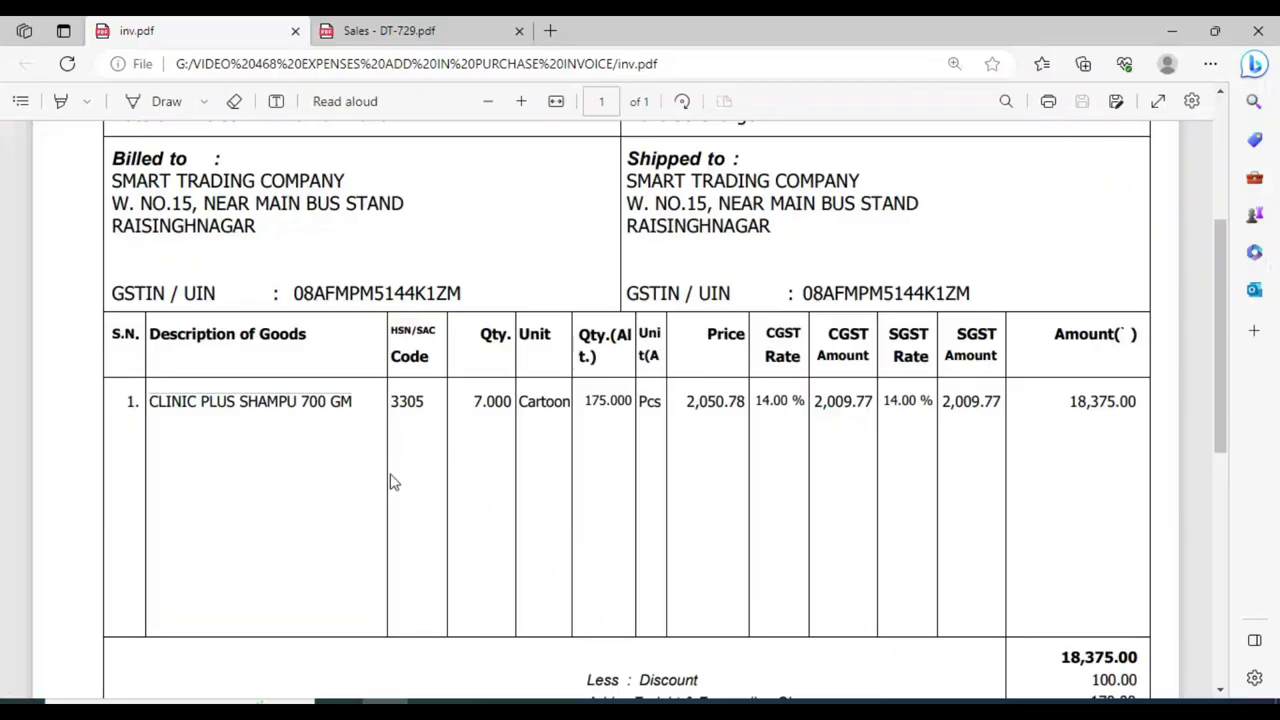
{"action": "scroll", "coordinate": [391, 480], "scroll_direction": "down", "scroll_amount": 3}
{"action": "scroll", "coordinate": [822, 538], "scroll_direction": "down", "scroll_amount": 4}
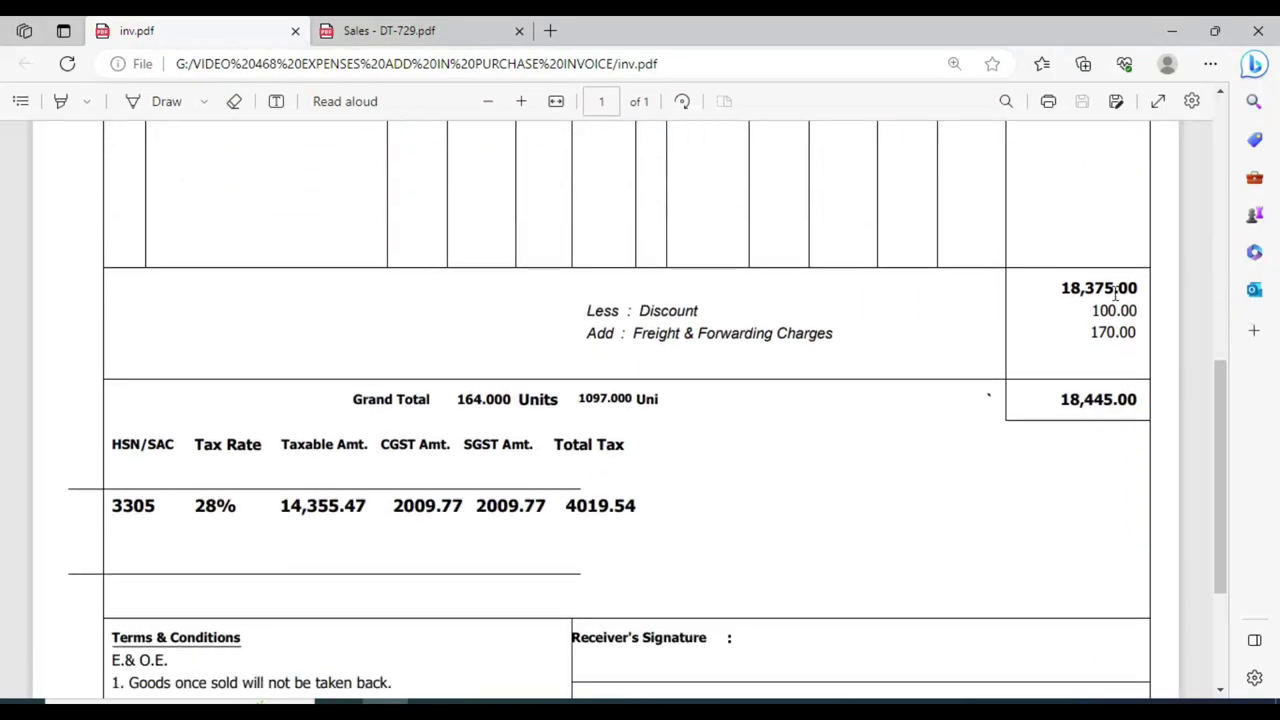
{"action": "left_click_drag", "start_coordinate": [1044, 277], "coordinate": [1090, 301]}
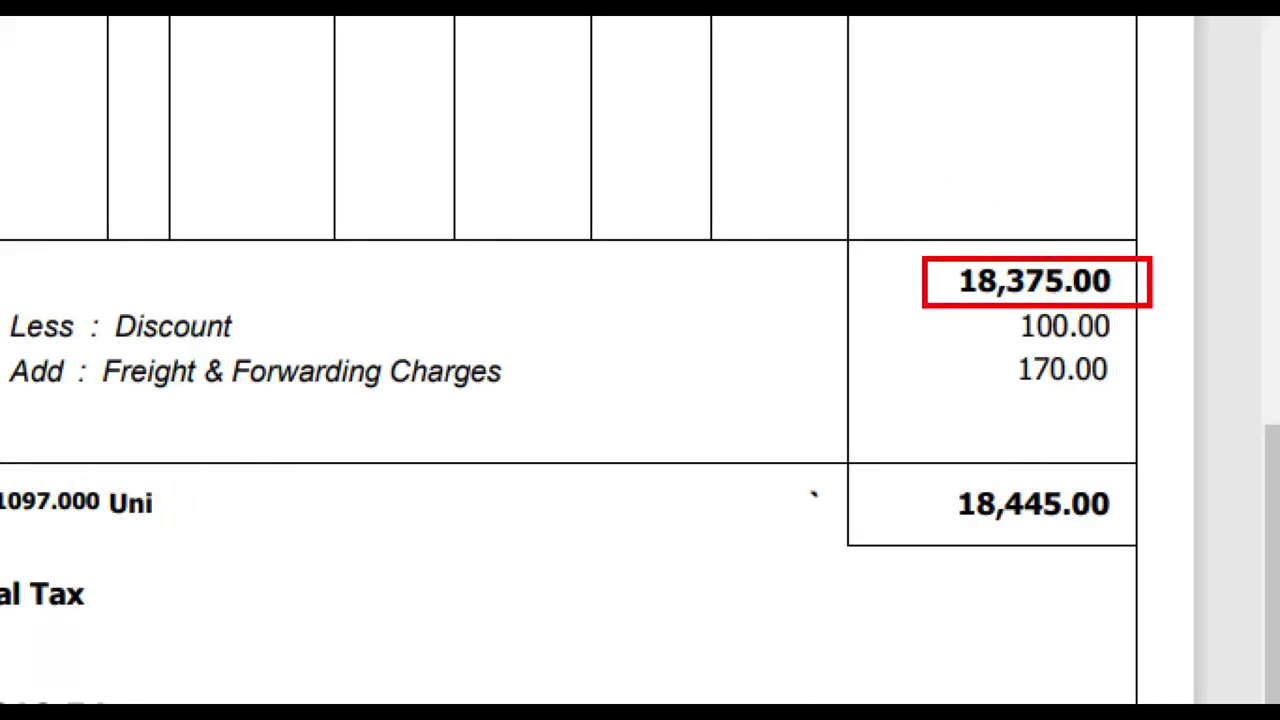
{"action": "left_click_drag", "start_coordinate": [1016, 350], "coordinate": [1150, 346]}
{"action": "mouse_move", "coordinate": [1112, 400]}
{"action": "left_mouse_down"}
{"action": "mouse_move", "coordinate": [1156, 345]}
{"action": "mouse_move", "coordinate": [1010, 342]}
{"action": "mouse_move", "coordinate": [980, 396]}
{"action": "mouse_move", "coordinate": [1024, 404]}
{"action": "left_mouse_up"}
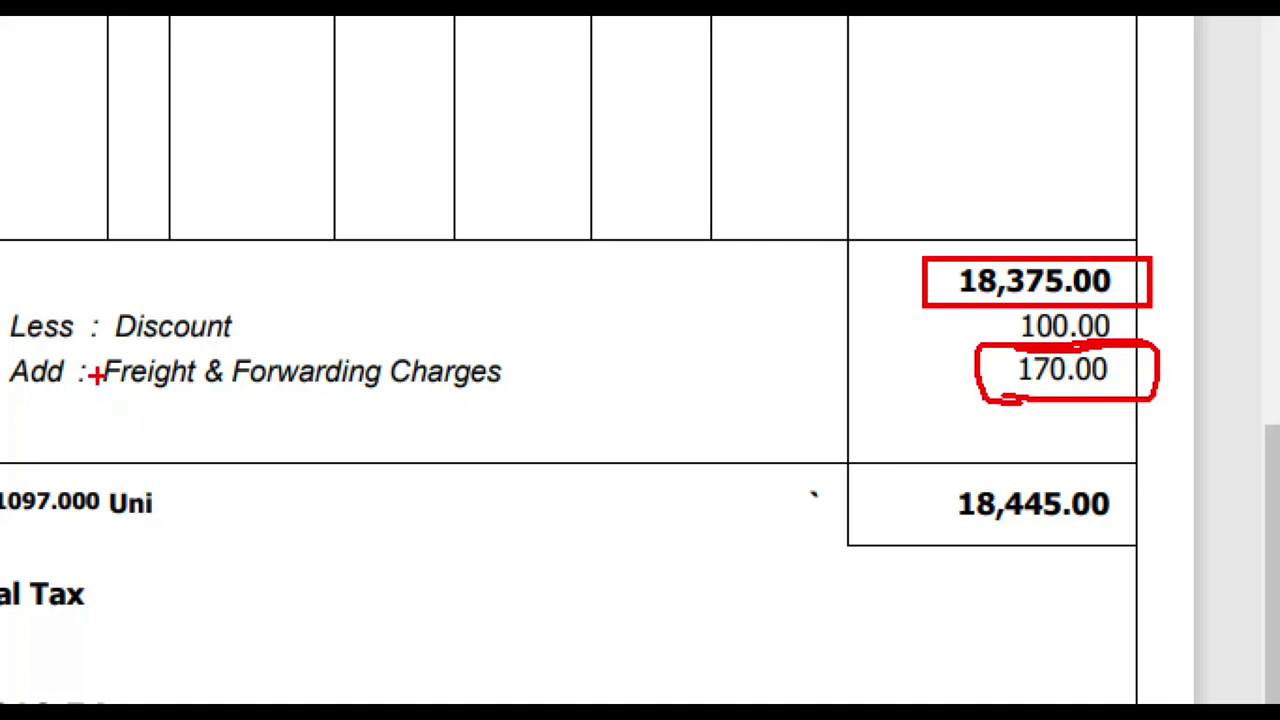
{"action": "mouse_move", "coordinate": [95, 354]}
{"action": "left_mouse_down"}
{"action": "mouse_move", "coordinate": [271, 397]}
{"action": "mouse_move", "coordinate": [555, 402]}
{"action": "left_mouse_up"}
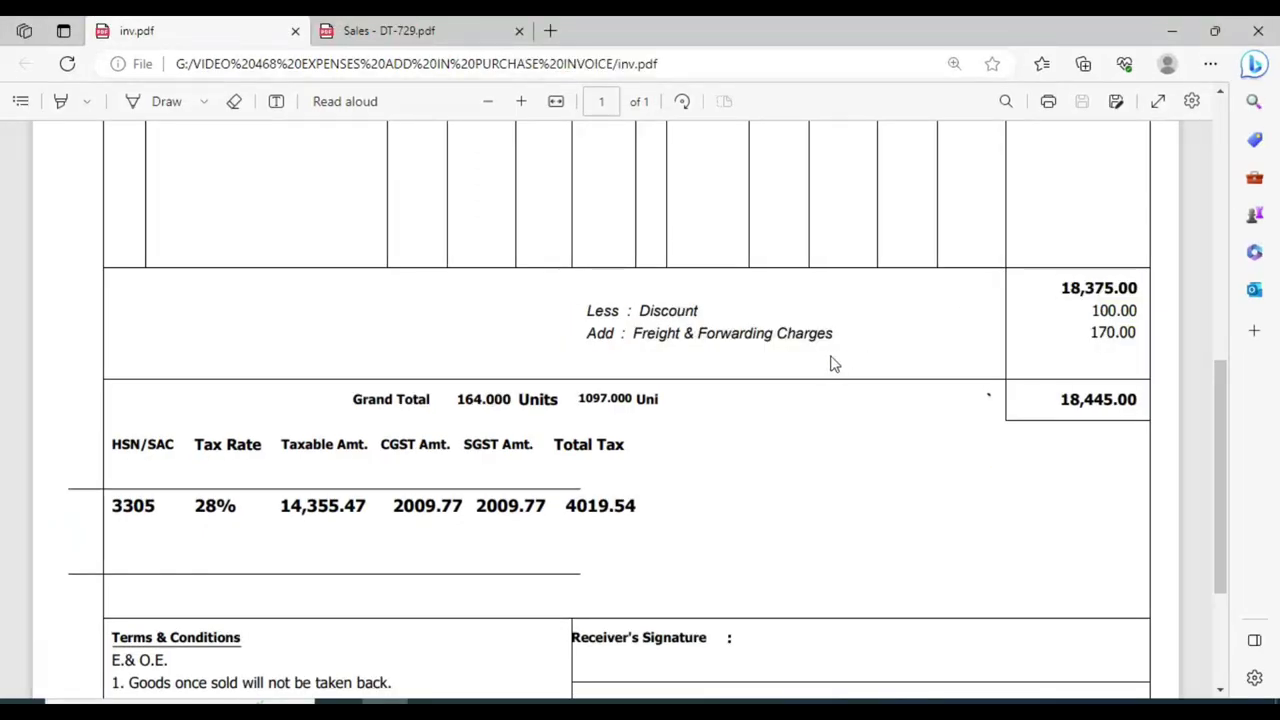
Switch back to TallyPrime and start a new ledger named DISCOUNT from the line below SGST TAX in the purchase voucher.
{"action": "key", "text": "alt+Tab"}
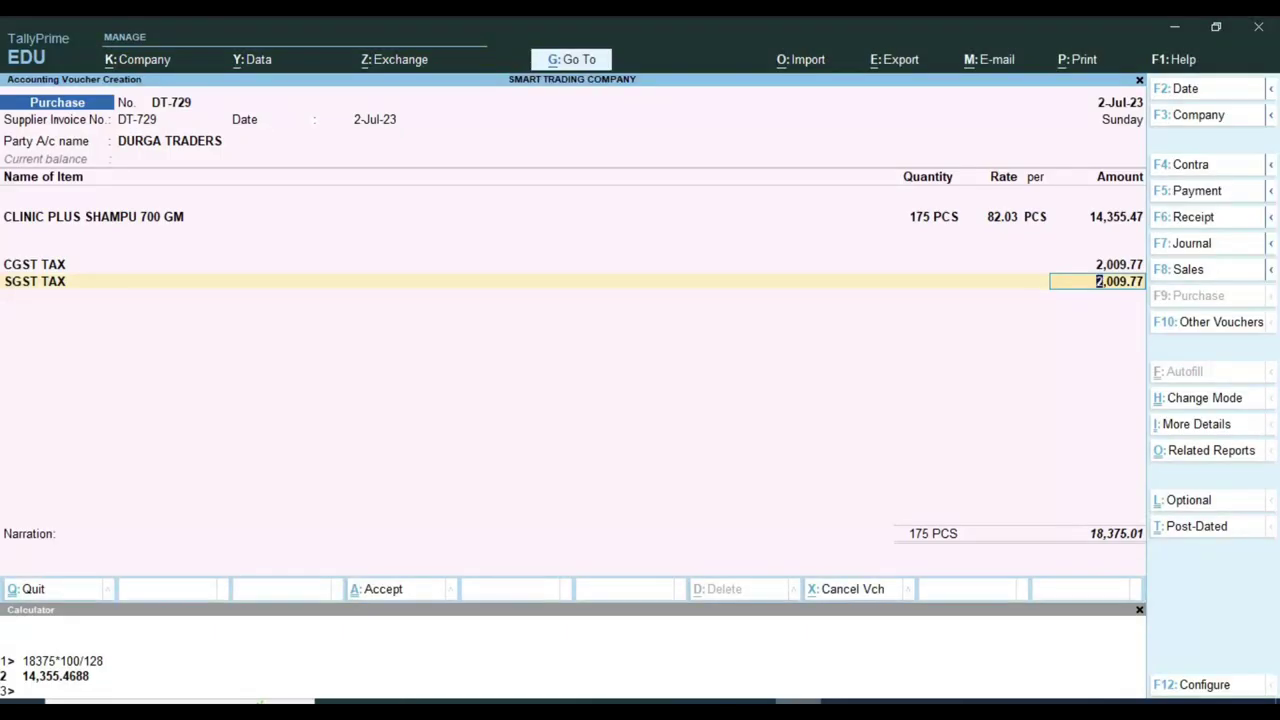
{"action": "key", "text": "Return"}
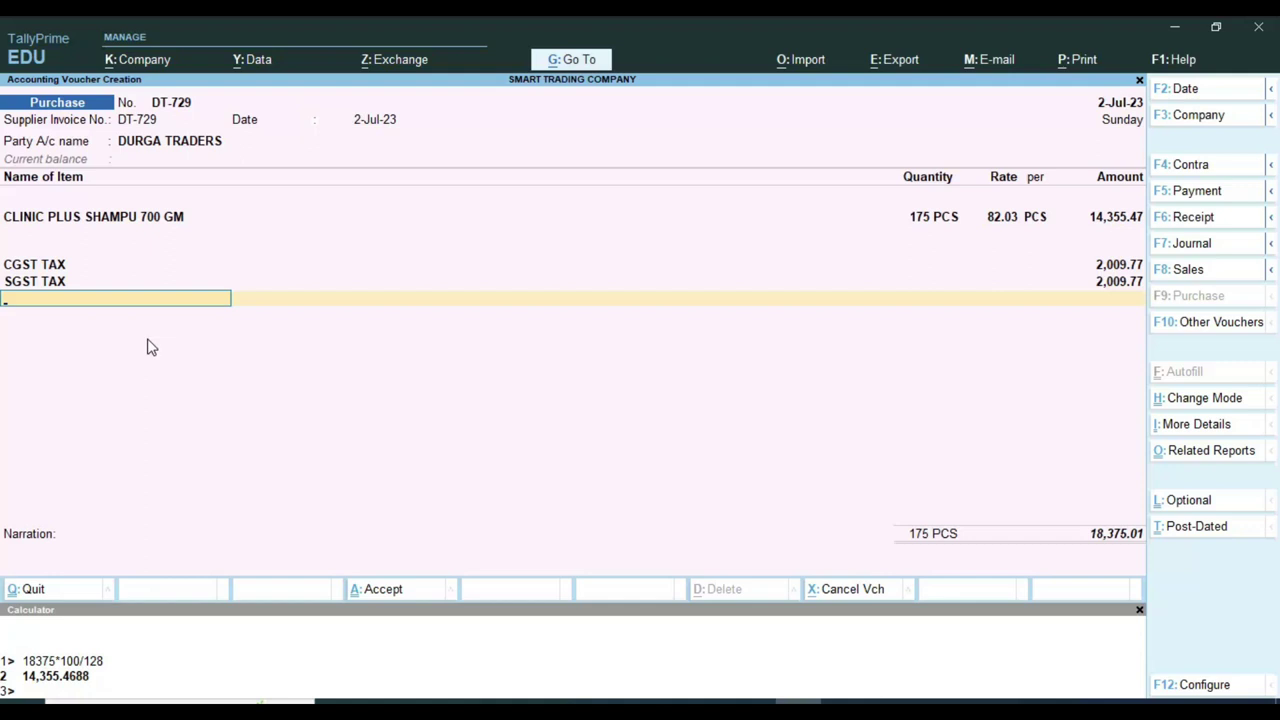
{"action": "type", "text": "D"}
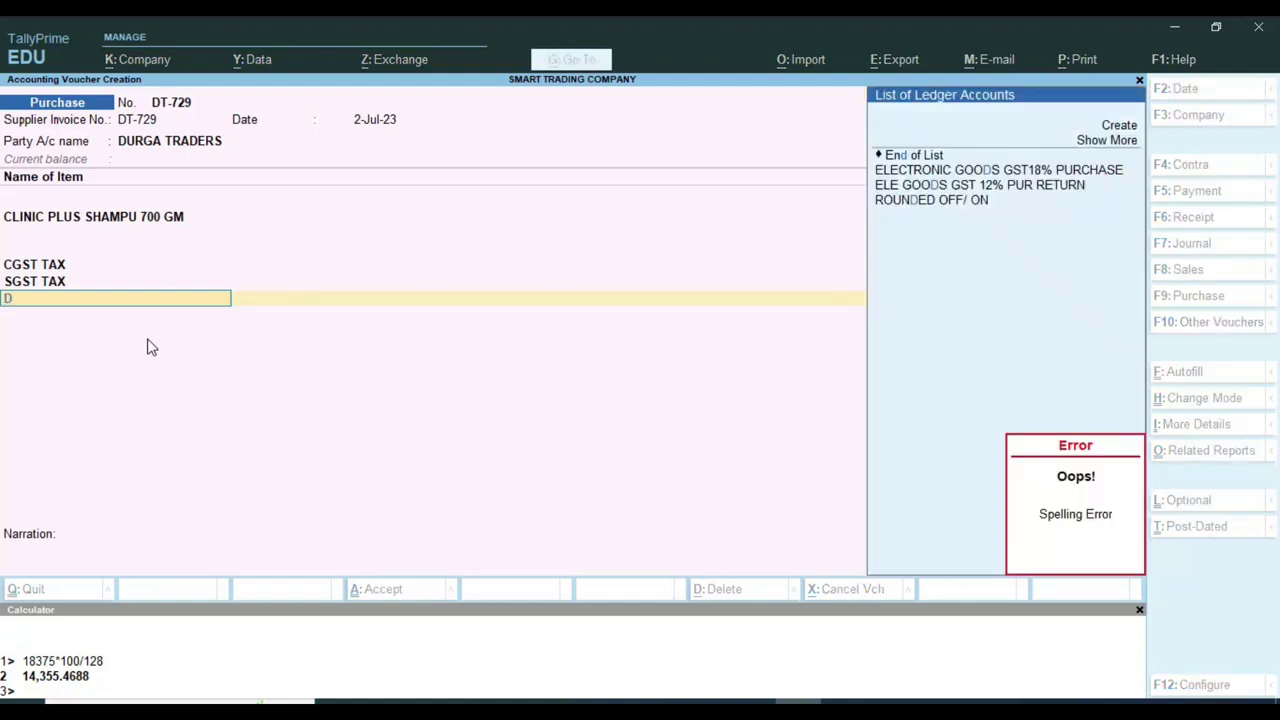
{"action": "key", "text": "alt+c"}
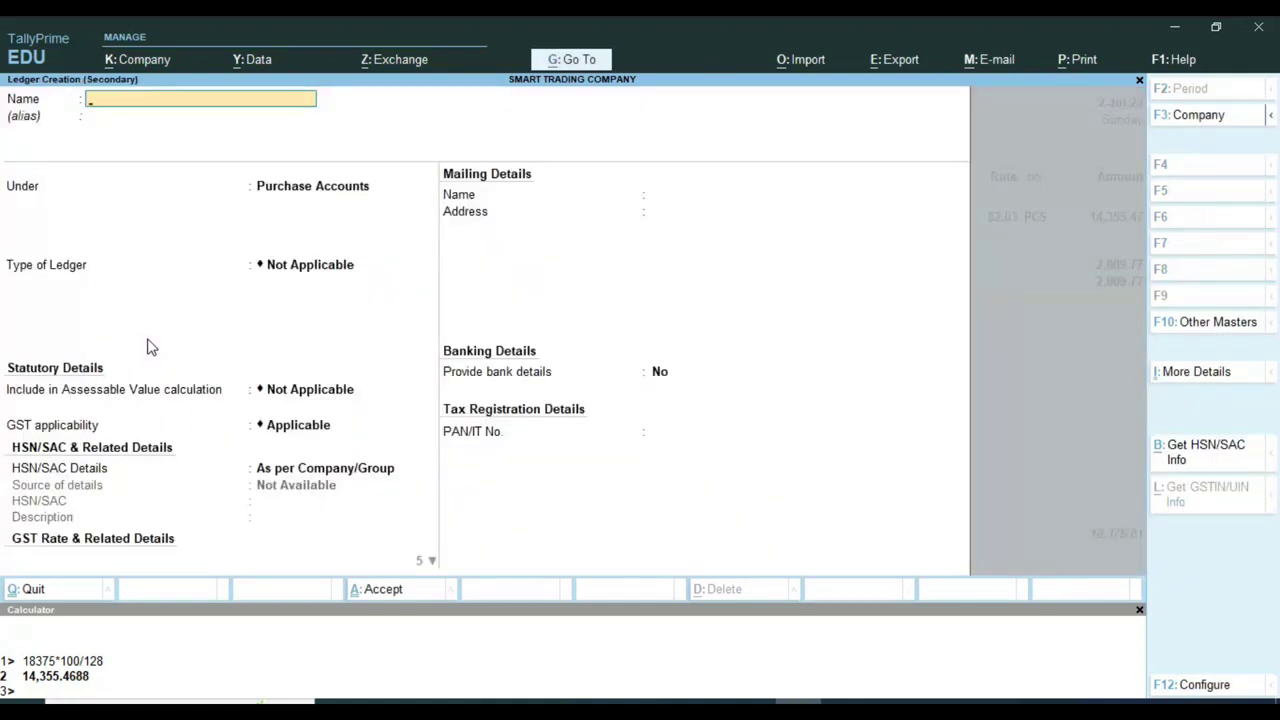
{"action": "type", "text": "DISCOUNT"}
{"action": "key", "text": "Return"}
{"action": "key", "text": "Return"}
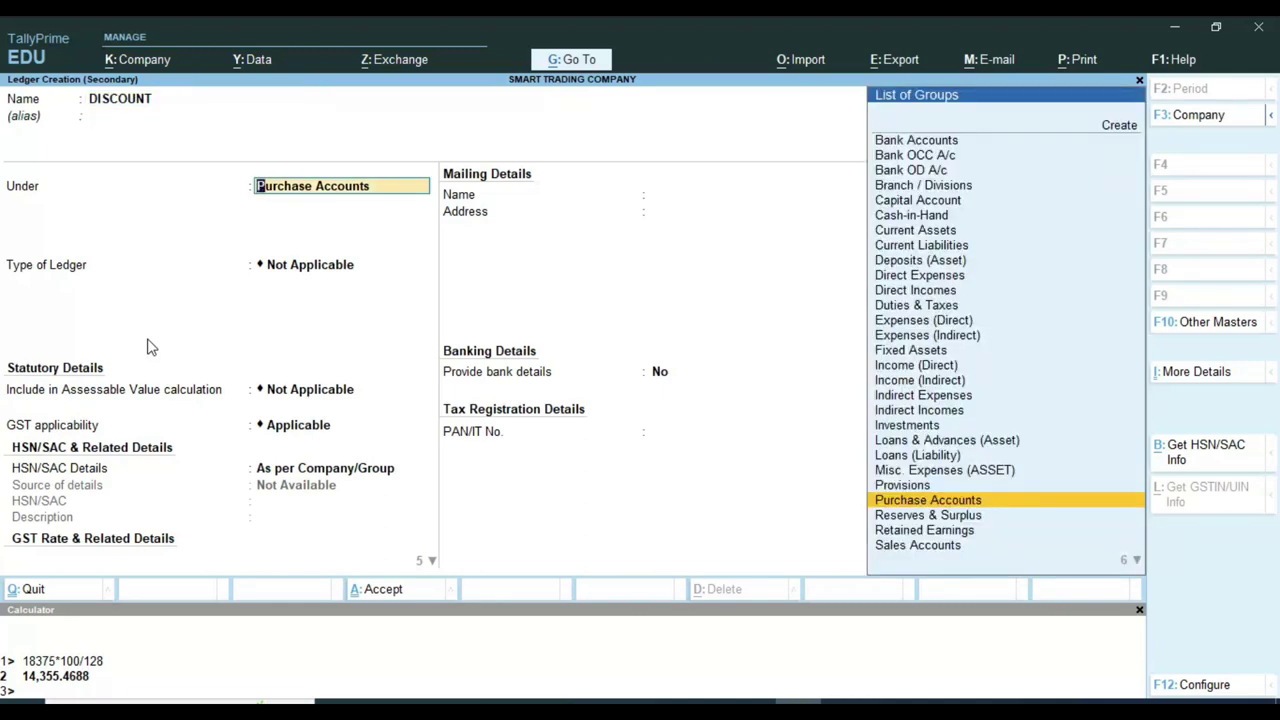
Check the discount amount in the invoice PDF, then put the DISCOUNT ledger under Indirect Incomes with ledger type Not Applicable.
{"action": "key", "text": "alt+Tab"}
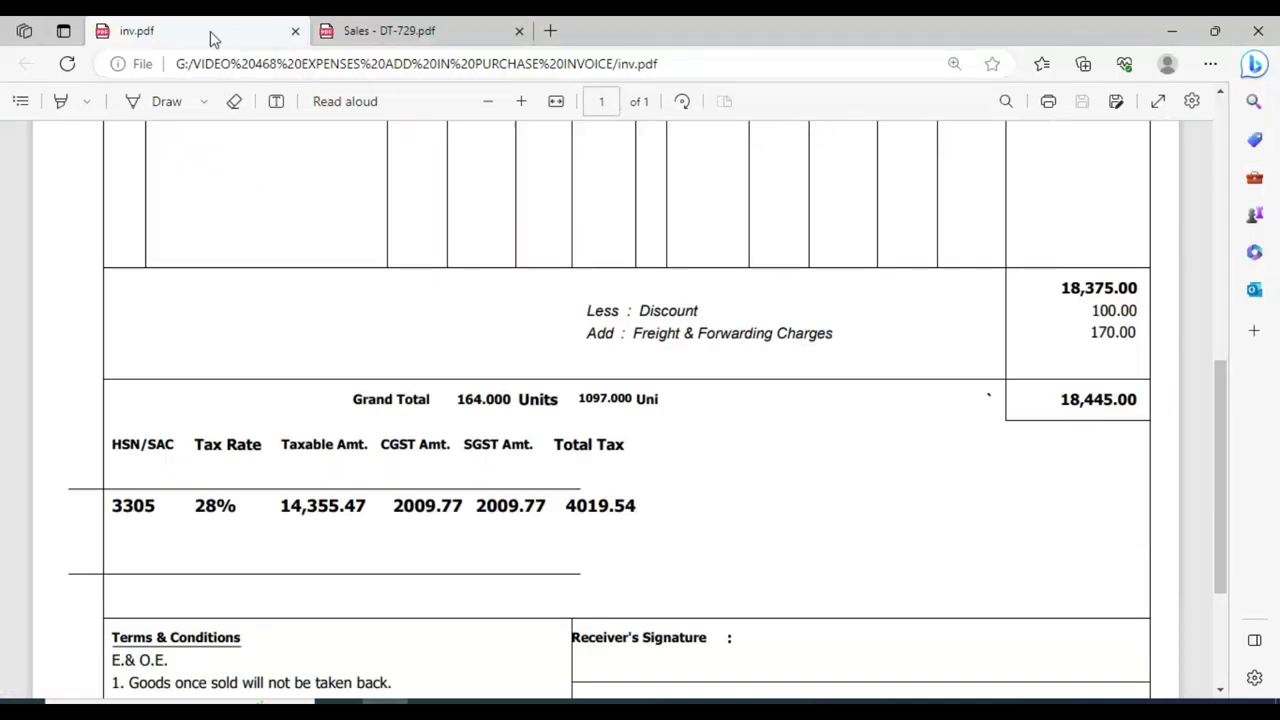
{"action": "left_click_drag", "start_coordinate": [1090, 312], "coordinate": [1138, 312]}
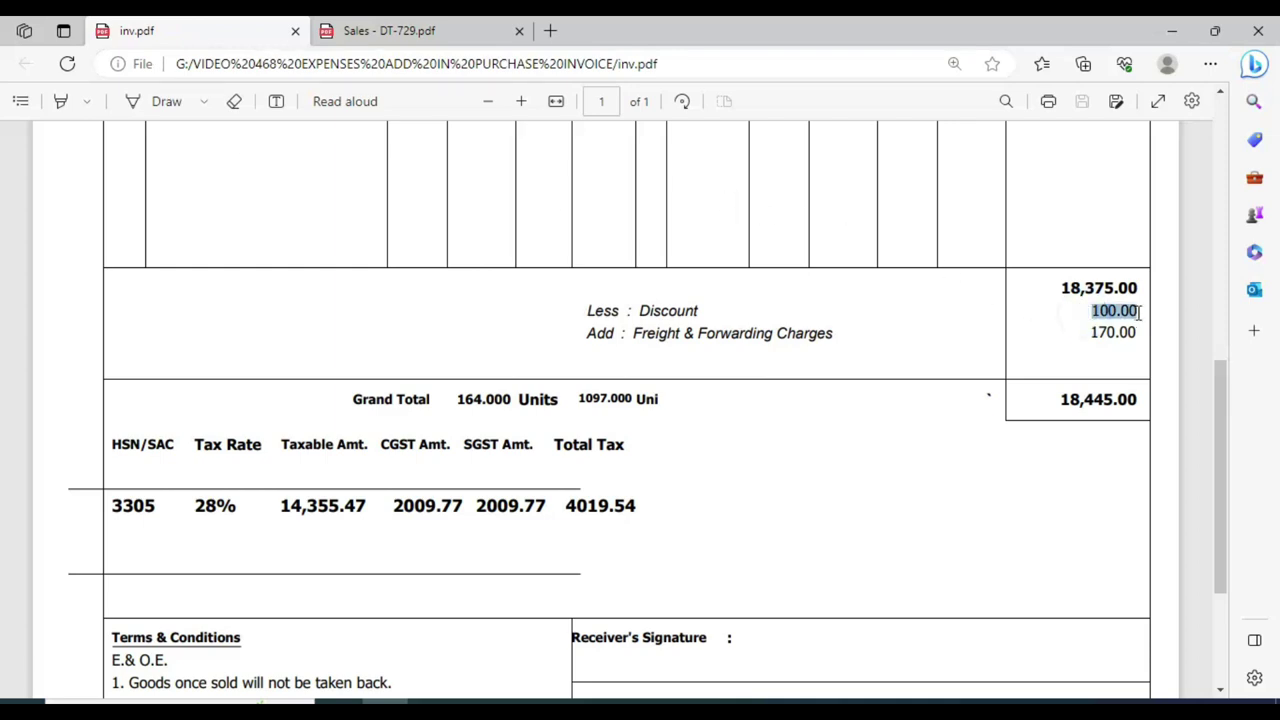
{"action": "key", "text": "alt+Tab"}
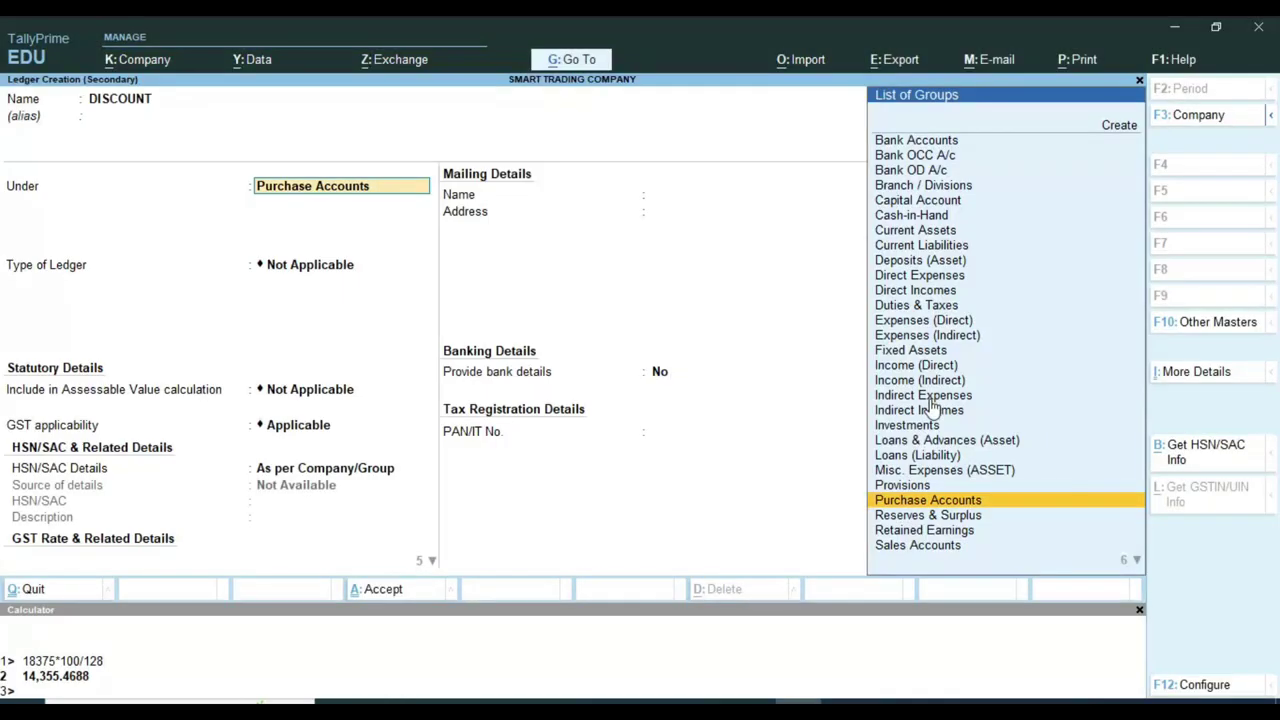
{"action": "type", "text": "IND"}
{"action": "key", "text": "Down"}
{"action": "key", "text": "Down"}
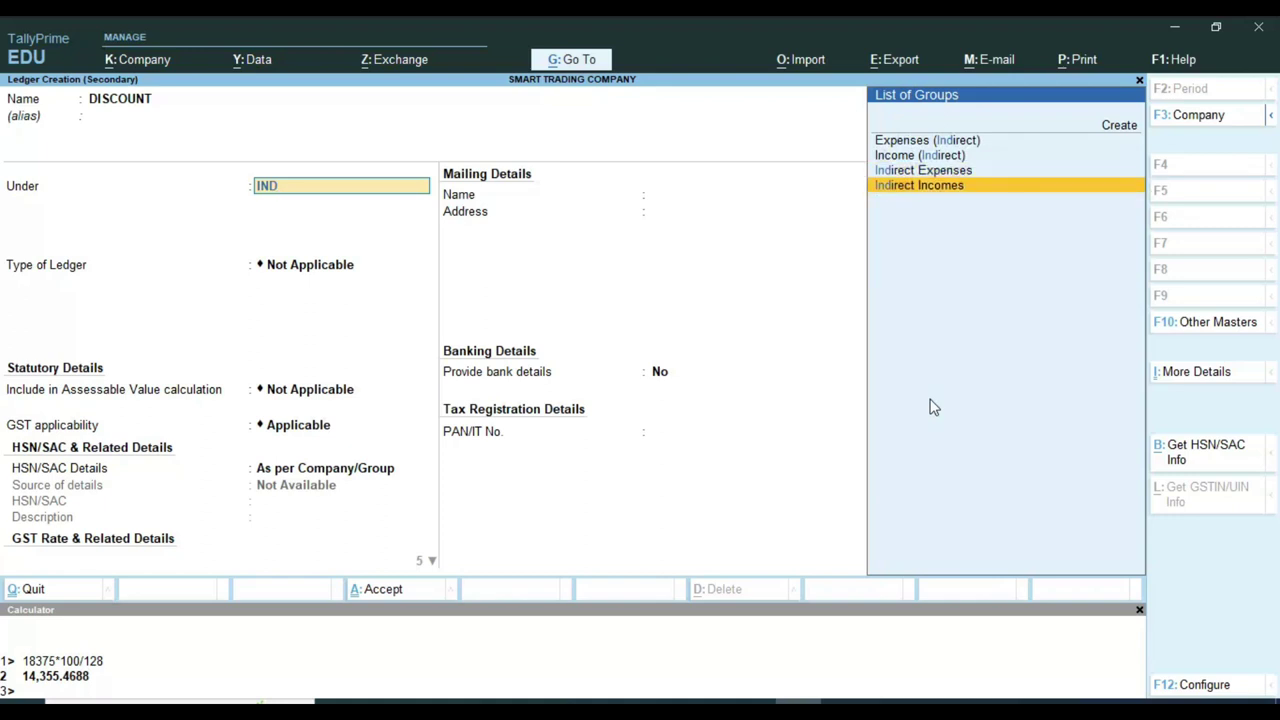
{"action": "key", "text": "Return"}
{"action": "key", "text": "Return"}
{"action": "key", "text": "Return"}
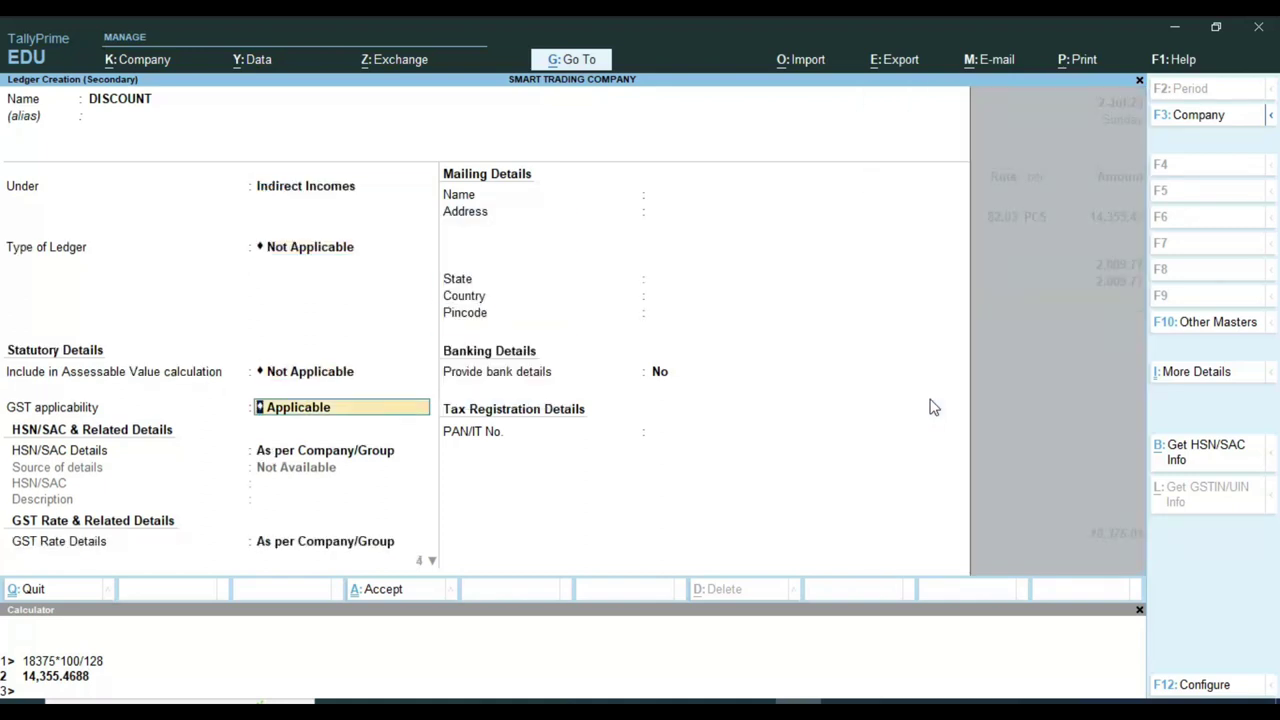
Set the DISCOUNT ledger's GST applicability to Not Applicable, leave bank details at No, and save the ledger.
{"action": "key", "text": "Down"}
{"action": "key", "text": "Return"}
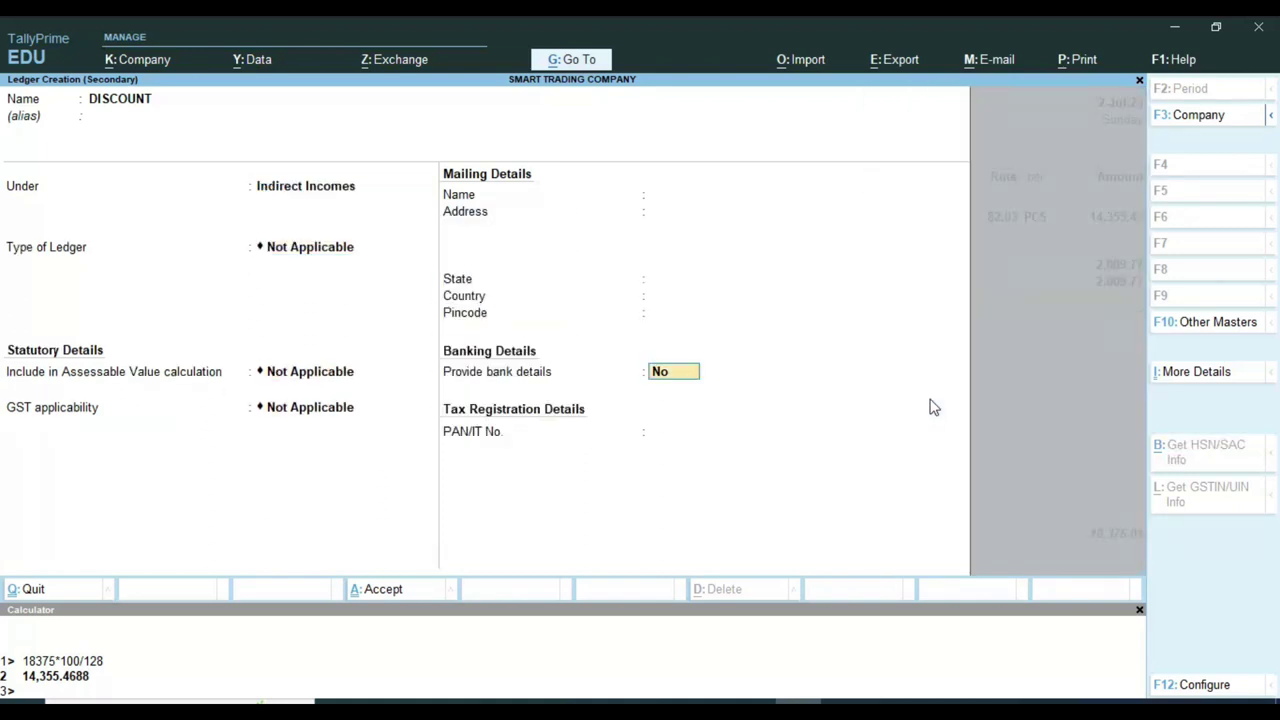
{"action": "key", "text": "Return"}
{"action": "key", "text": "Return"}
{"action": "key", "text": "Return"}
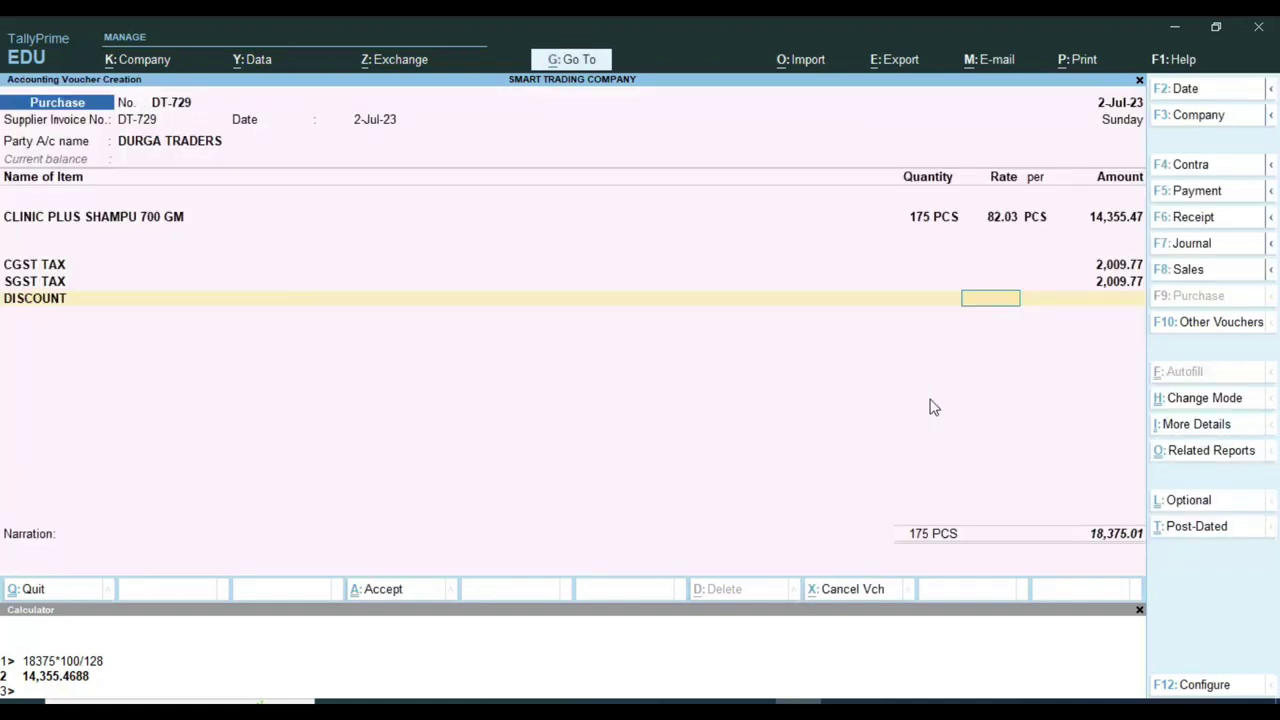
Enter -100 as the amount of the DISCOUNT line in the purchase voucher.
{"action": "key", "text": "Return"}
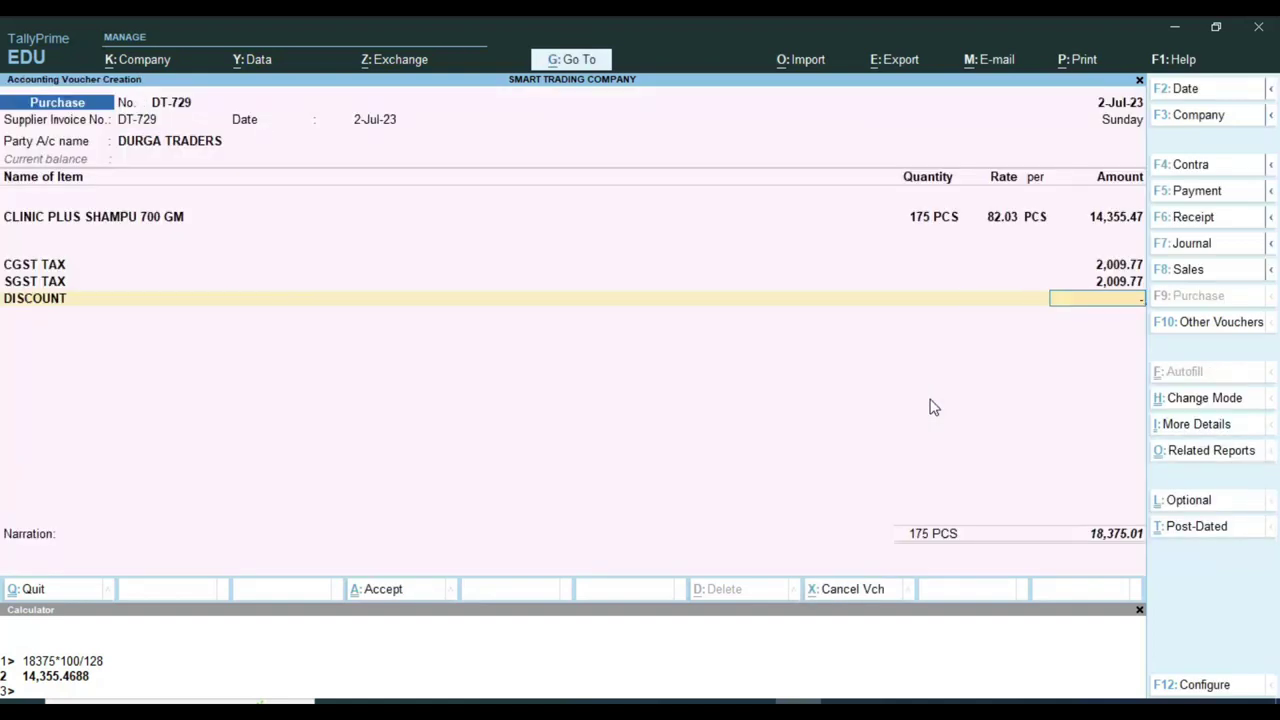
{"action": "type", "text": "-100"}
{"action": "key", "text": "Return"}
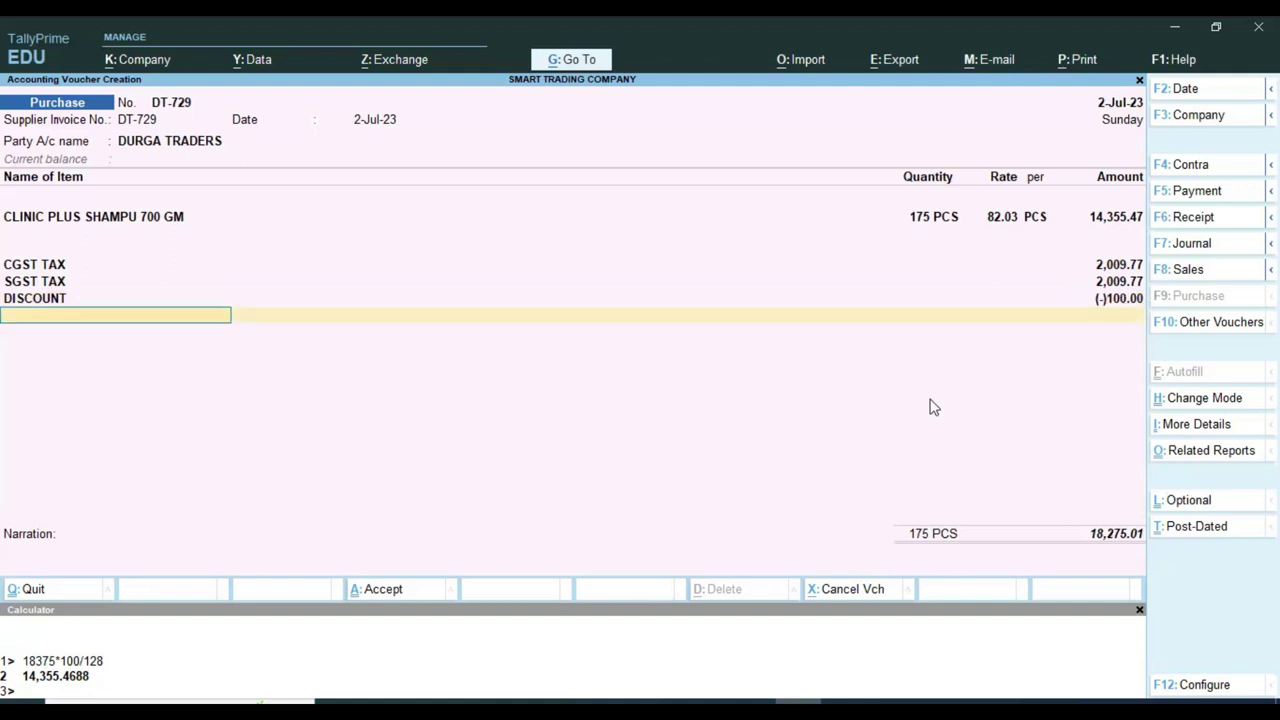
Start a new ledger named Freight & Forwarding Charges, copied from the invoice PDF, and filter its parent groups by IND.
{"action": "key", "text": "alt+Tab"}
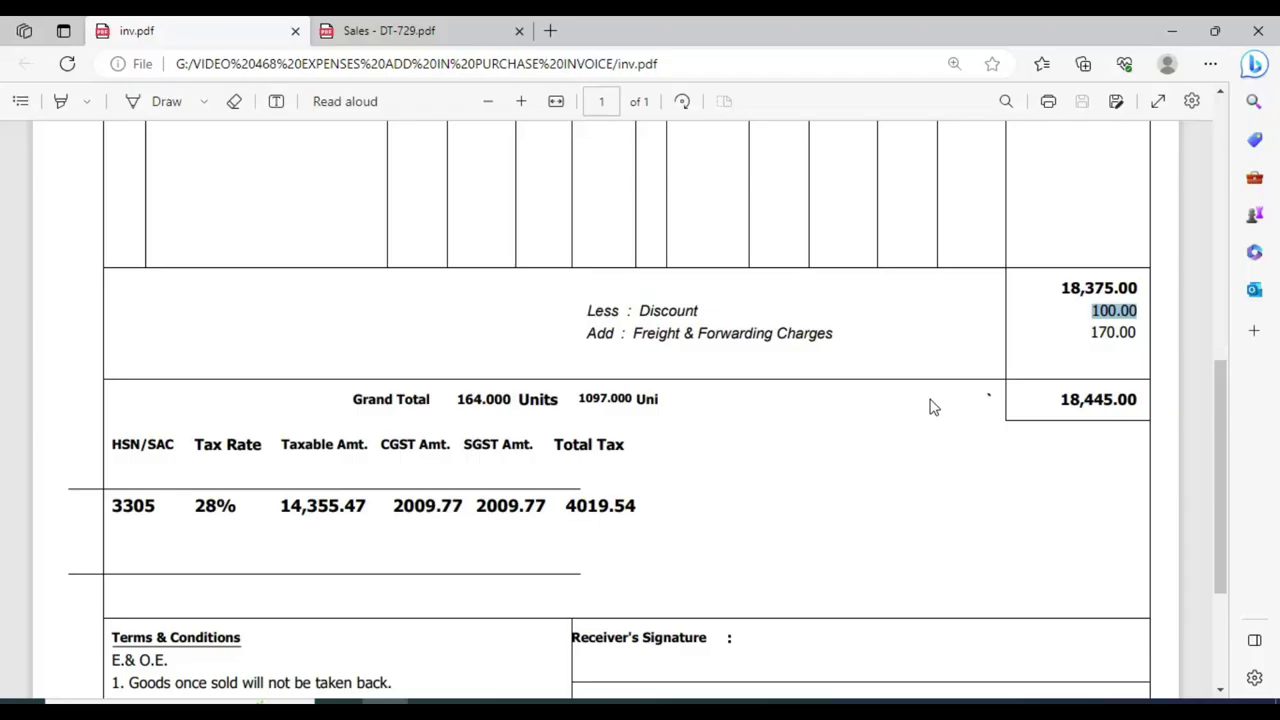
{"action": "left_click_drag", "start_coordinate": [634, 335], "coordinate": [833, 334]}
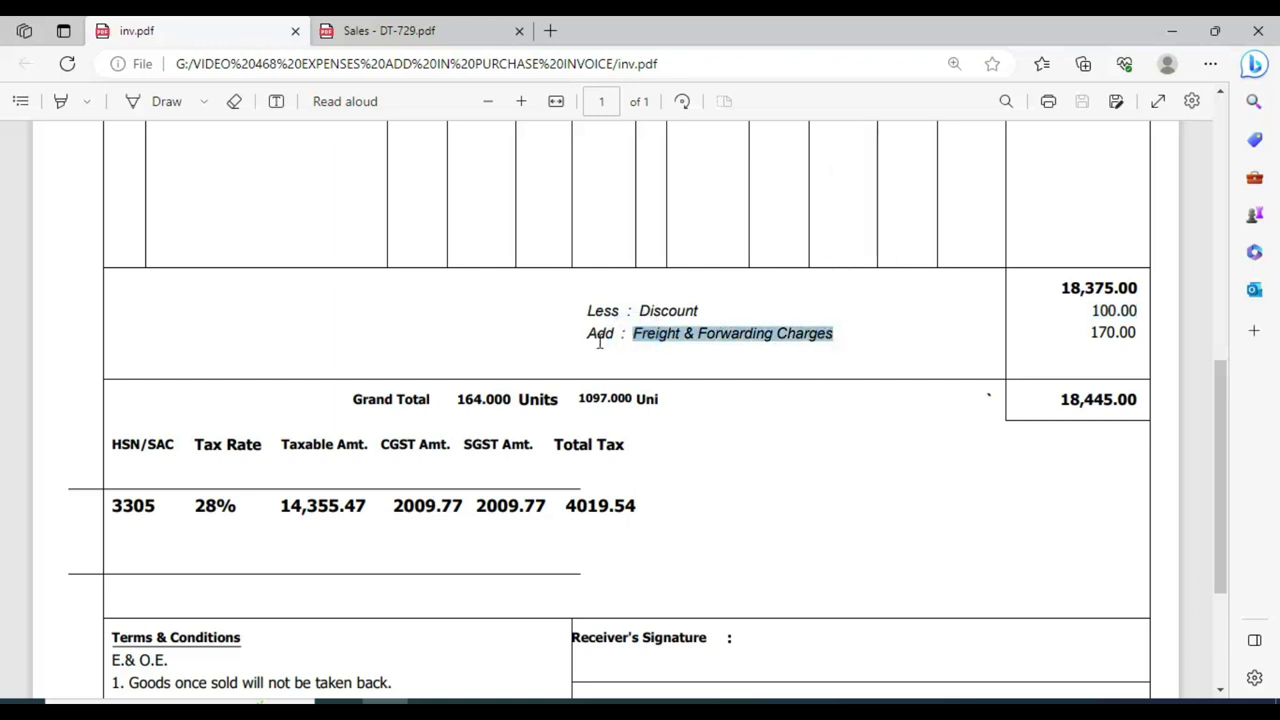
{"action": "right_click", "coordinate": [767, 340]}
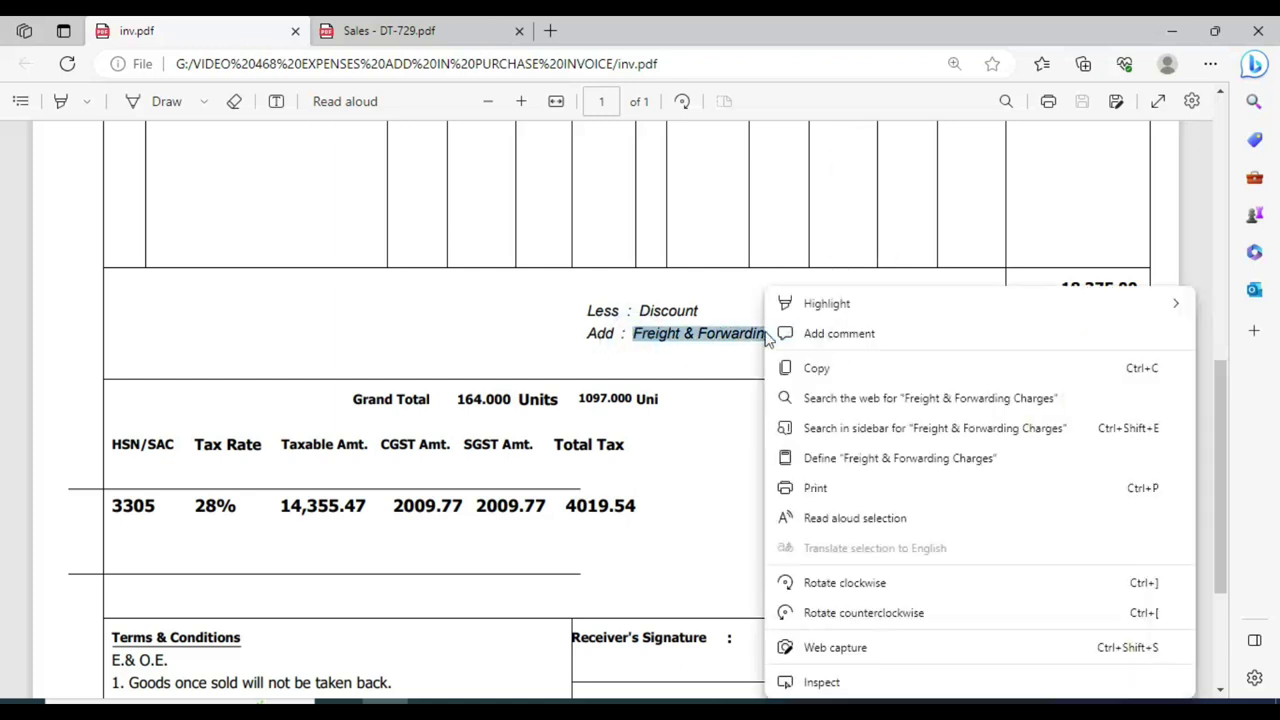
{"action": "left_click", "coordinate": [818, 368]}
{"action": "key", "text": "alt+Tab"}
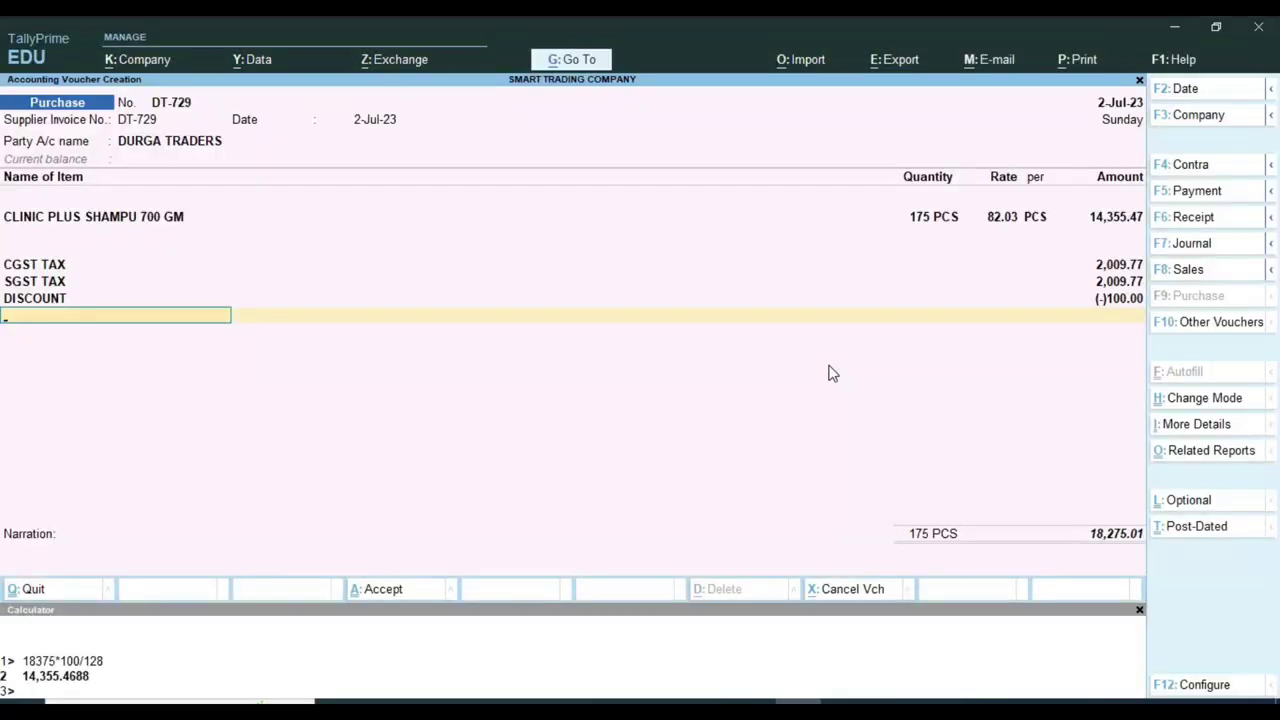
{"action": "key", "text": "alt+c"}
{"action": "key", "text": "ctrl+v"}
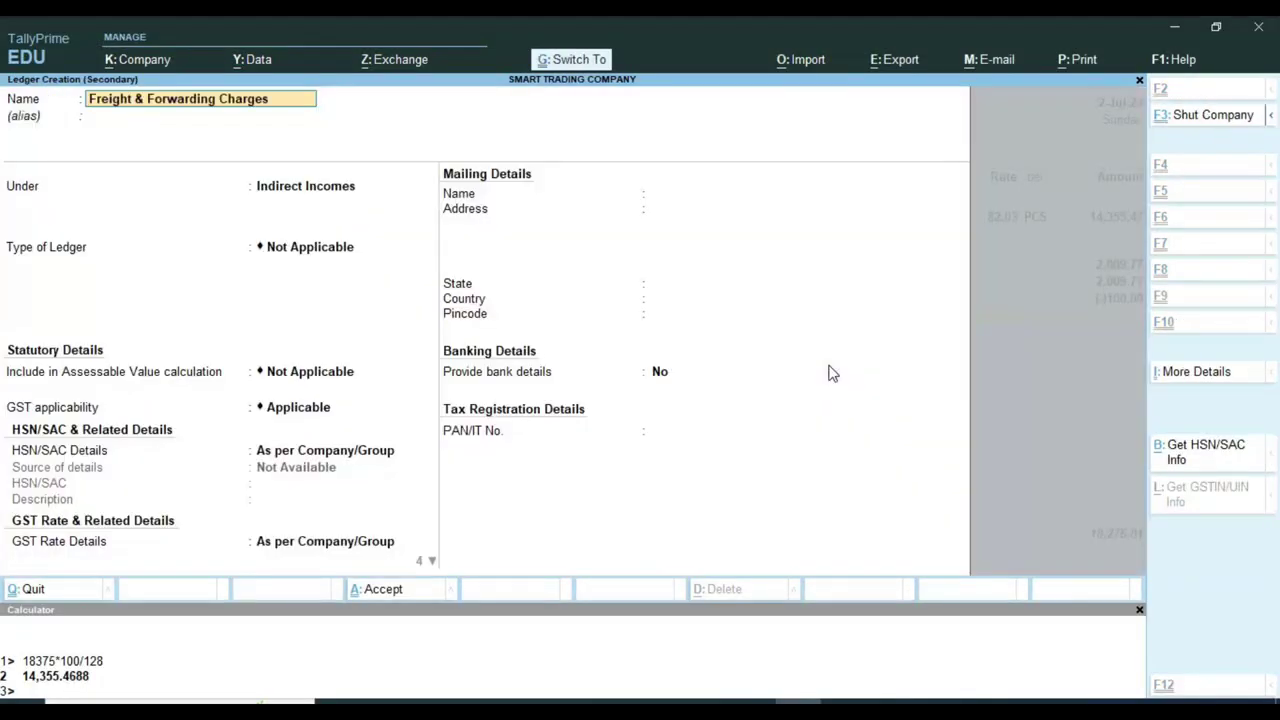
{"action": "key", "text": "Return"}
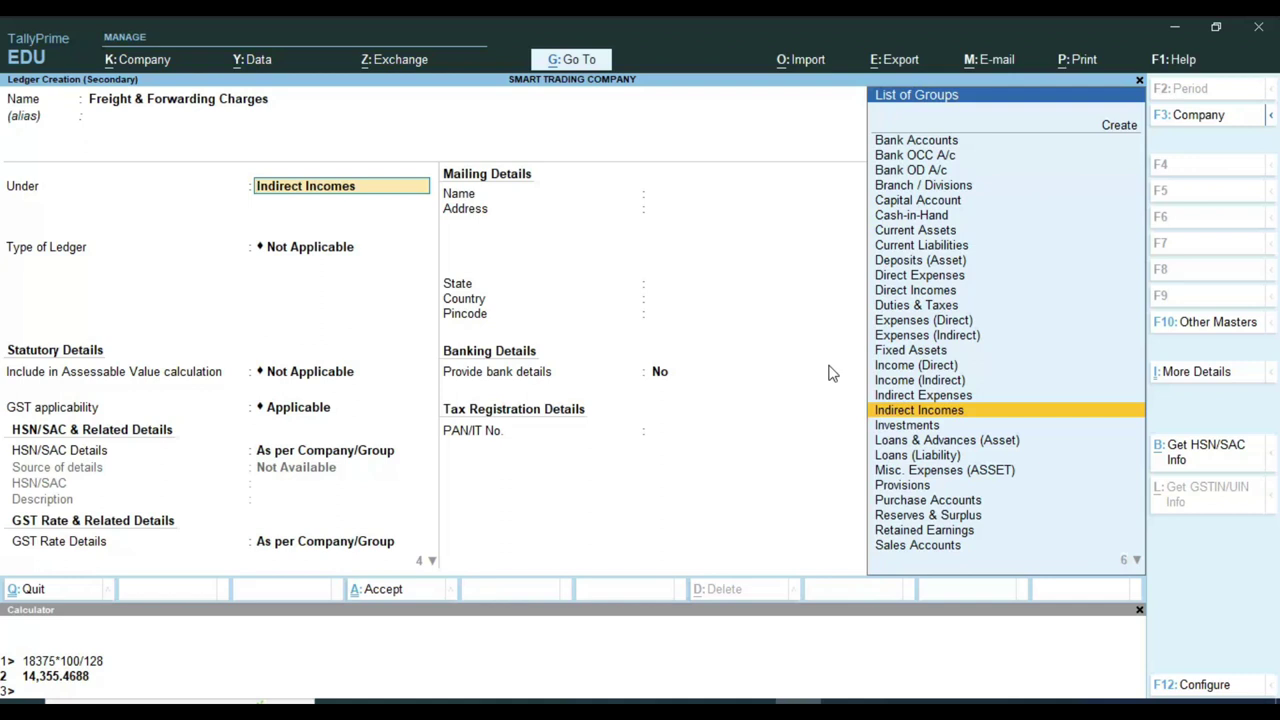
{"action": "type", "text": "IND"}
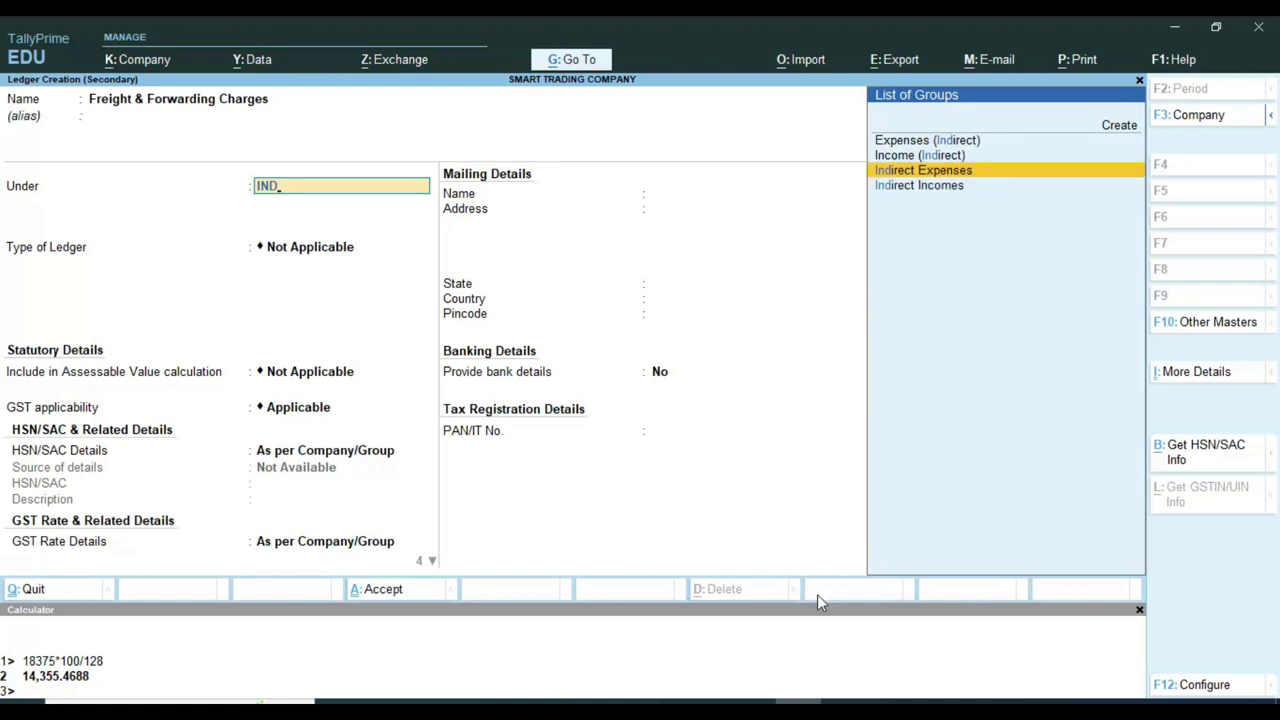
Switch to the invoice PDFs and compare the items, GST rates and freight charges in Sales - DT-729.pdf and inv.pdf.
{"action": "left_click", "coordinate": [386, 700]}
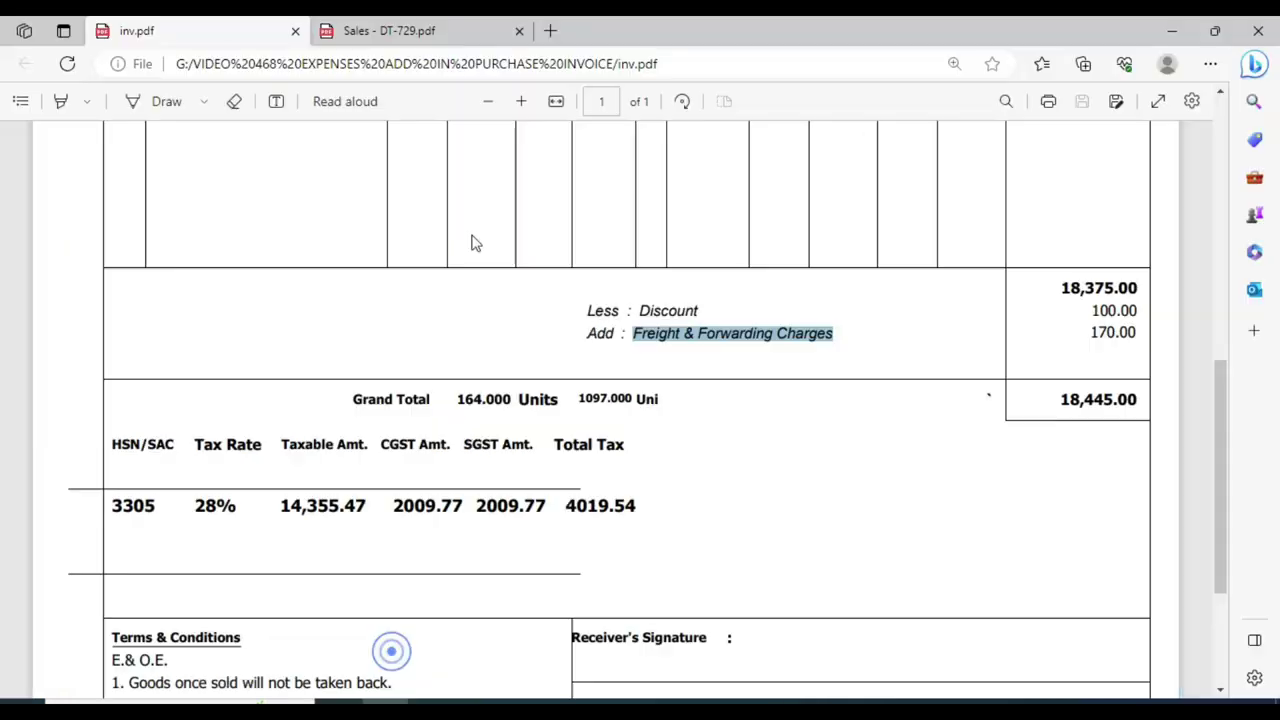
{"action": "left_click", "coordinate": [388, 30]}
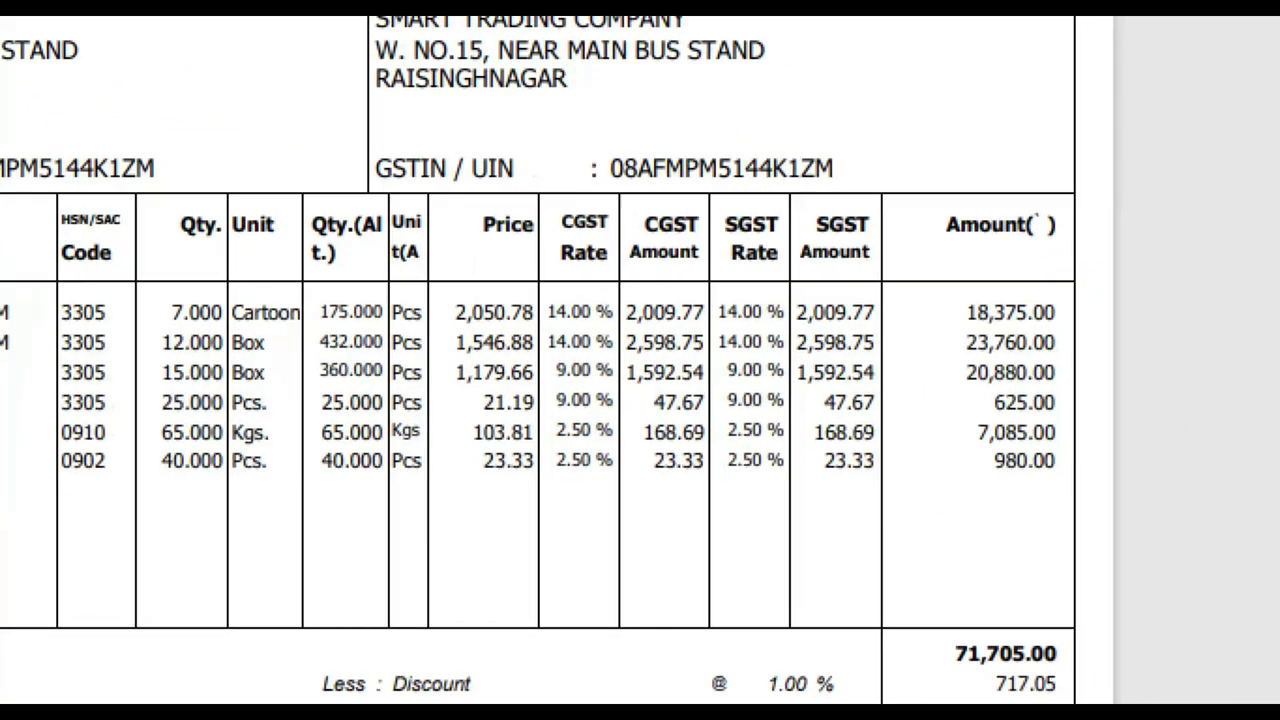
{"action": "mouse_move", "coordinate": [295, 574]}
{"action": "left_mouse_down"}
{"action": "mouse_move", "coordinate": [543, 608]}
{"action": "mouse_move", "coordinate": [1090, 626]}
{"action": "mouse_move", "coordinate": [1090, 614]}
{"action": "left_mouse_up"}
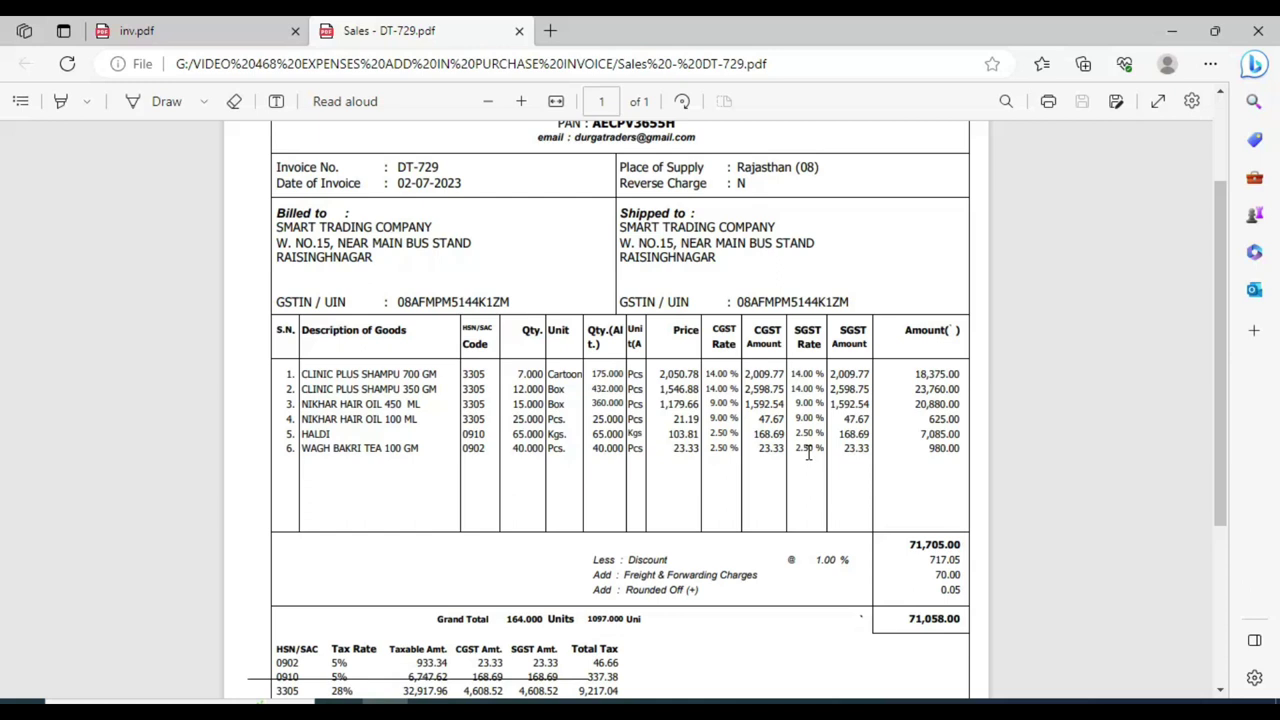
{"action": "scroll", "coordinate": [808, 453], "scroll_direction": "up", "scroll_amount": 1}
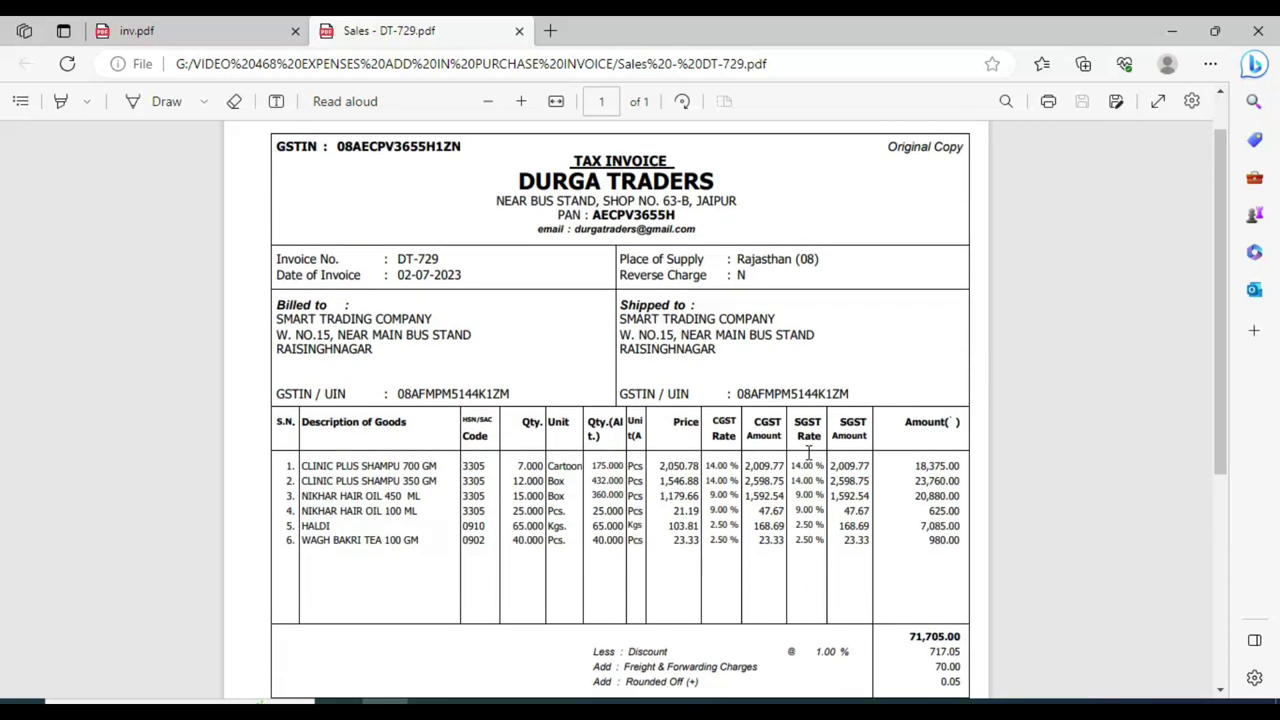
{"action": "scroll", "coordinate": [808, 453], "scroll_direction": "down", "scroll_amount": 2}
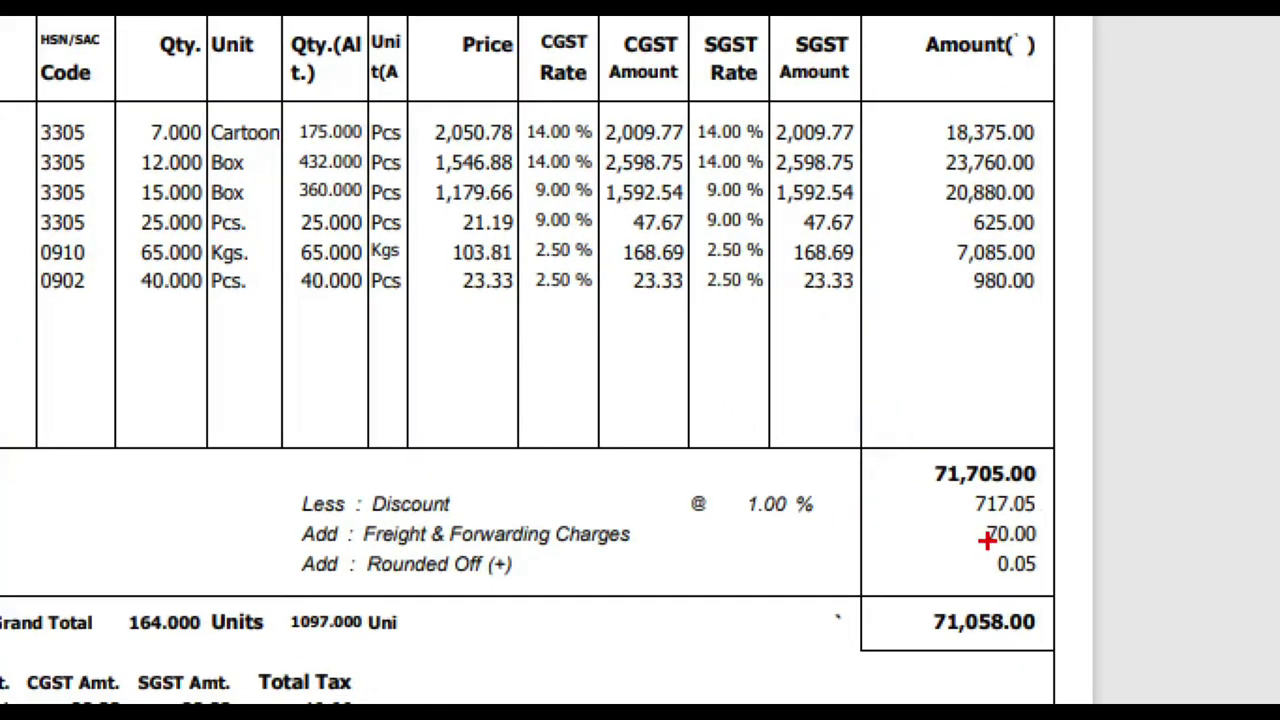
{"action": "left_click_drag", "start_coordinate": [967, 517], "coordinate": [1053, 558]}
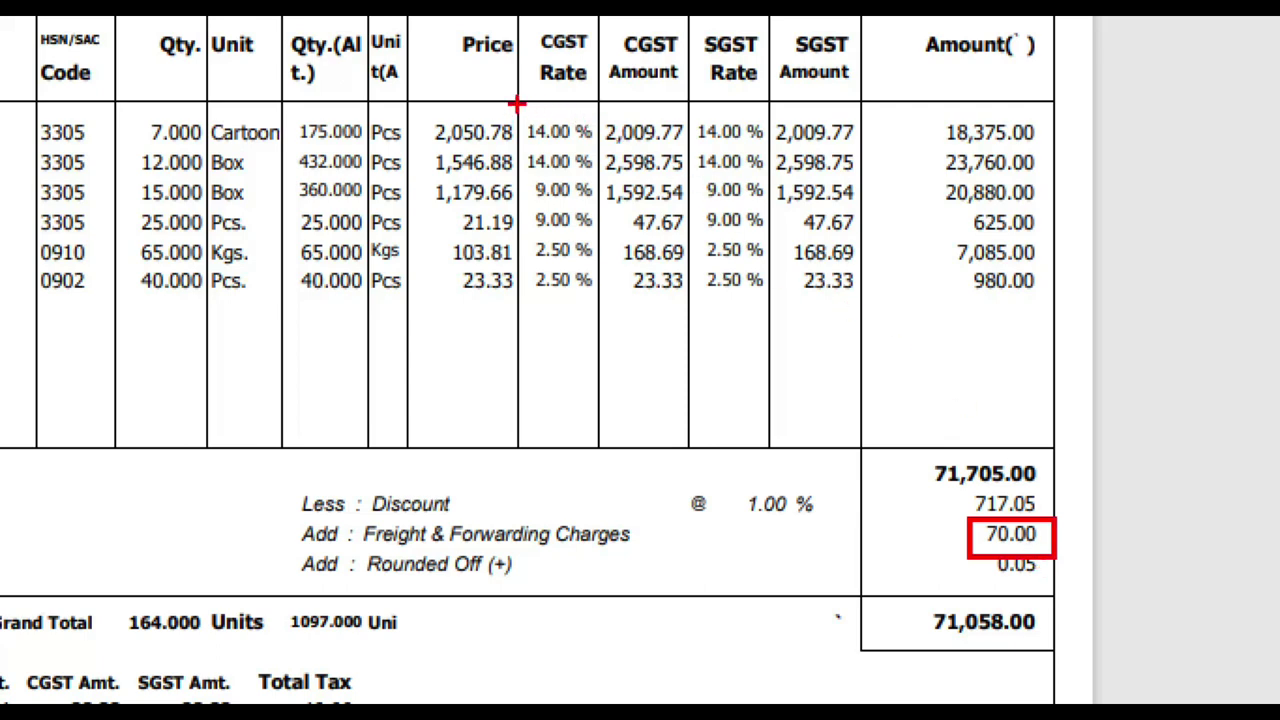
{"action": "mouse_move", "coordinate": [518, 100]}
{"action": "left_mouse_down"}
{"action": "mouse_move", "coordinate": [622, 290]}
{"action": "mouse_move", "coordinate": [770, 318]}
{"action": "mouse_move", "coordinate": [1077, 311]}
{"action": "left_mouse_up"}
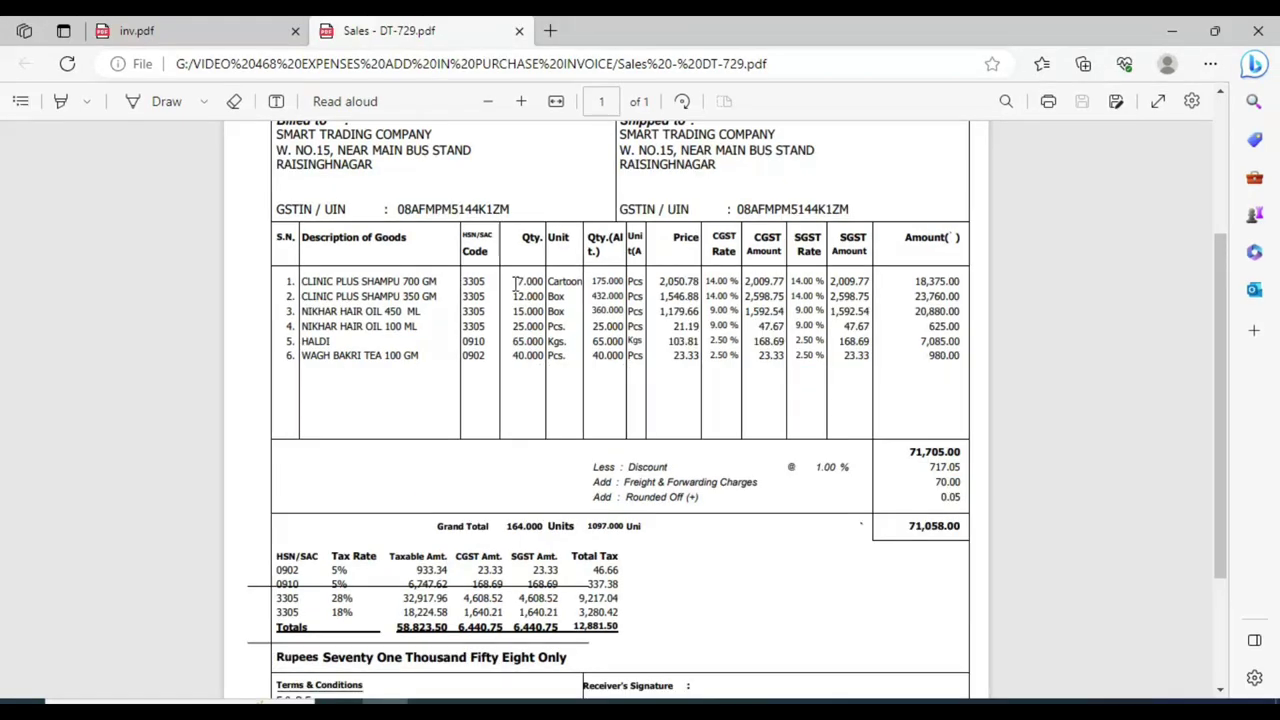
{"action": "left_click", "coordinate": [200, 32]}
{"action": "scroll", "coordinate": [971, 246], "scroll_direction": "up", "scroll_amount": 5}
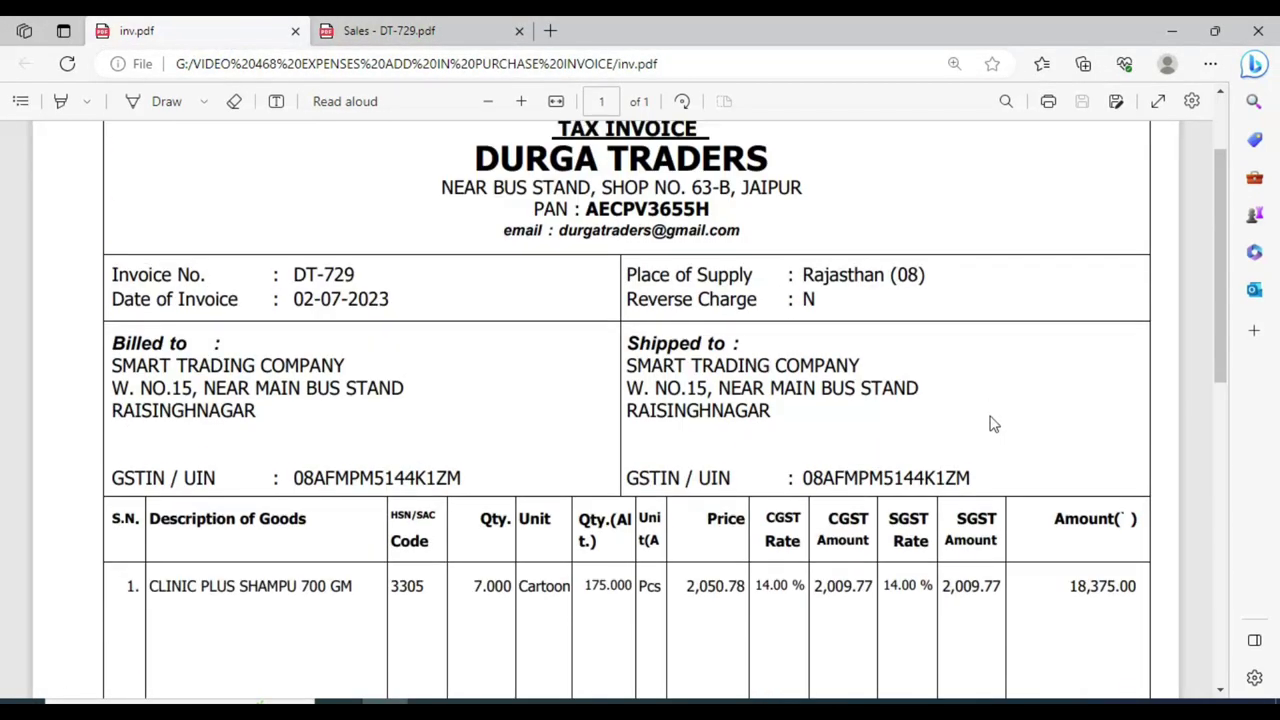
{"action": "scroll", "coordinate": [846, 463], "scroll_direction": "down", "scroll_amount": 1}
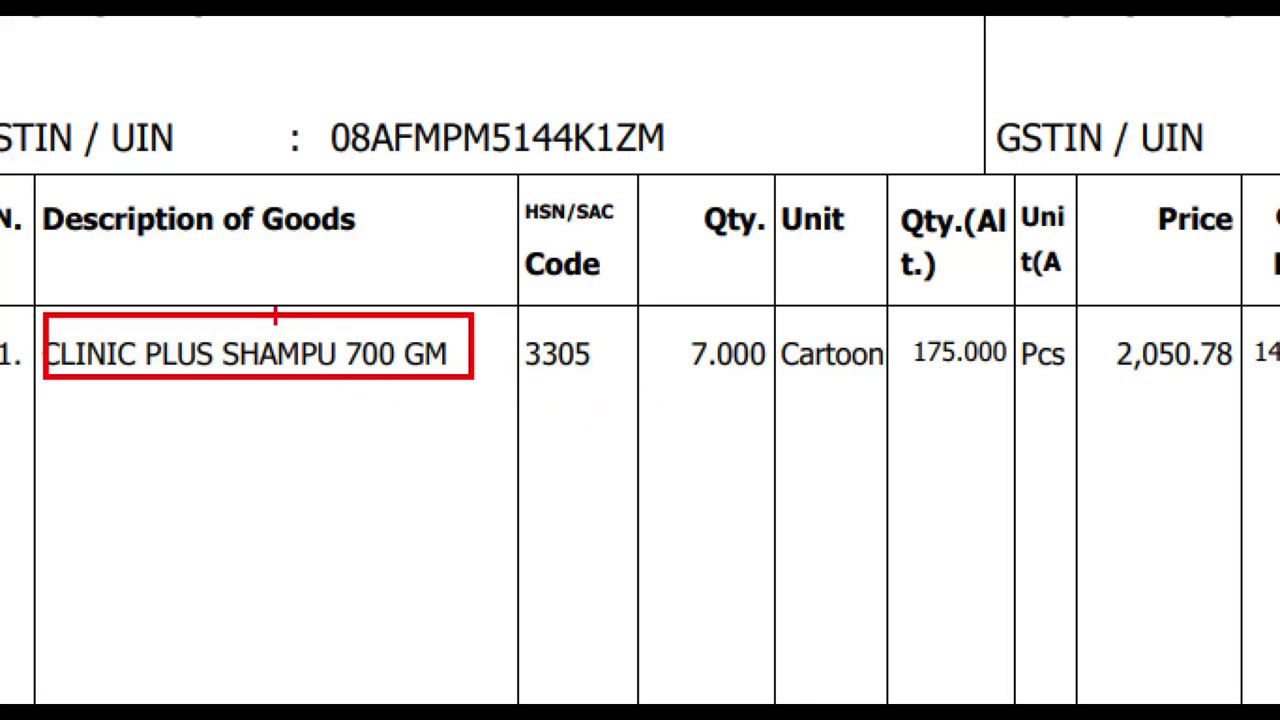
Examine the CLINIC PLUS SHAMPU 700 GM item row and the discount and freight amounts in inv.pdf.
{"action": "scroll", "coordinate": [900, 570], "scroll_direction": "down", "scroll_amount": 3}
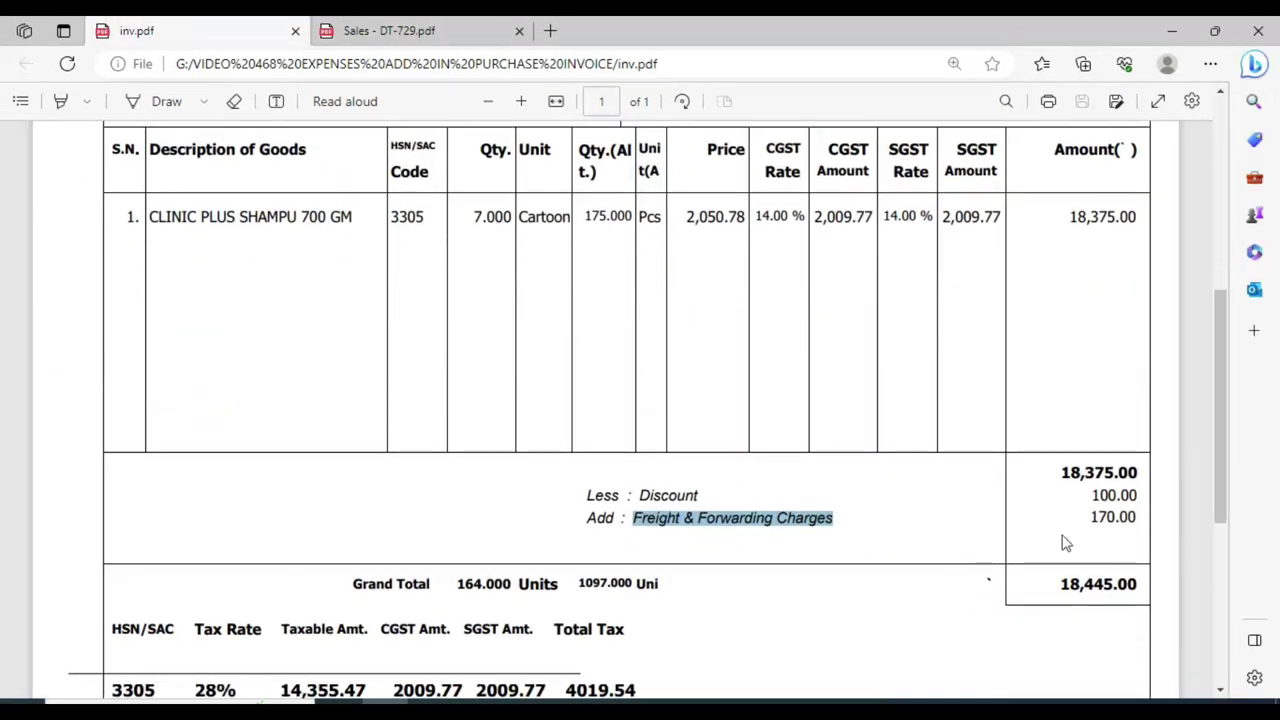
{"action": "scroll", "coordinate": [537, 394], "scroll_direction": "up", "scroll_amount": 2}
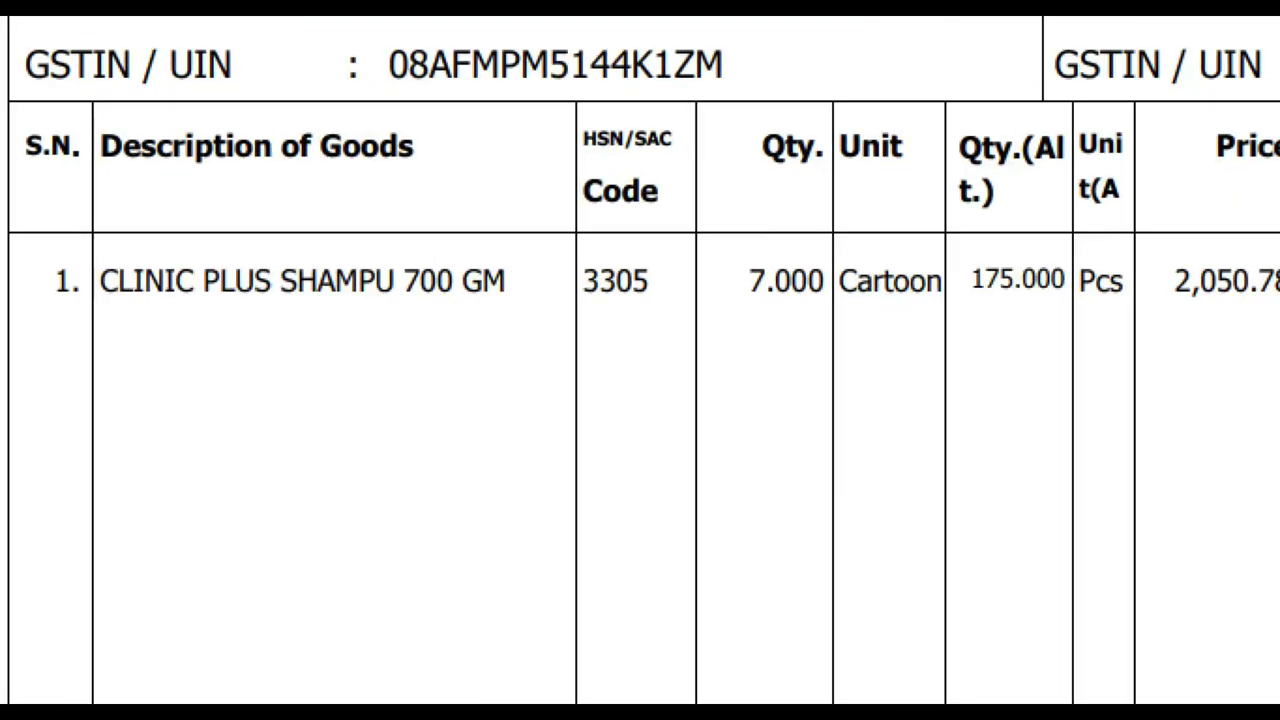
{"action": "mouse_move", "coordinate": [86, 242]}
{"action": "left_mouse_down"}
{"action": "mouse_move", "coordinate": [114, 303]}
{"action": "mouse_move", "coordinate": [594, 337]}
{"action": "mouse_move", "coordinate": [558, 336]}
{"action": "left_mouse_up"}
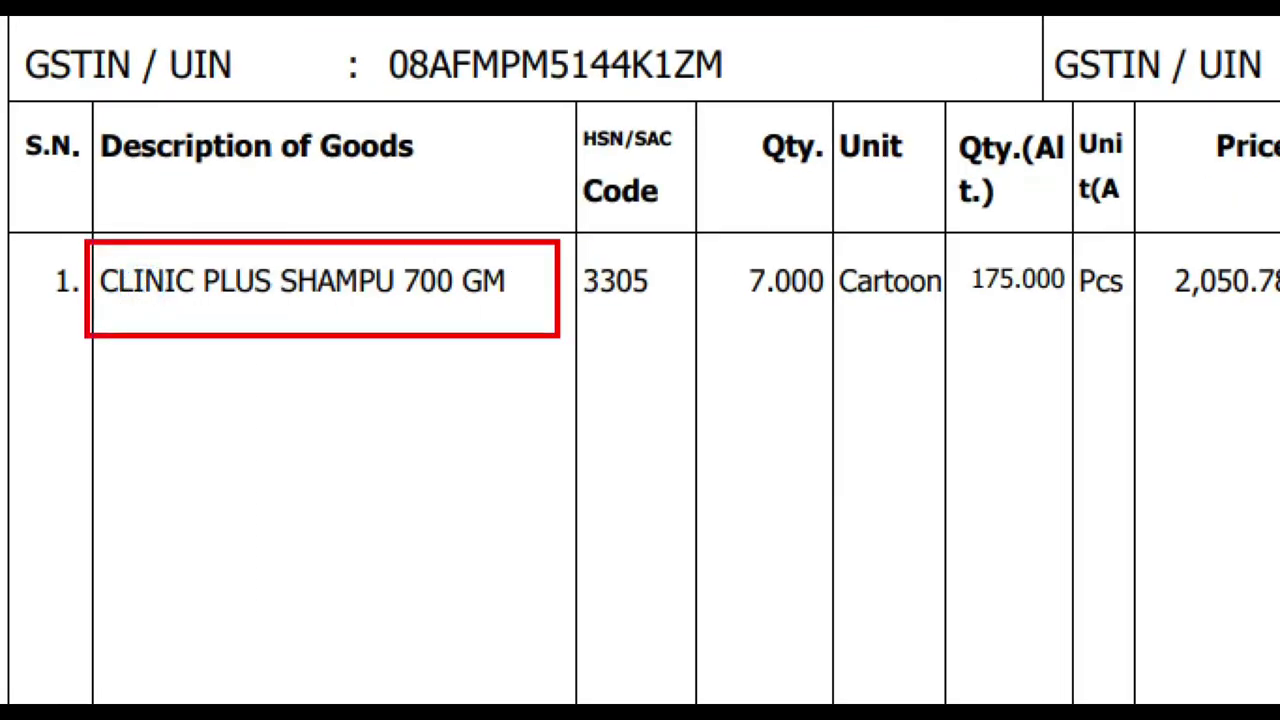
{"action": "left_click_drag", "start_coordinate": [530, 318], "coordinate": [642, 252]}
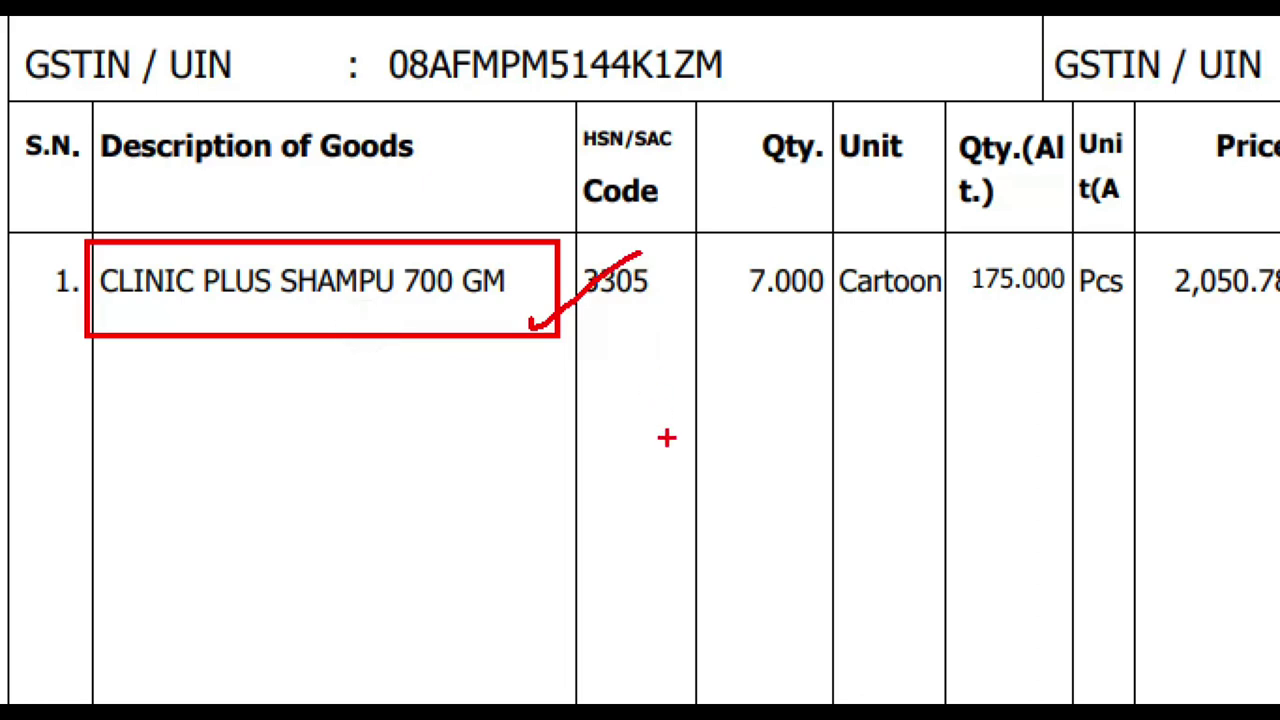
{"action": "scroll", "coordinate": [791, 454], "scroll_direction": "down", "scroll_amount": 1}
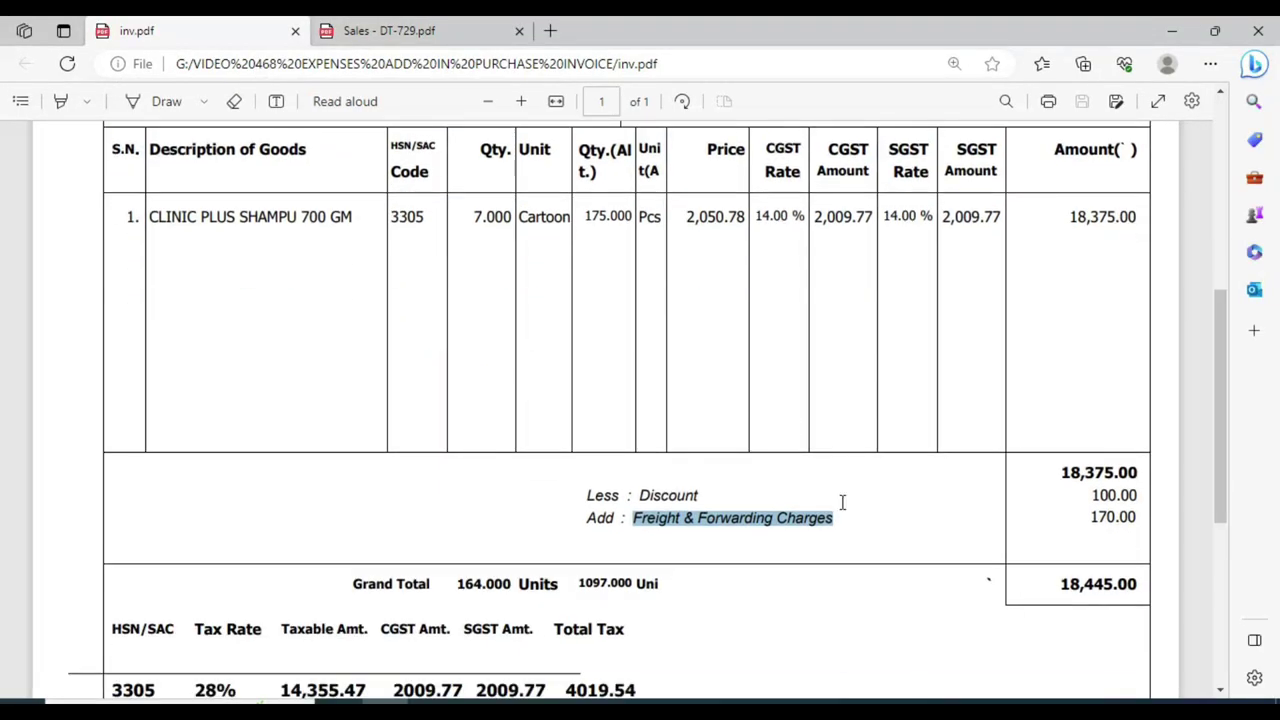
{"action": "left_click", "coordinate": [1060, 530]}
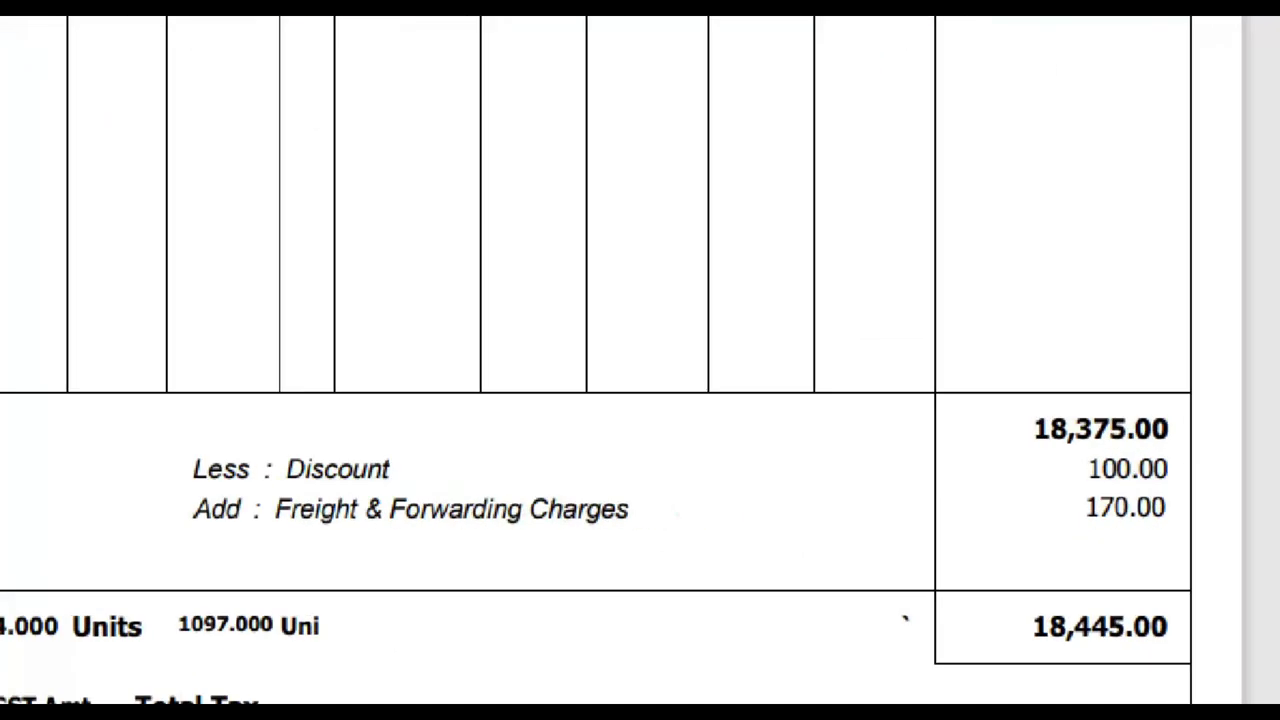
{"action": "left_click_drag", "start_coordinate": [1052, 474], "coordinate": [1097, 517]}
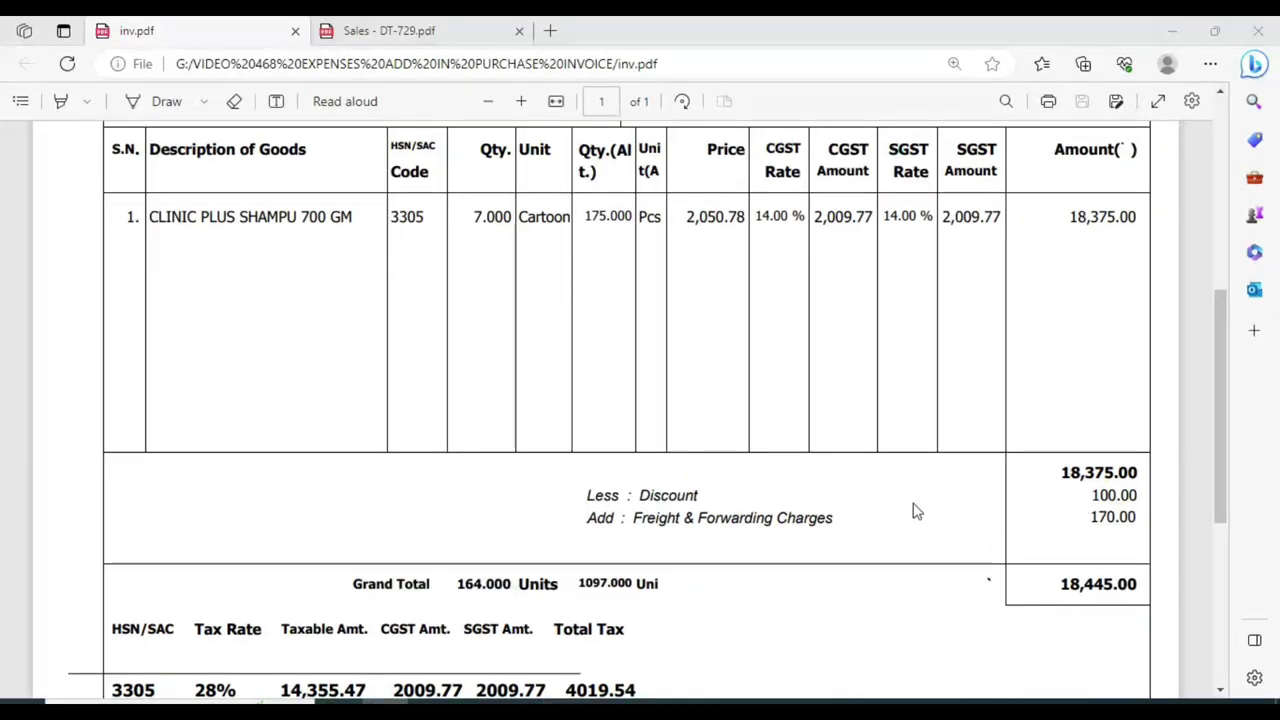
{"action": "key", "text": "ctrl+Tab"}
{"action": "key", "text": "ctrl+Tab"}
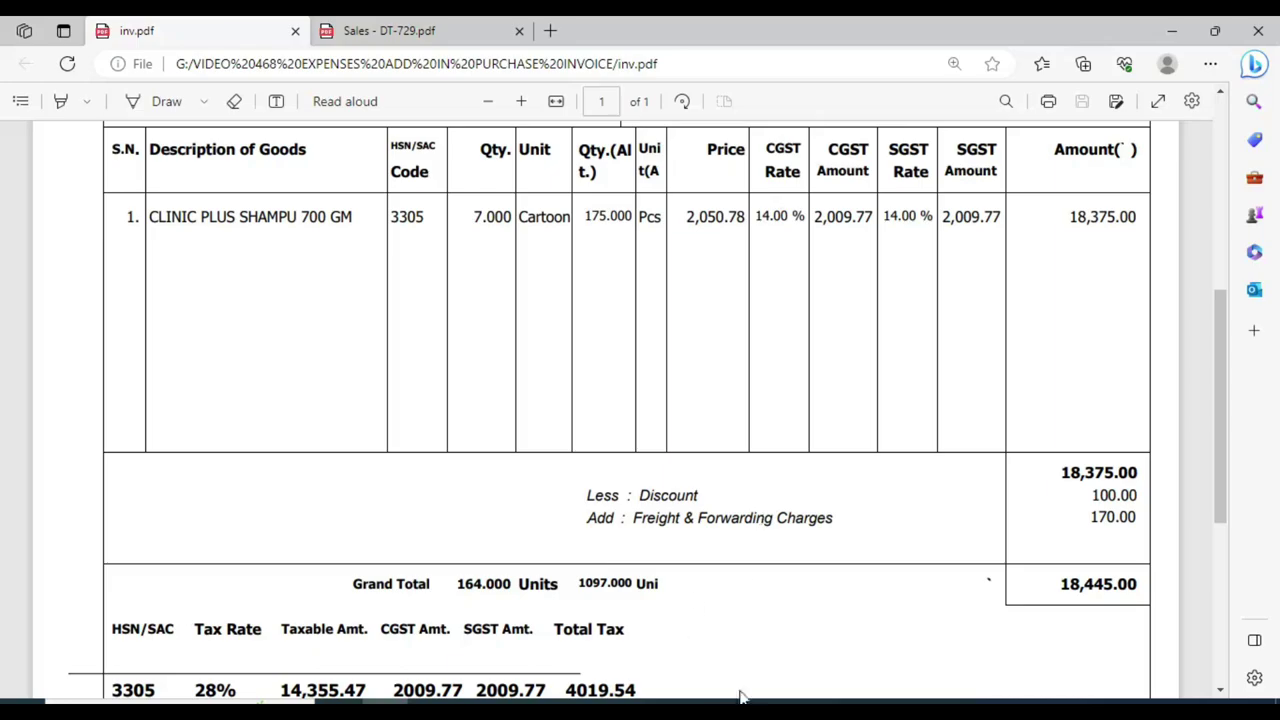
Switch back to TallyPrime, put the Freight & Forwarding Charges ledger under Indirect Expenses with GST applicability Not Applicable, and save it.
{"action": "key", "text": "alt+Tab"}
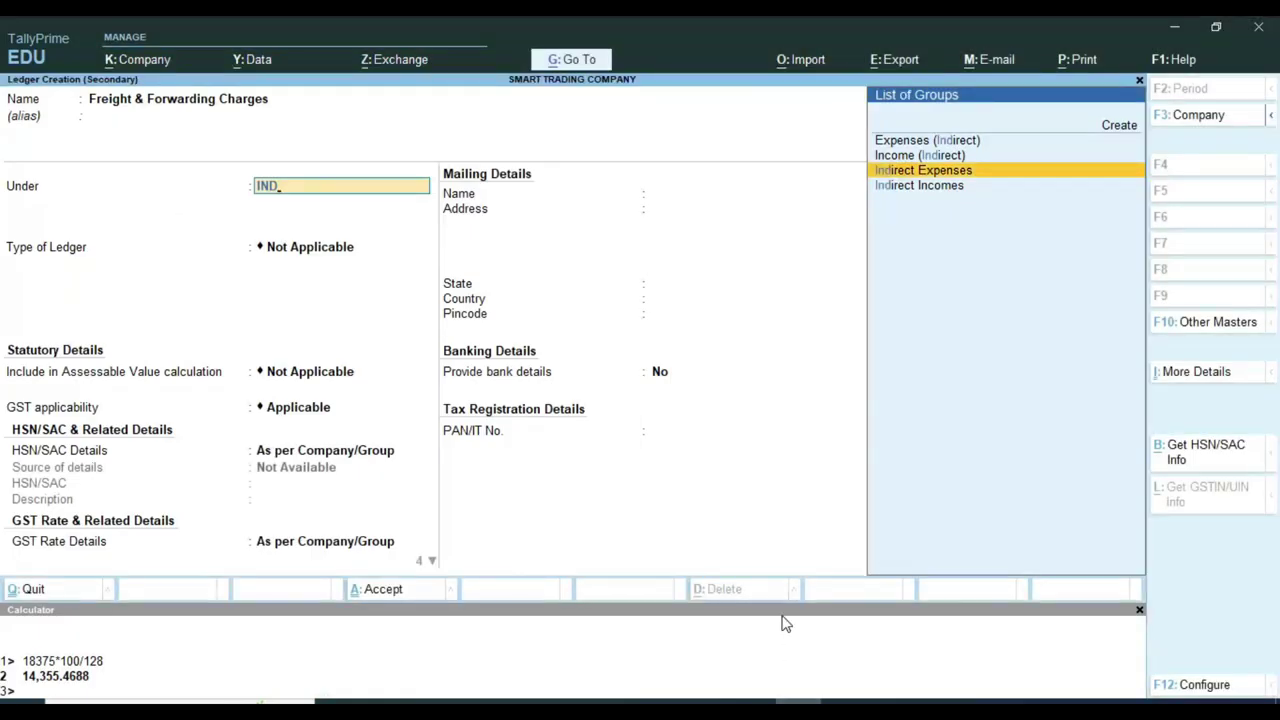
{"action": "key", "text": "Return"}
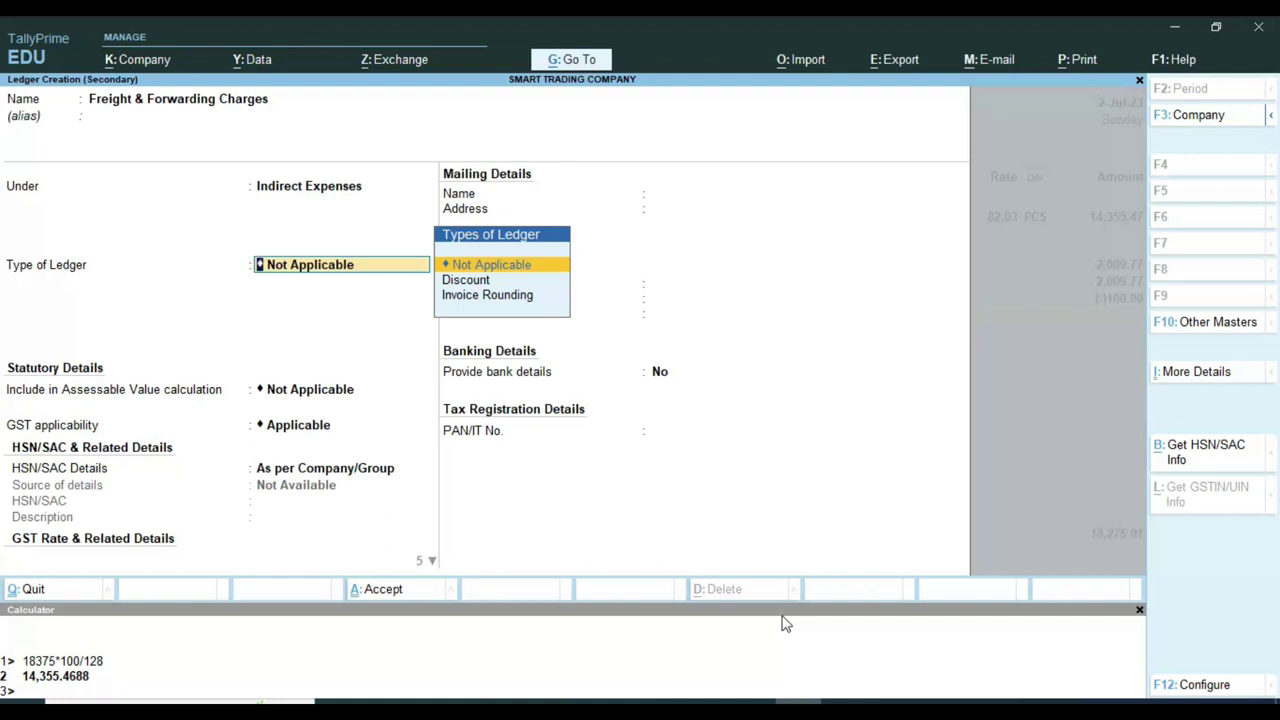
{"action": "key", "text": "Return"}
{"action": "key", "text": "Return"}
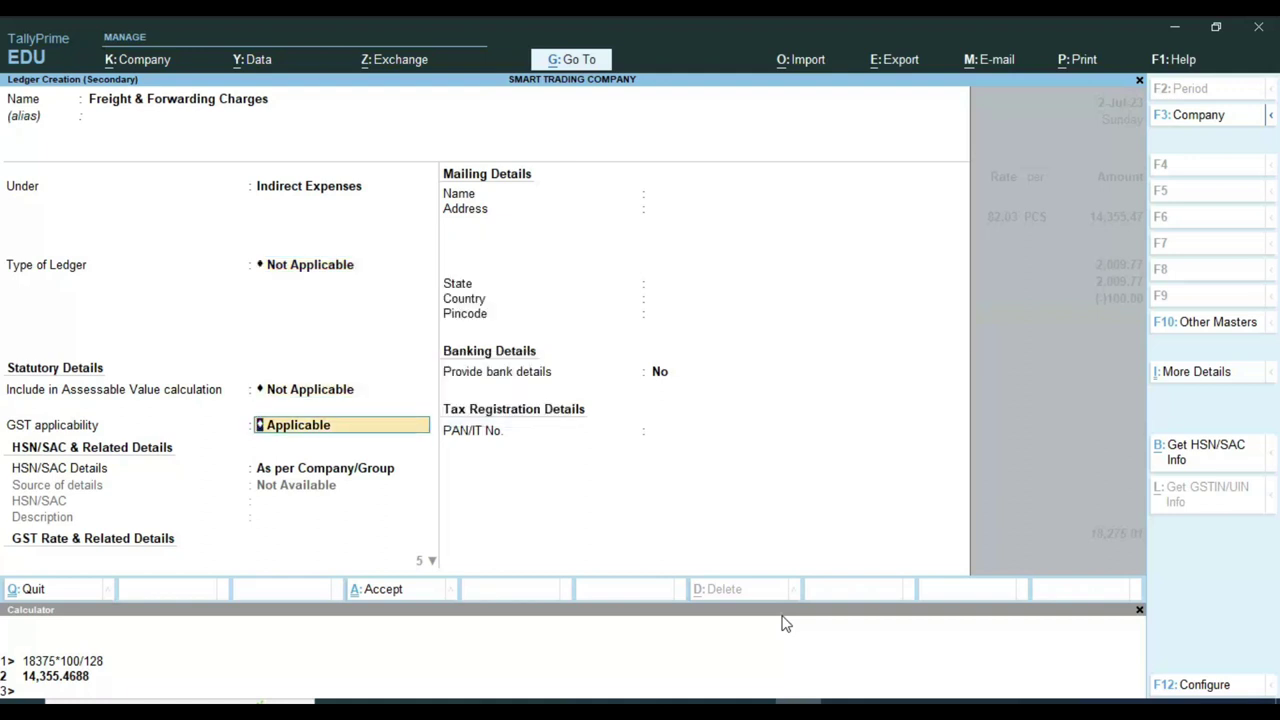
{"action": "key", "text": "BackSpace"}
{"action": "key", "text": "Down"}
{"action": "key", "text": "Return"}
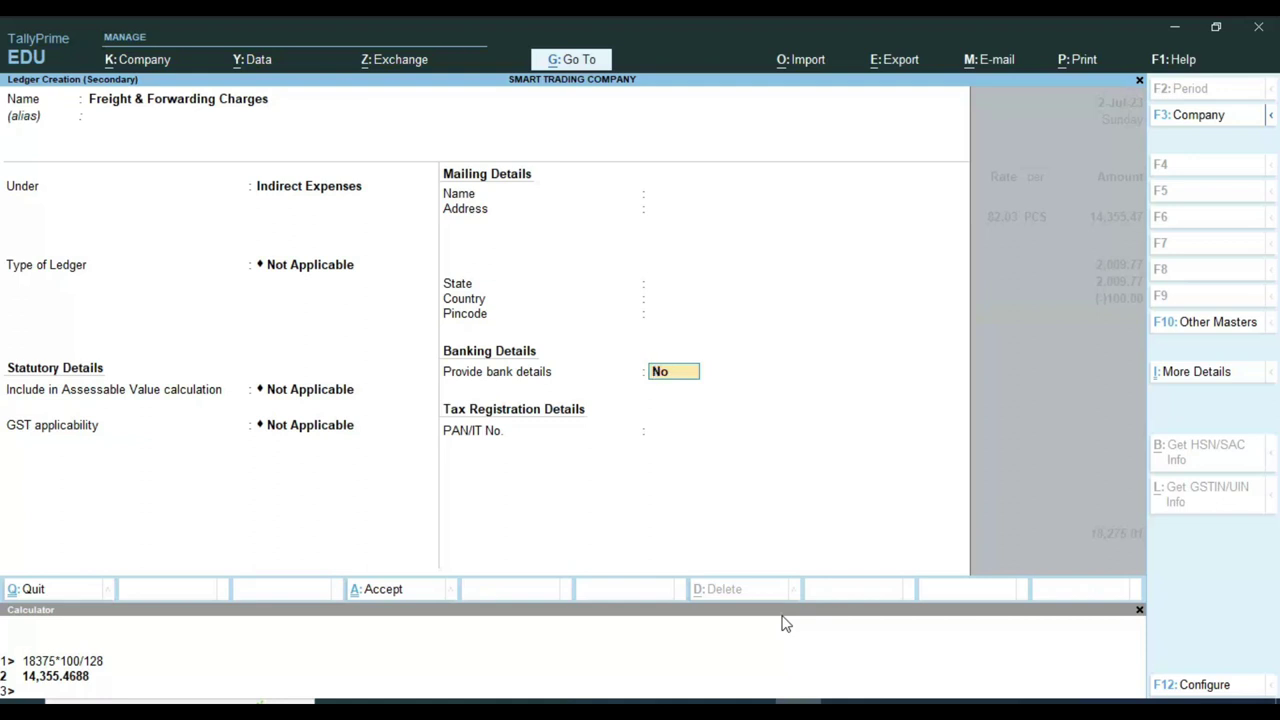
{"action": "key", "text": "Return"}
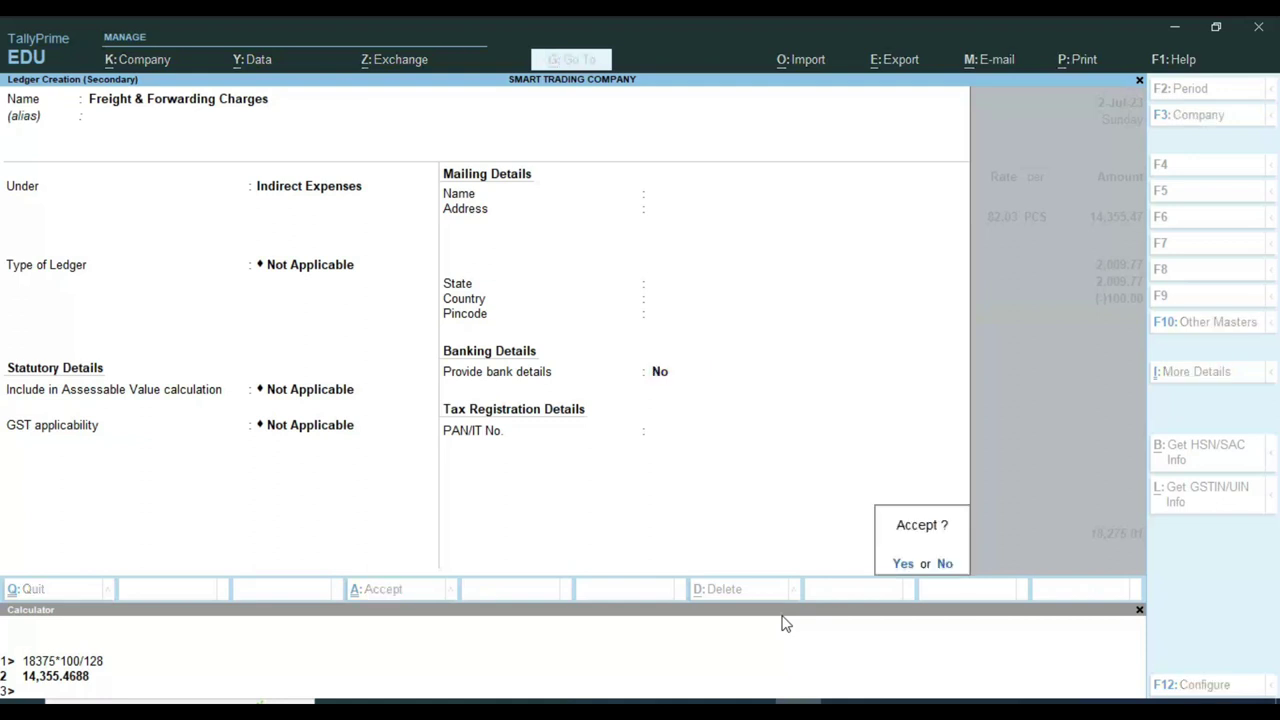
{"action": "key", "text": "Return"}
{"action": "key", "text": "Return"}
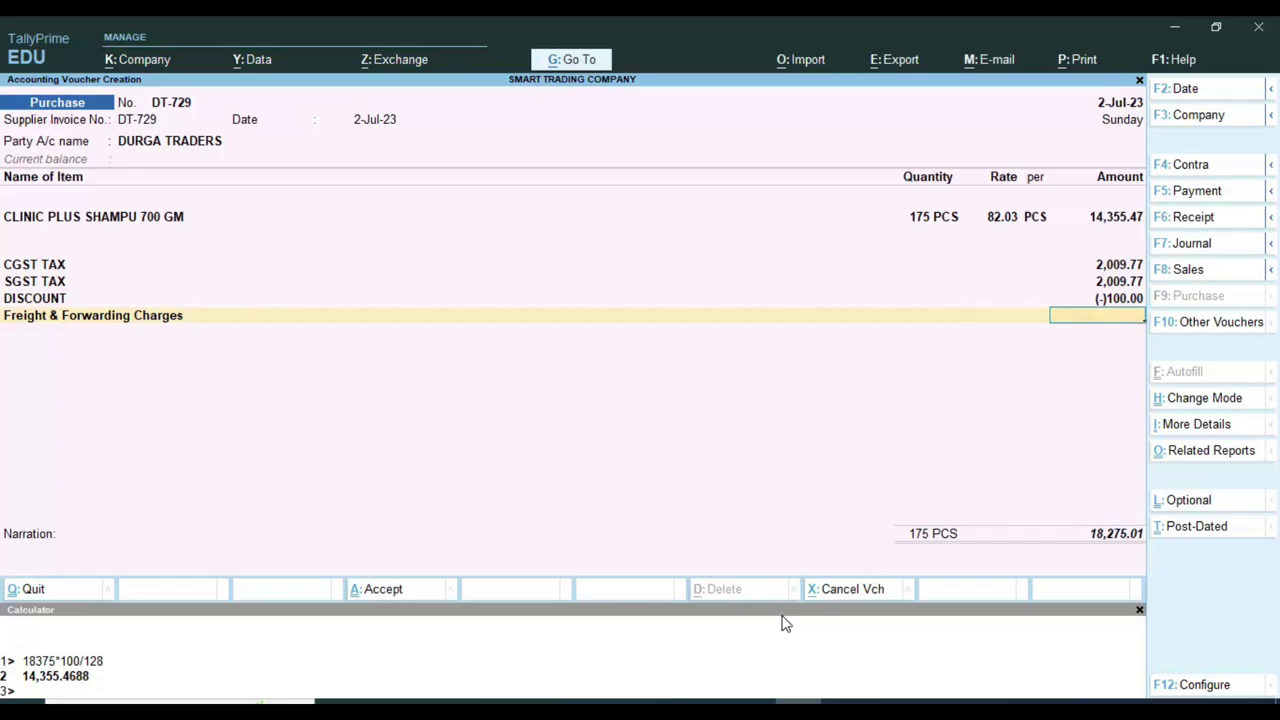
Enter 170 as the amount of the Freight & Forwarding Charges line in the purchase voucher, checking it against the invoice PDF.
{"action": "key", "text": "alt+Tab"}
{"action": "key", "text": "alt+Tab"}
{"action": "type", "text": "170"}
{"action": "key", "text": "Return"}
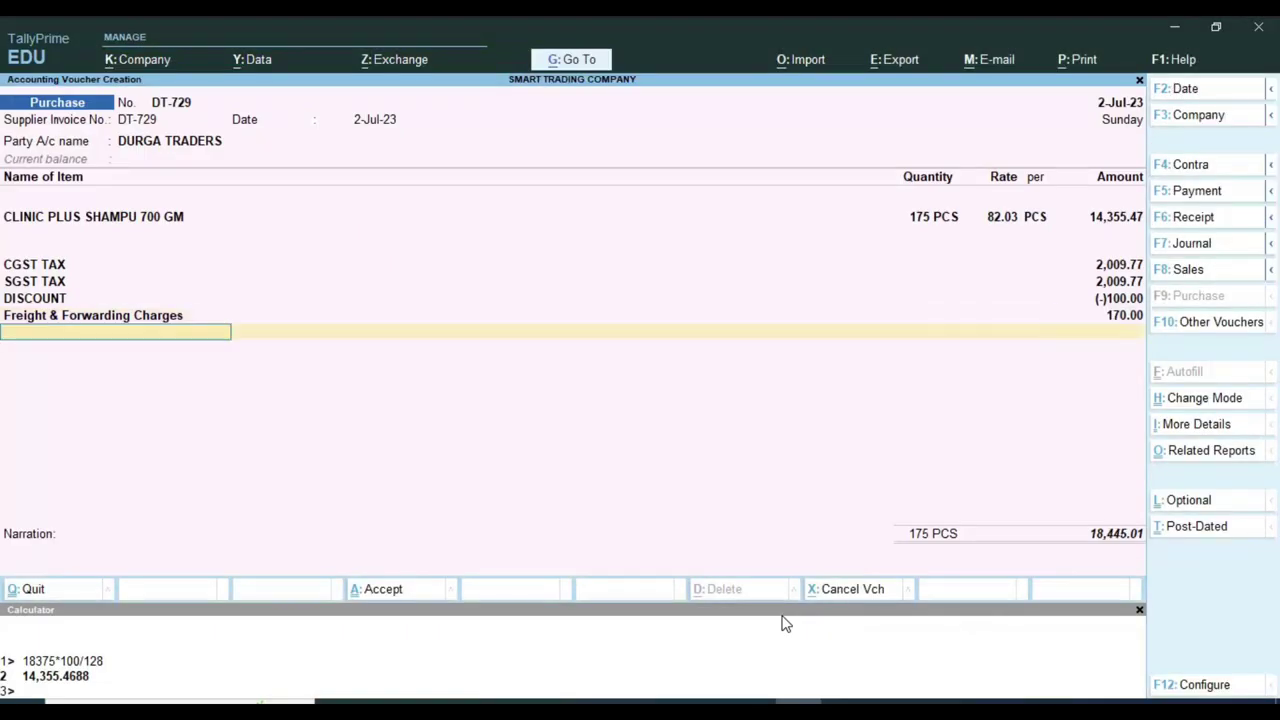
Compare the voucher total with the invoice PDF's grand total and add a ROUNDED OFF/ ON line of -0.01.
{"action": "key", "text": "alt+Tab"}
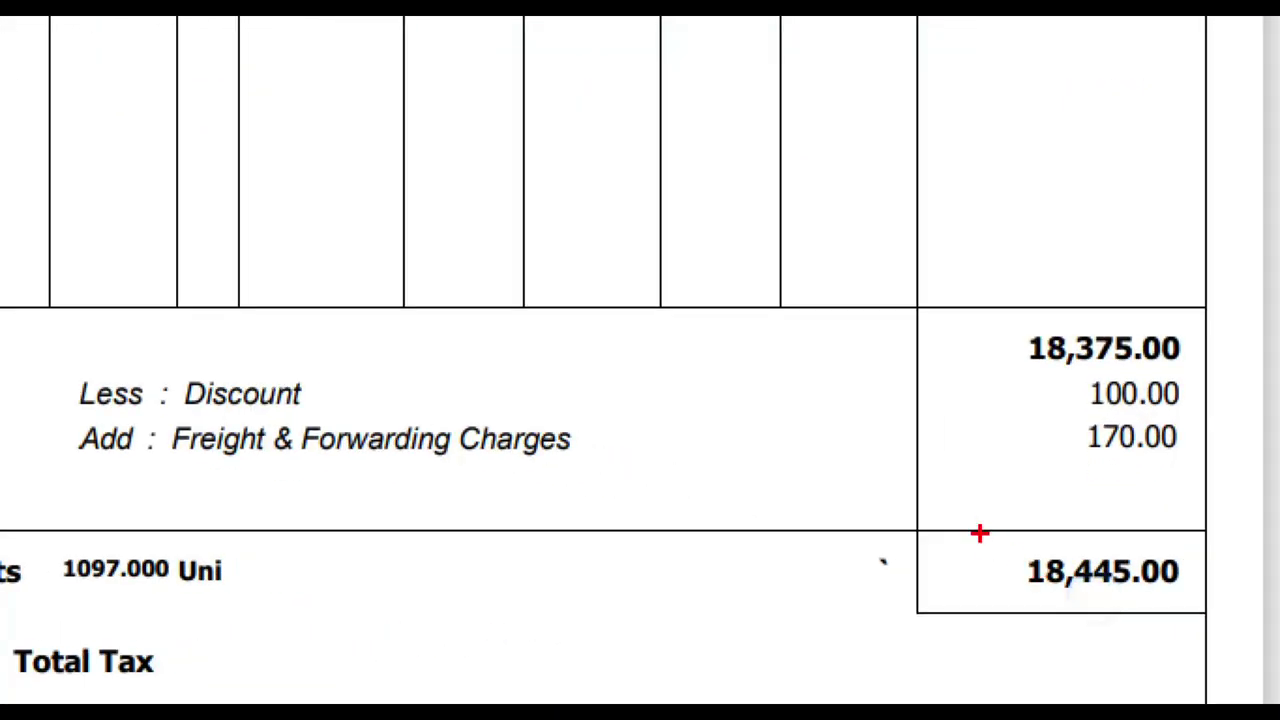
{"action": "left_click_drag", "start_coordinate": [1028, 559], "coordinate": [1120, 600]}
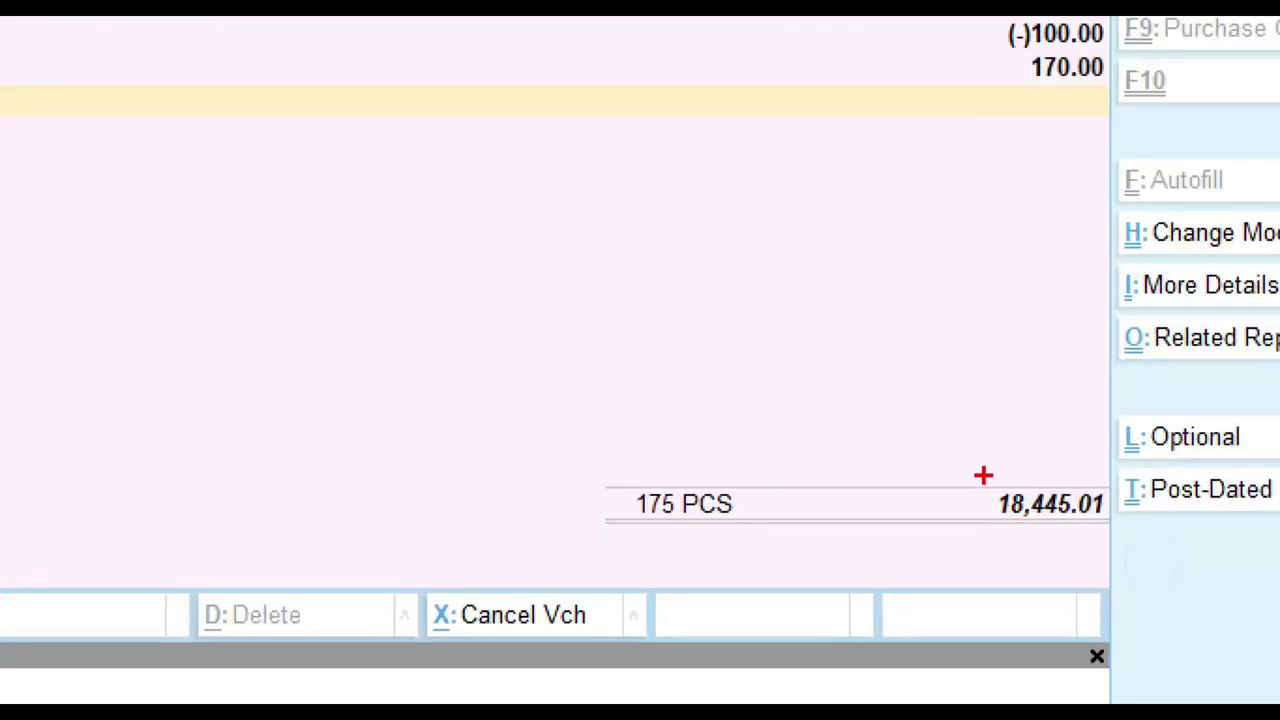
{"action": "left_click_drag", "start_coordinate": [1009, 493], "coordinate": [1110, 540]}
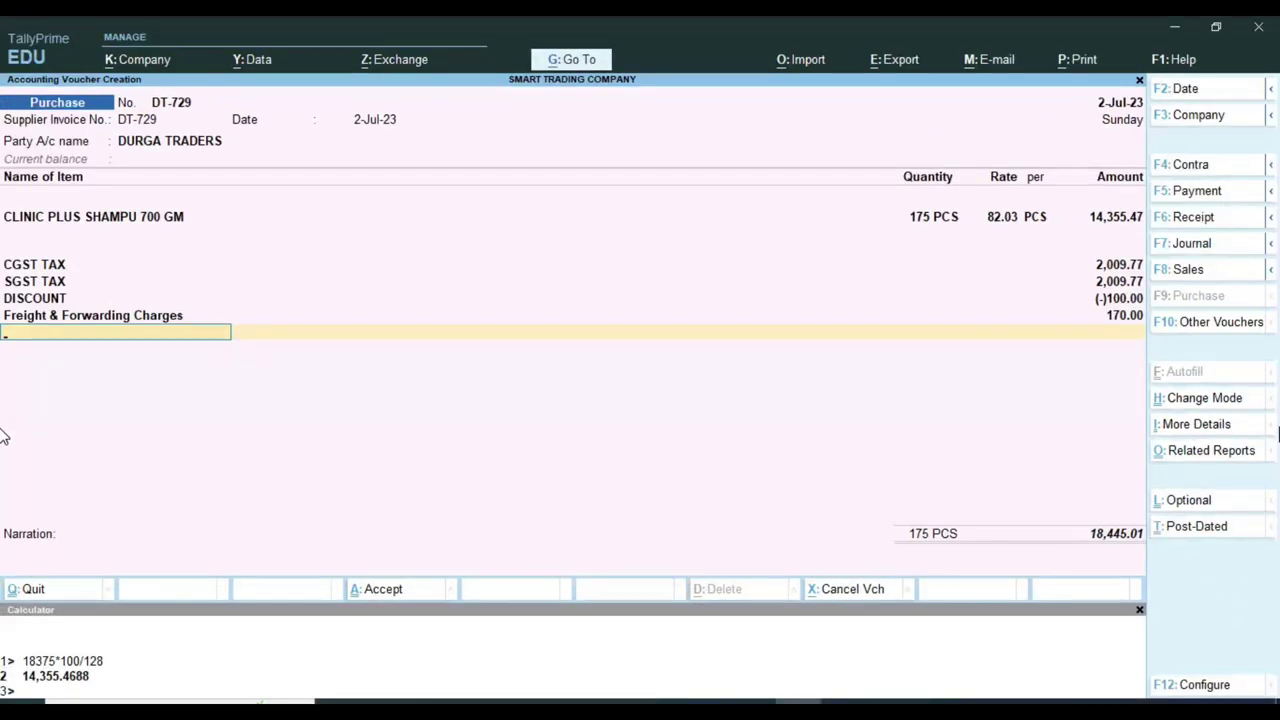
{"action": "type", "text": "R"}
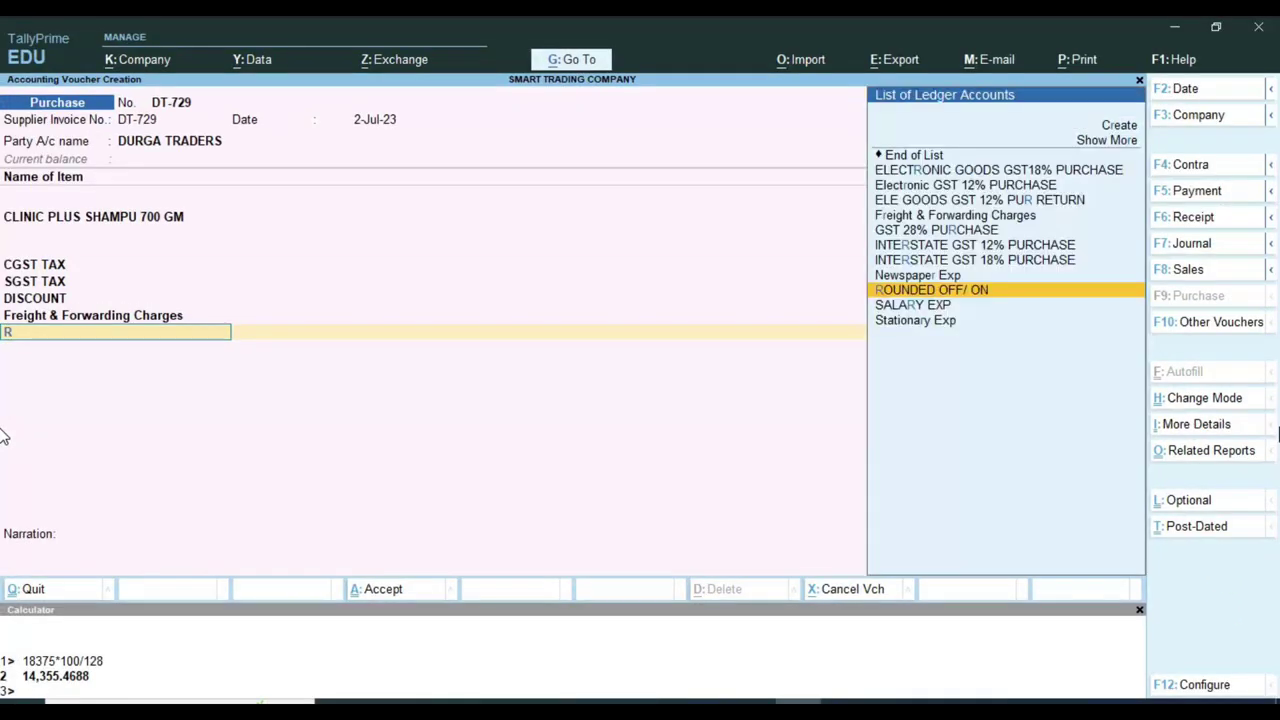
{"action": "key", "text": "Return"}
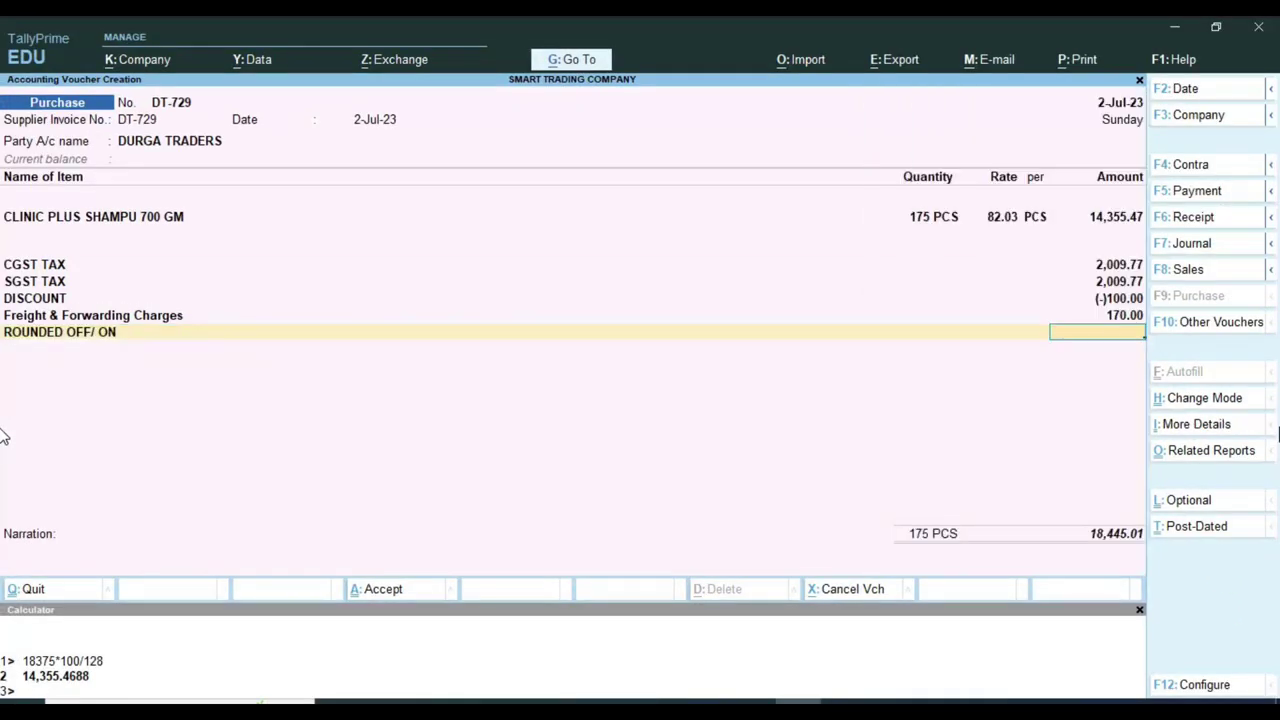
{"action": "type", "text": "-0.01"}
{"action": "key", "text": "Return"}
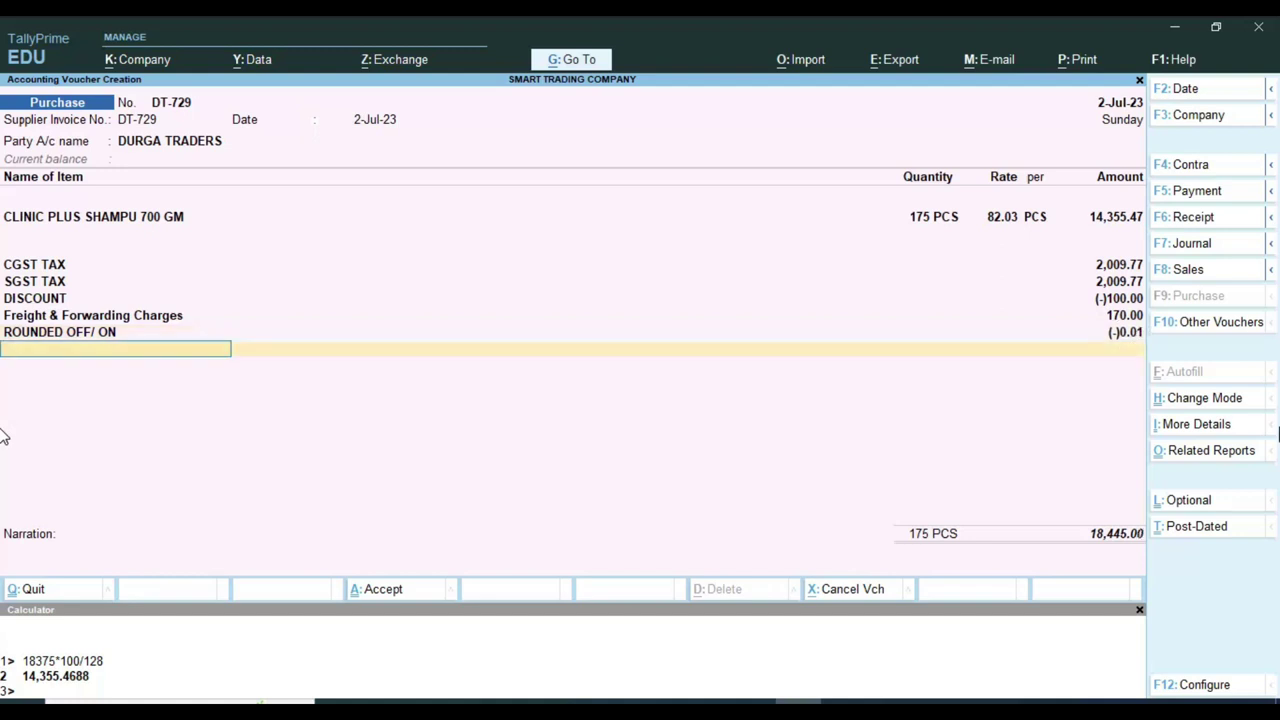
Accept the New Ref bill-wise details for DURGA TRADERS, leave the narration empty, and save the purchase voucher.
{"action": "key", "text": "Return"}
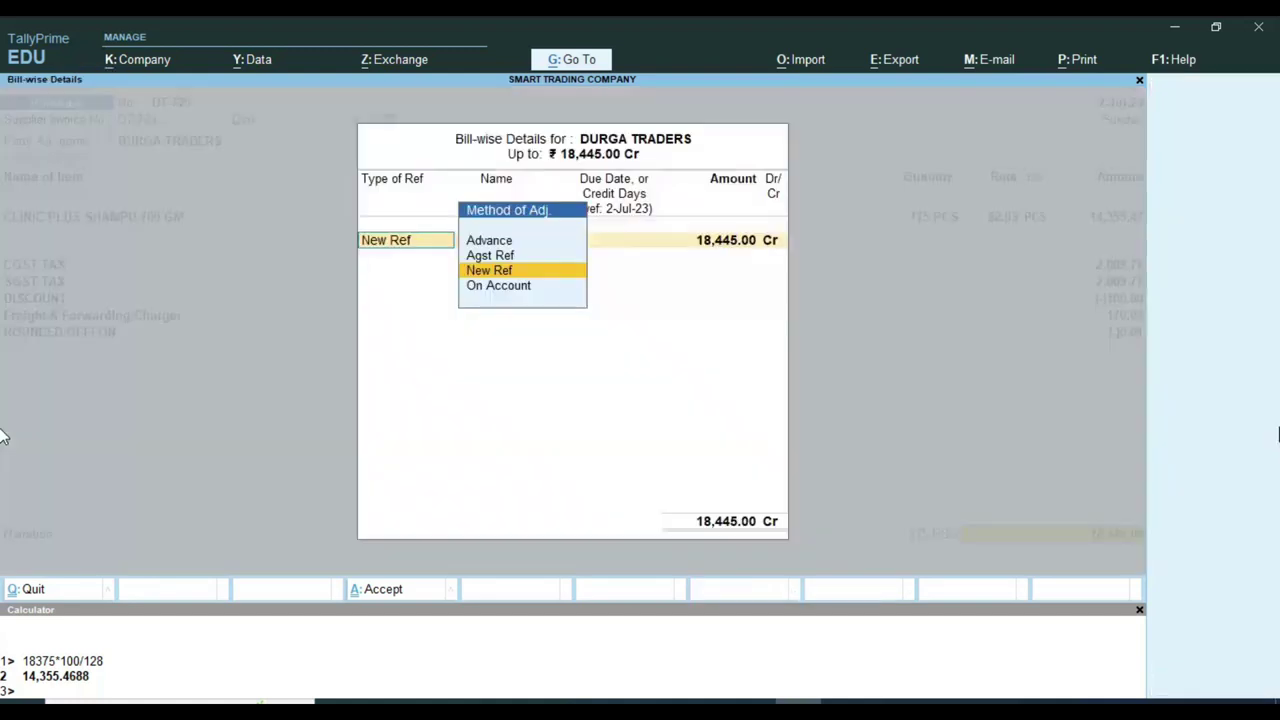
{"action": "key", "text": "Return"}
{"action": "key", "text": "Return"}
{"action": "key", "text": "Return"}
{"action": "key", "text": "Return"}
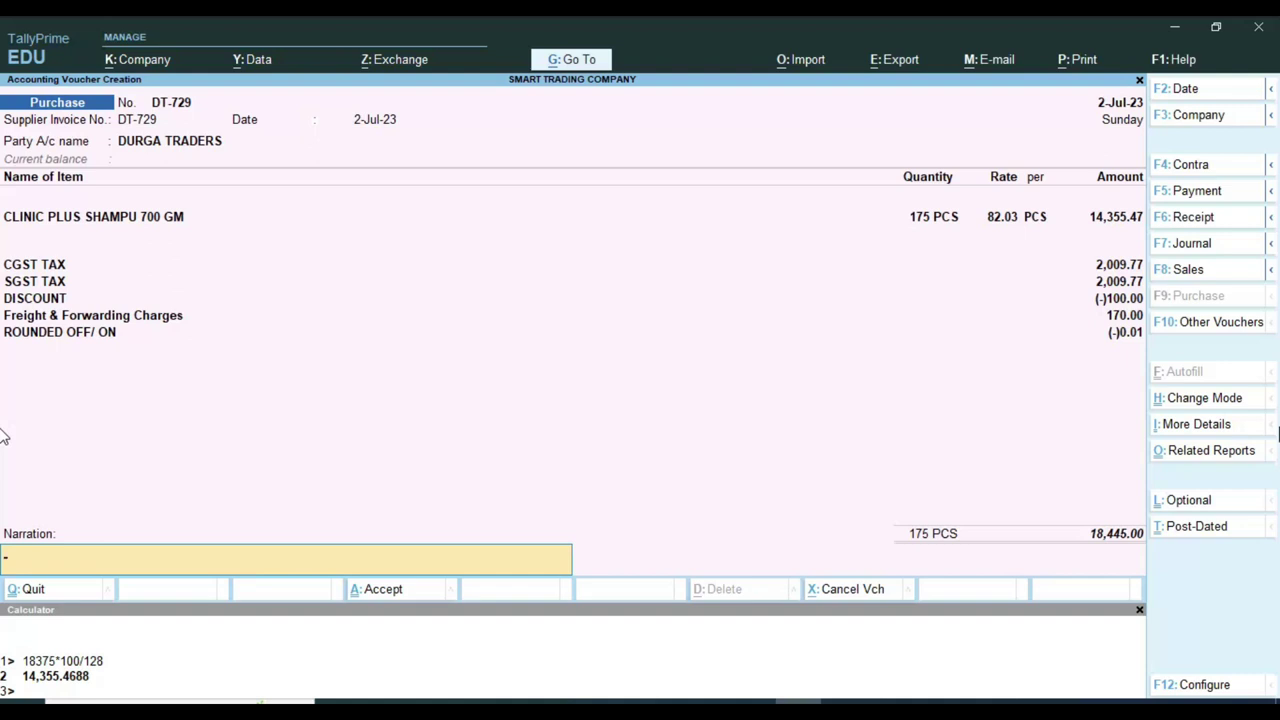
{"action": "key", "text": "Return"}
{"action": "key", "text": "Return"}
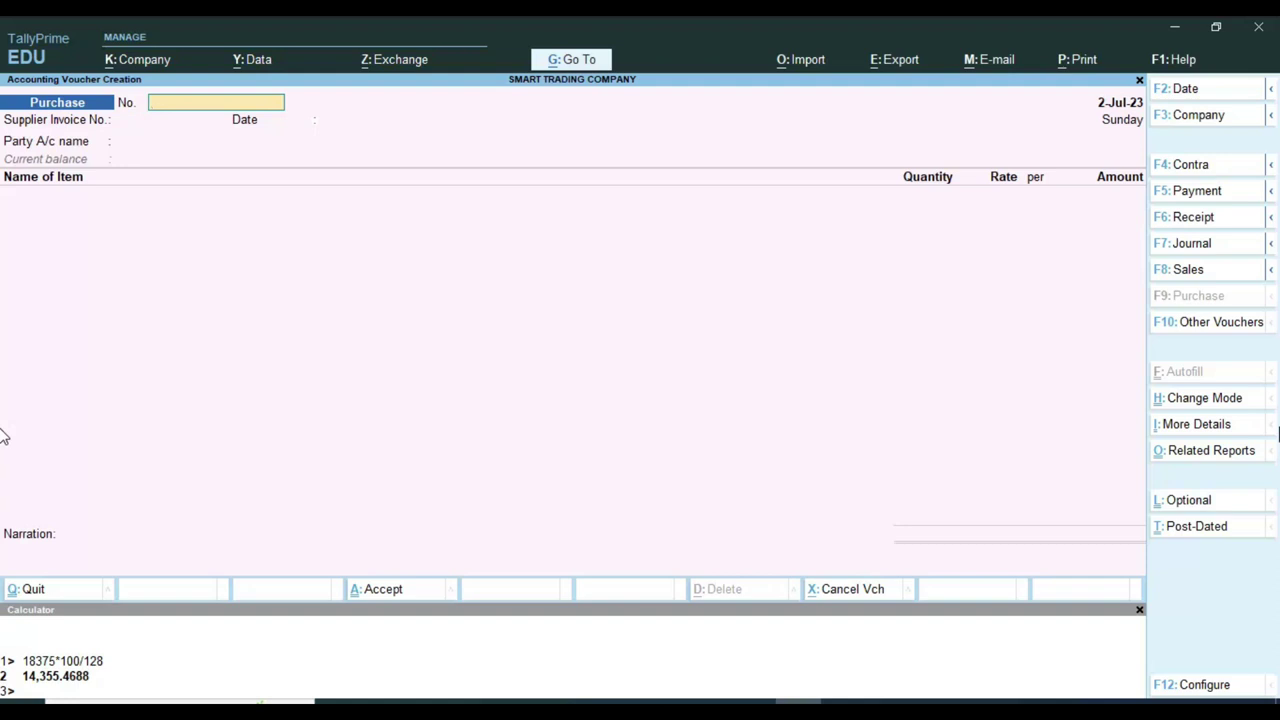
Leave voucher entry and open the company's Profit & Loss A/c report.
{"action": "key", "text": "Escape"}
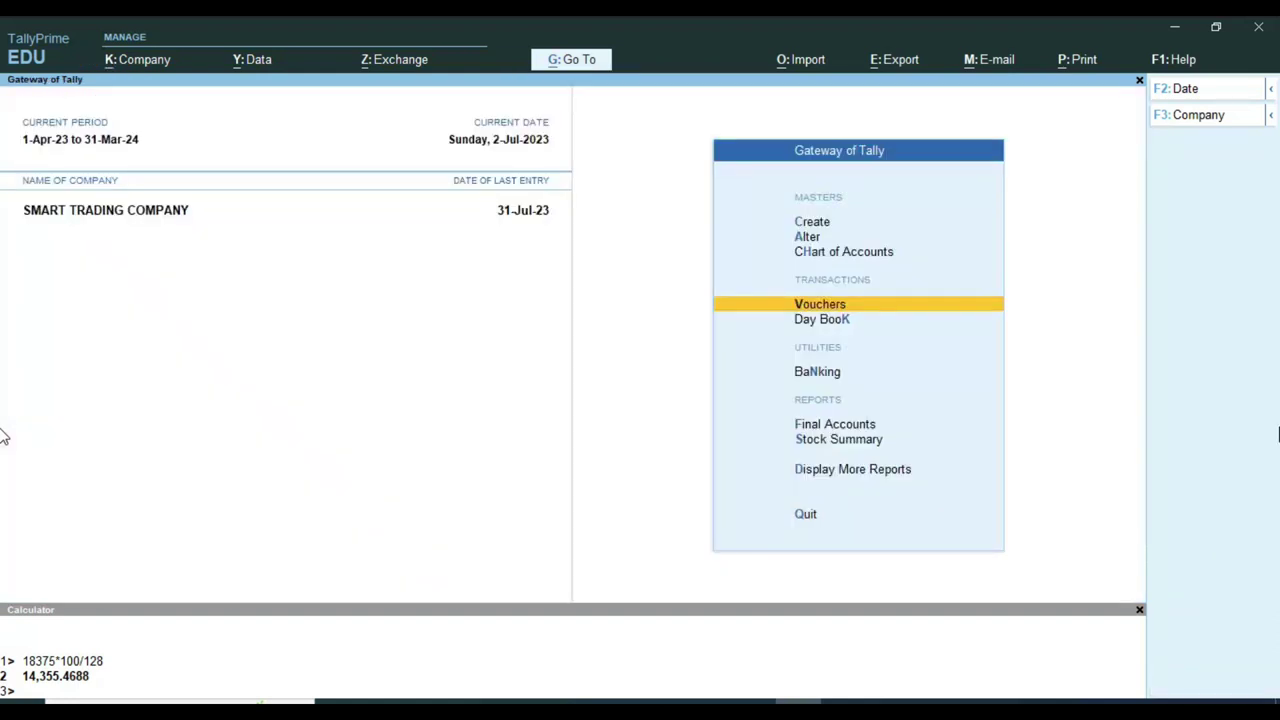
{"action": "key", "text": "Down"}
{"action": "key", "text": "Down"}
{"action": "key", "text": "Down"}
{"action": "key", "text": "Return"}
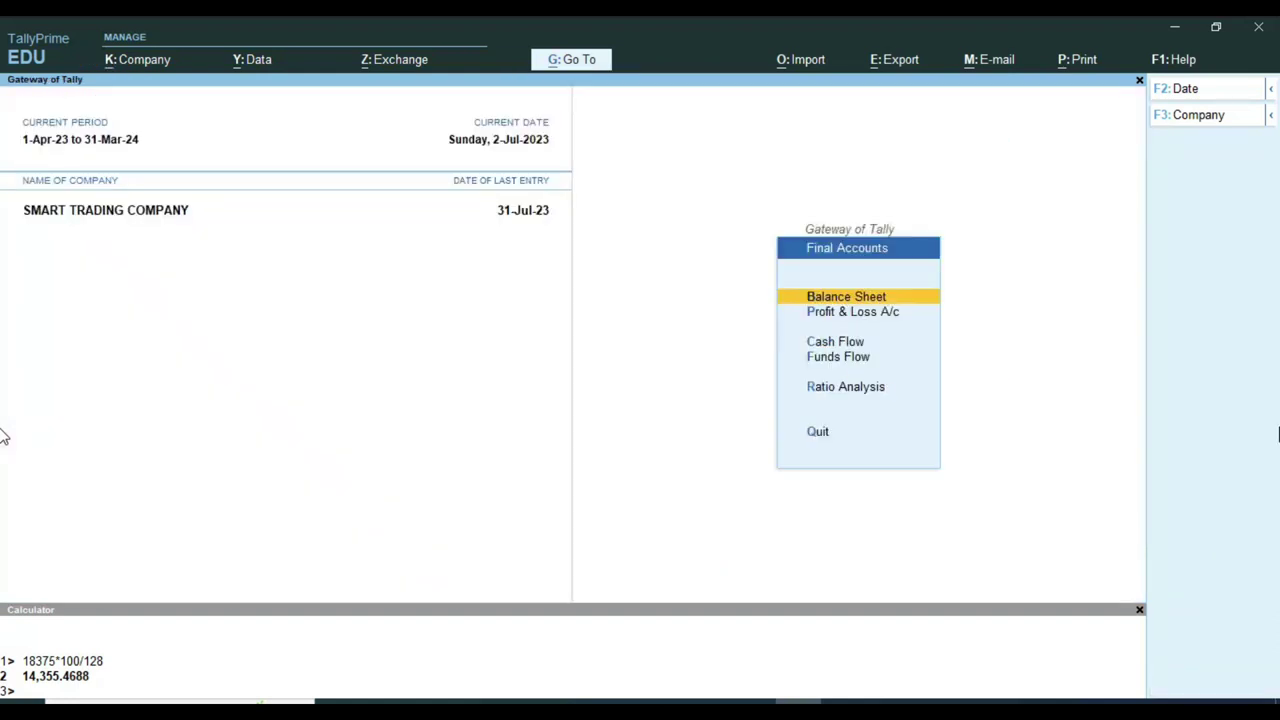
{"action": "key", "text": "Down"}
{"action": "key", "text": "Escape"}
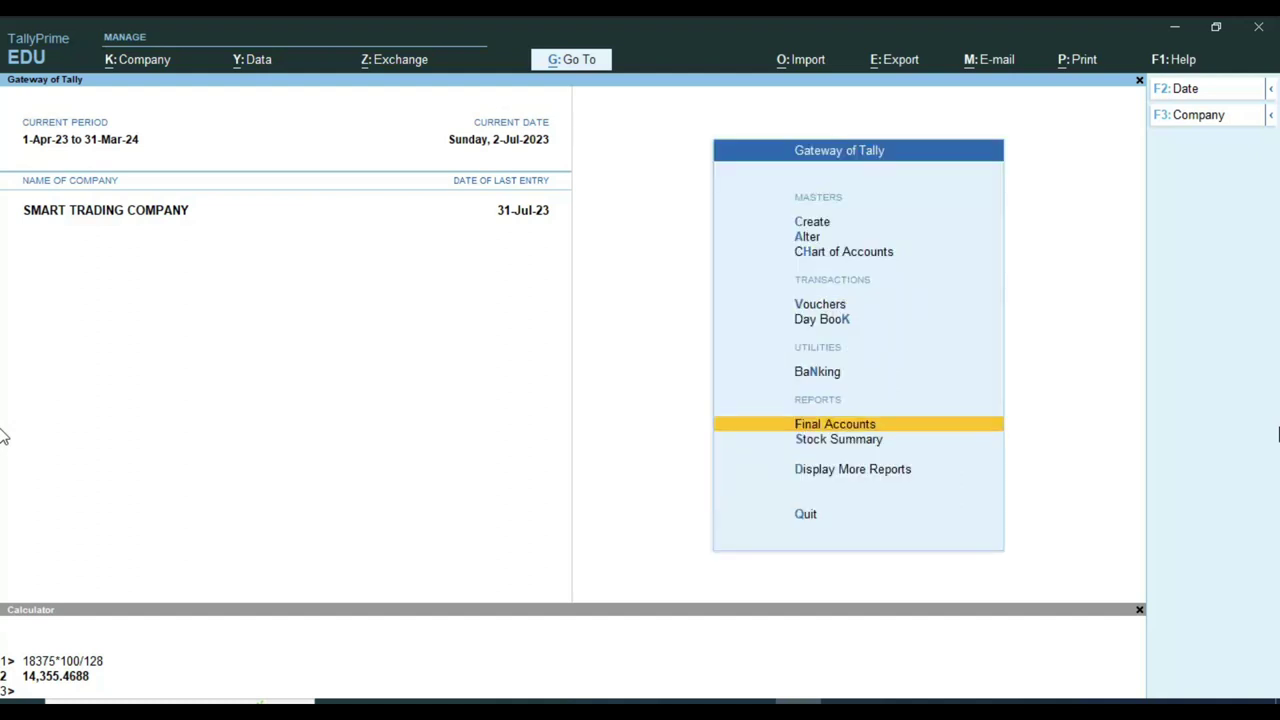
{"action": "key", "text": "Return"}
{"action": "key", "text": "Down"}
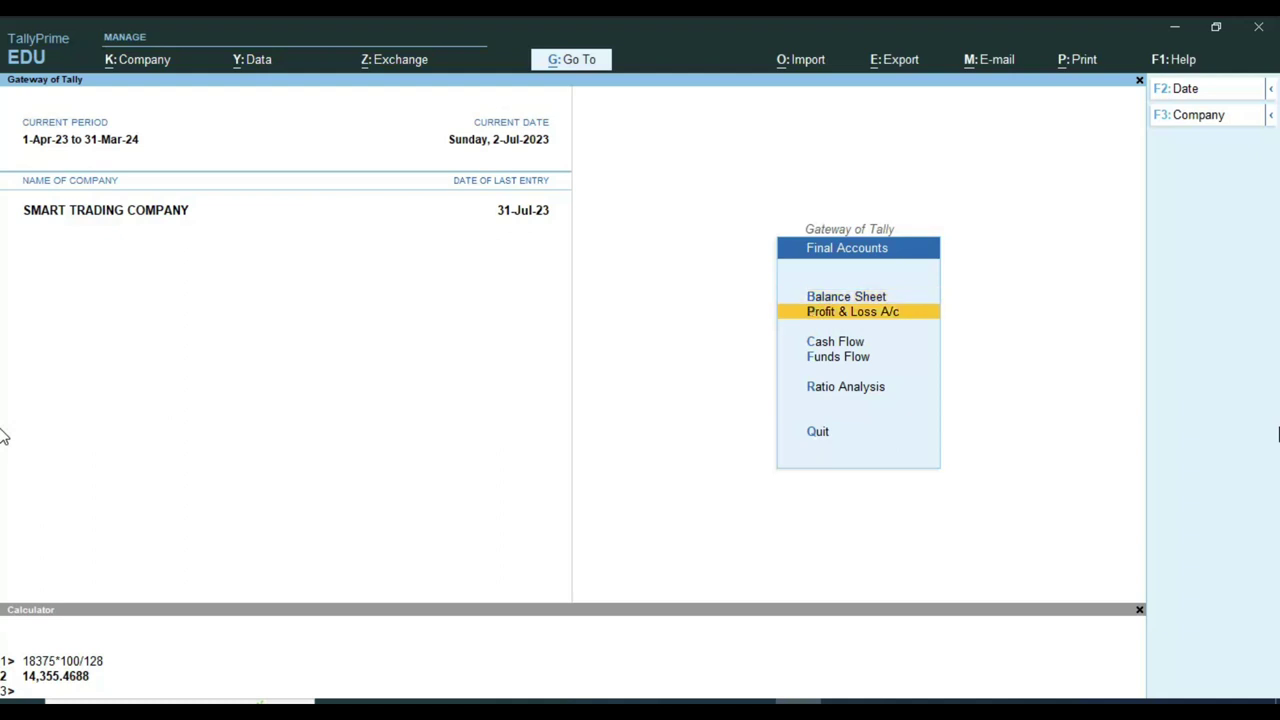
{"action": "key", "text": "Return"}
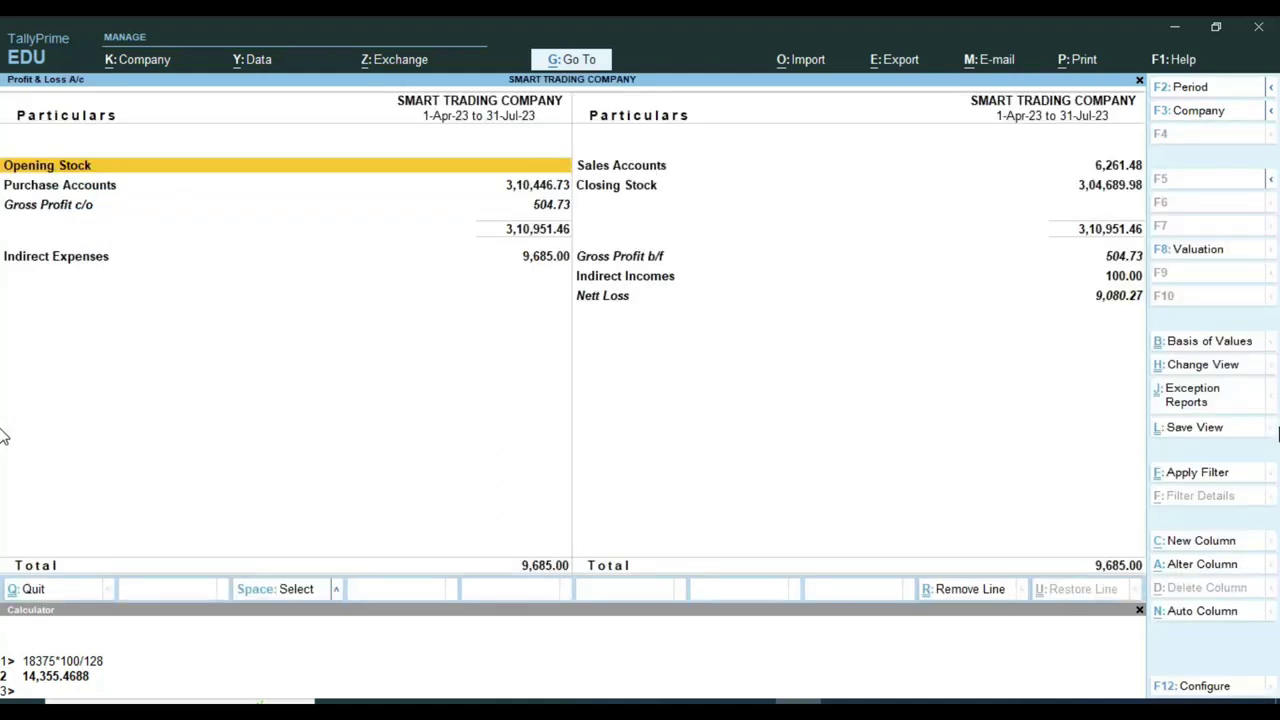
Expand the Profit & Loss A/c to its detailed view and highlight Freight & Forwarding Charges under Indirect Expenses.
{"action": "key", "text": "alt+F5"}
{"action": "key", "text": "Down"}
{"action": "key", "text": "Down"}
{"action": "key", "text": "Down"}
{"action": "key", "text": "Down"}
{"action": "key", "text": "Down"}
{"action": "key", "text": "Down"}
{"action": "key", "text": "Down"}
{"action": "key", "text": "Down"}
{"action": "key", "text": "Down"}
{"action": "key", "text": "Down"}
{"action": "key", "text": "Down"}
{"action": "key", "text": "Down"}
{"action": "key", "text": "Down"}
{"action": "key", "text": "Down"}
{"action": "key", "text": "Down"}
{"action": "key", "text": "Down"}
{"action": "key", "text": "Down"}
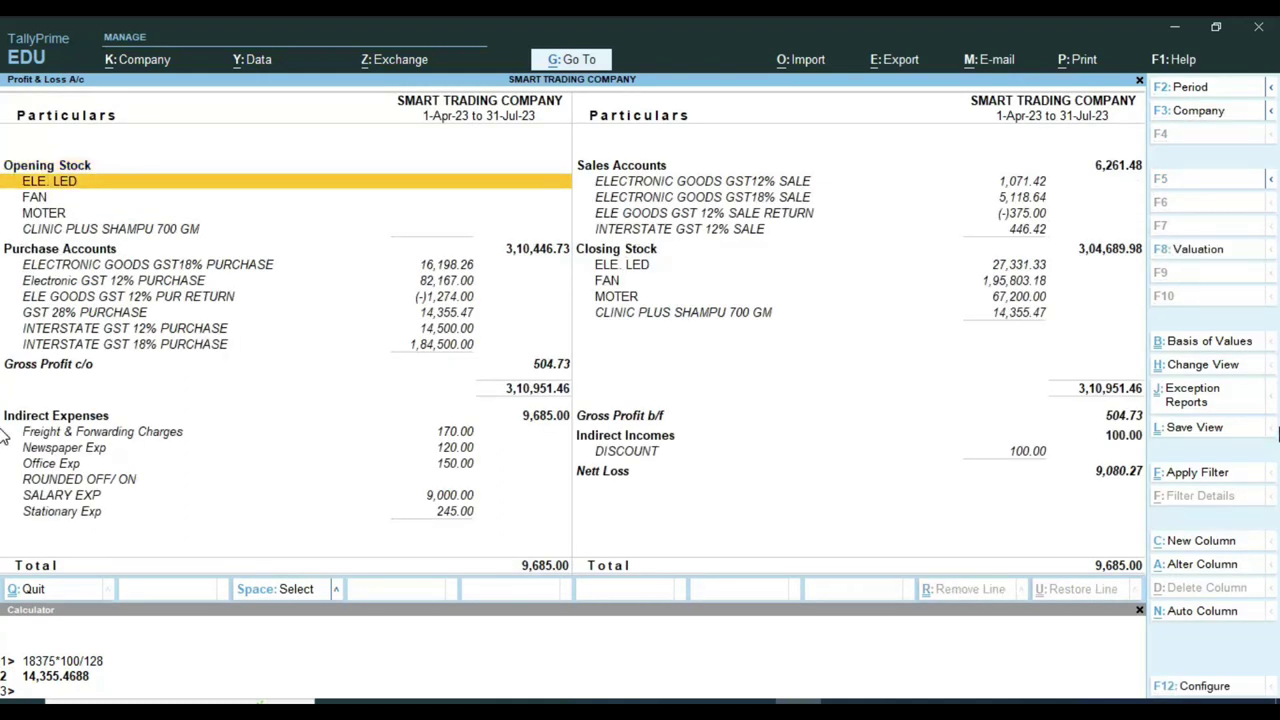
{"action": "key", "text": "Up"}
{"action": "key", "text": "Up"}
{"action": "key", "text": "Up"}
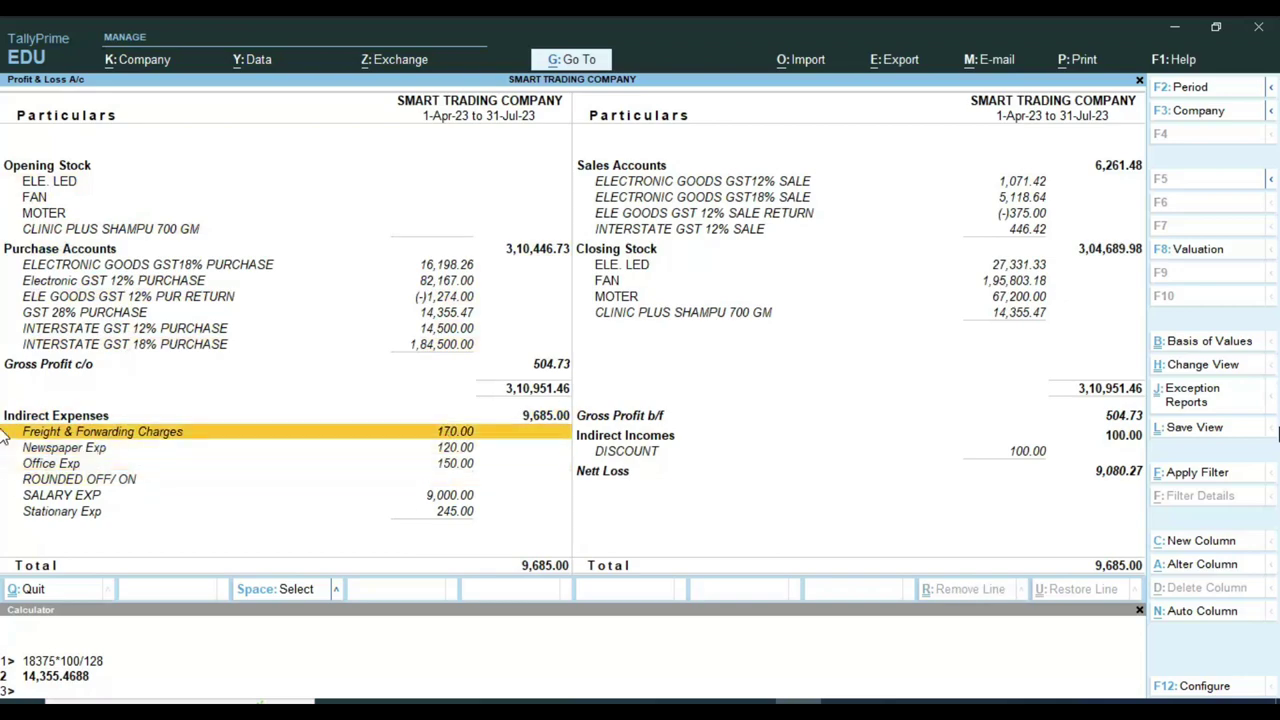
Examine the DISCOUNT entry under Indirect Incomes, then close the report and return to the Gateway of Tally.
{"action": "key", "text": "ctrl"}
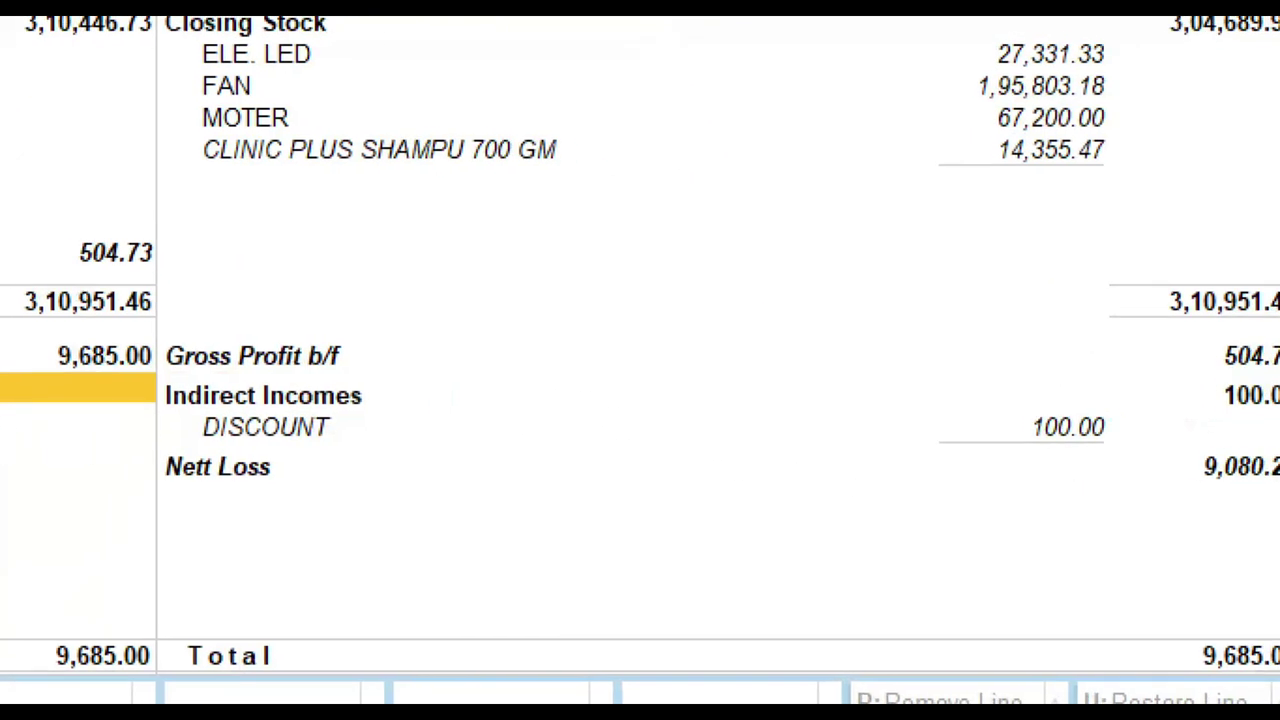
{"action": "left_click_drag", "start_coordinate": [175, 389], "coordinate": [1135, 460]}
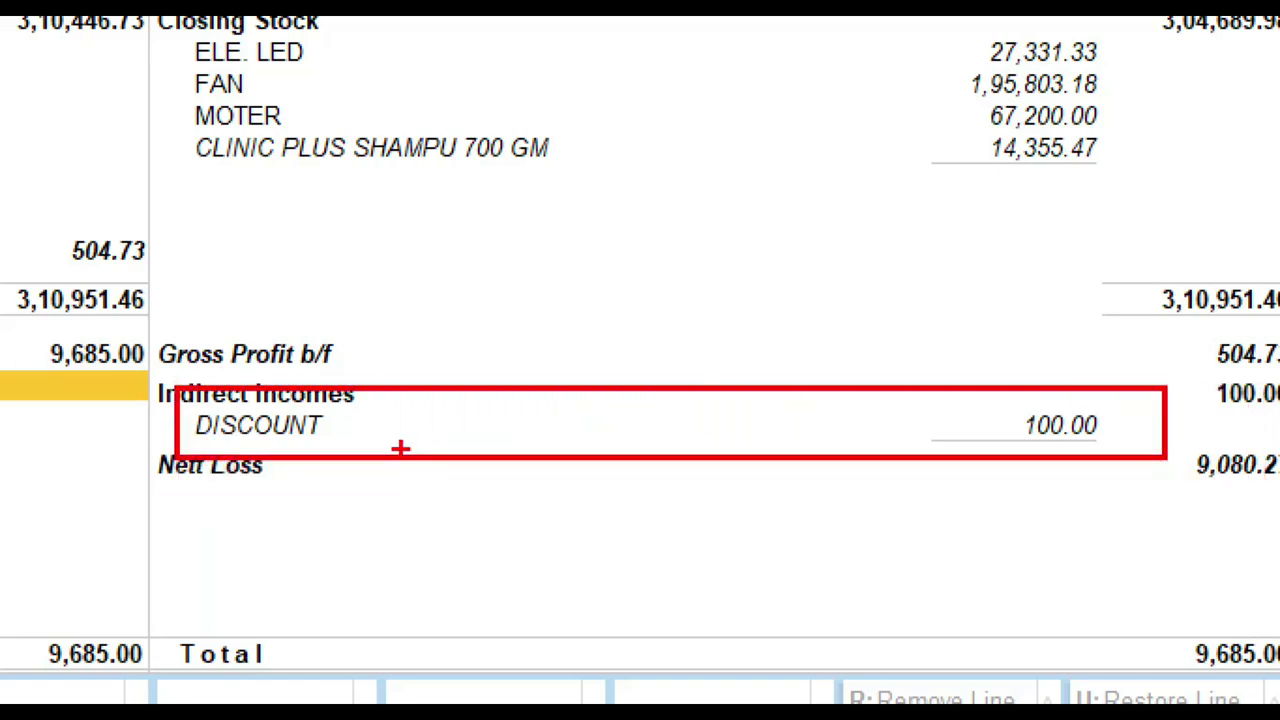
{"action": "key", "text": "ctrl+z"}
{"action": "left_click_drag", "start_coordinate": [335, 396], "coordinate": [474, 337]}
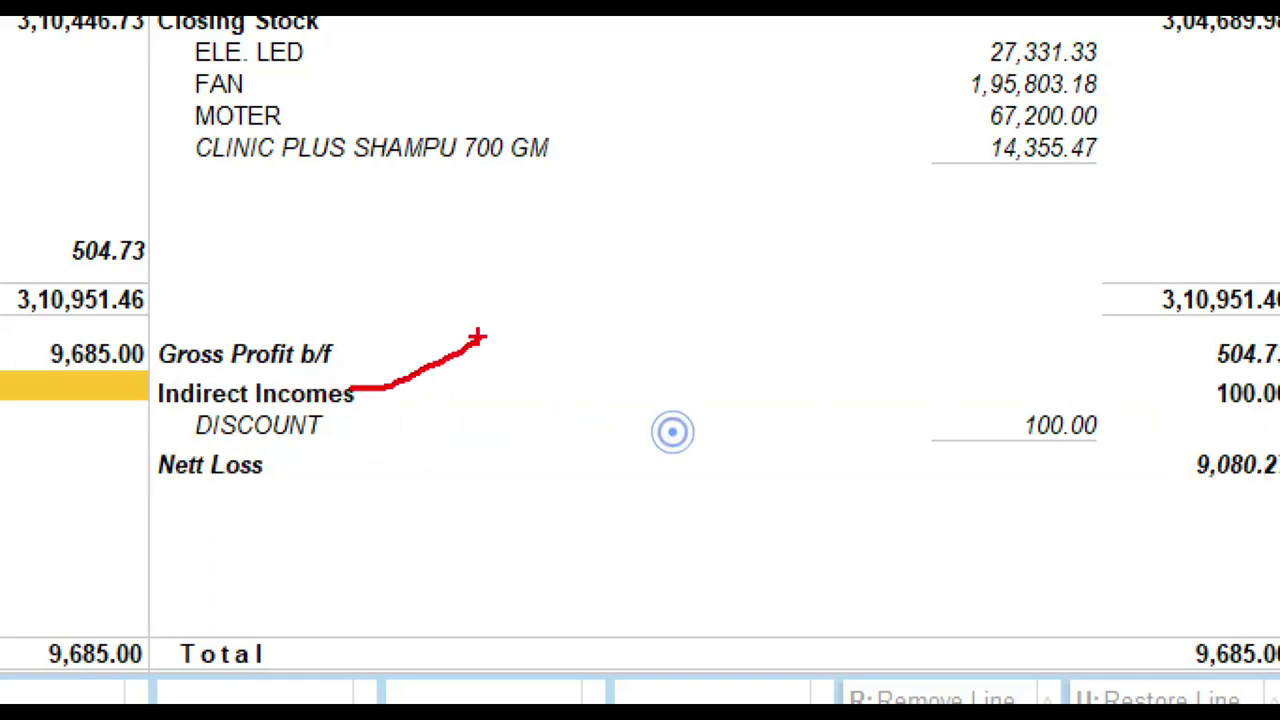
{"action": "key", "text": "Escape"}
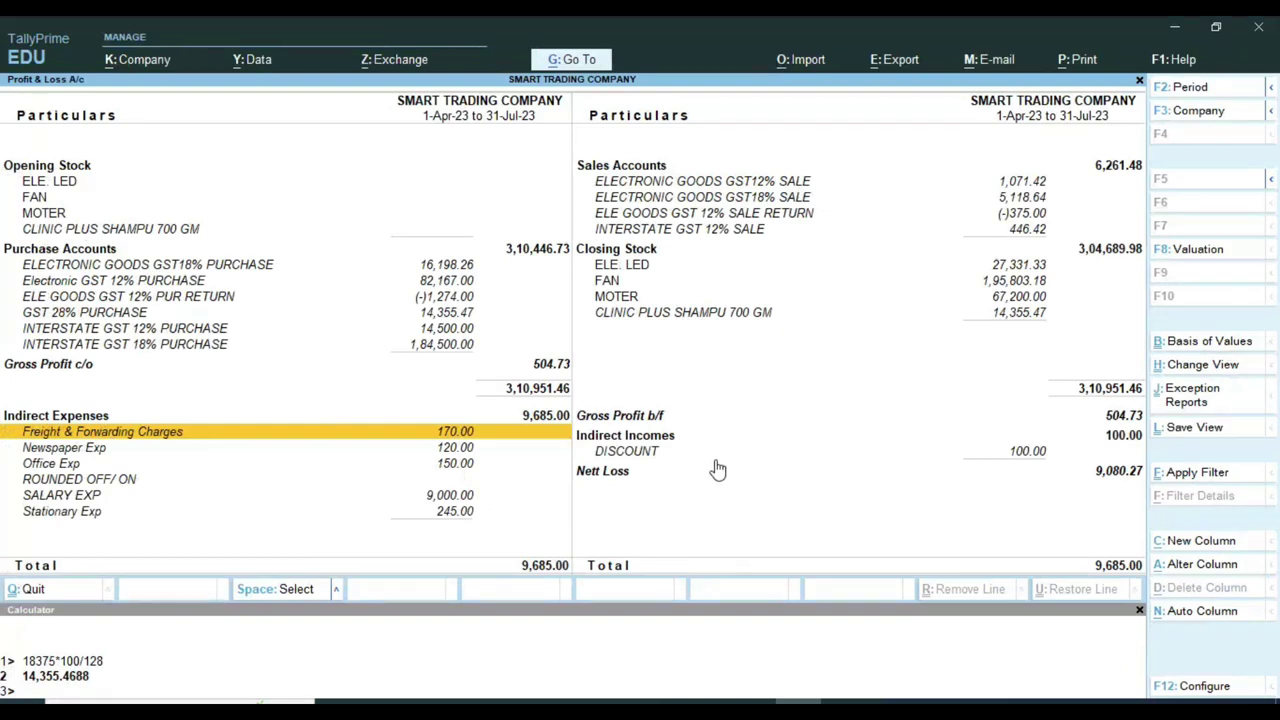
{"action": "key", "text": "Down"}
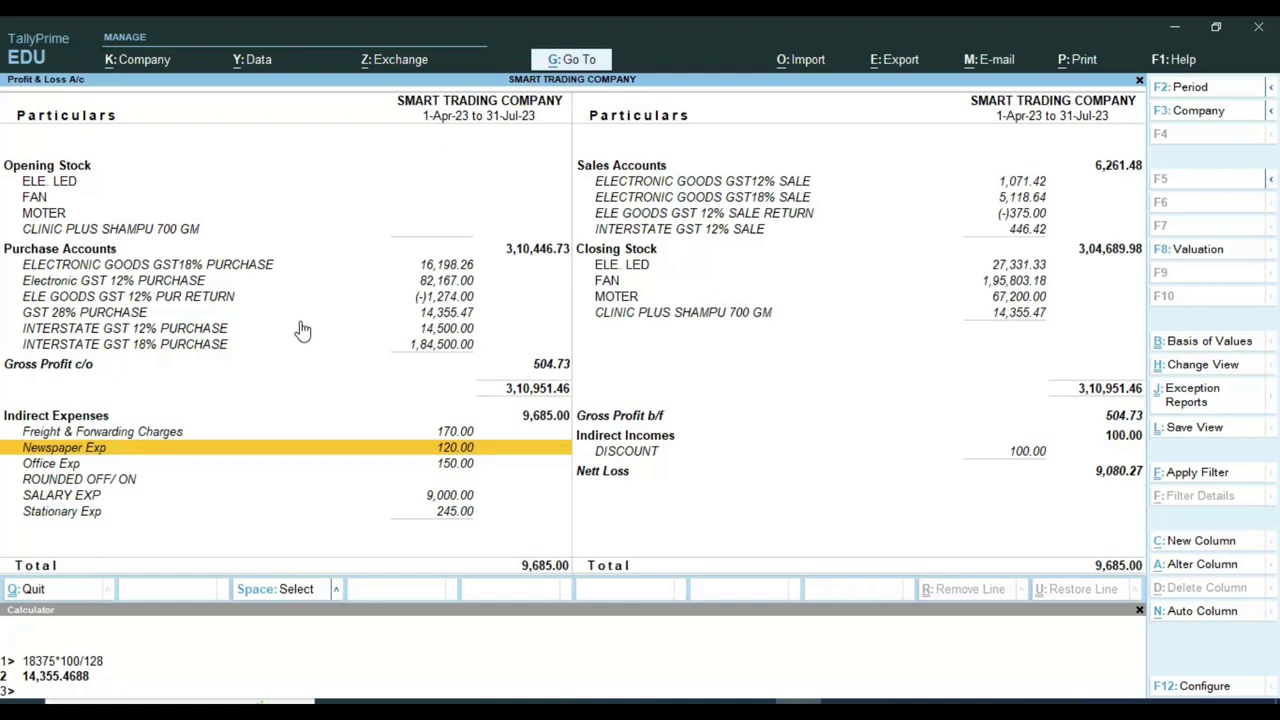
{"action": "key", "text": "Escape"}
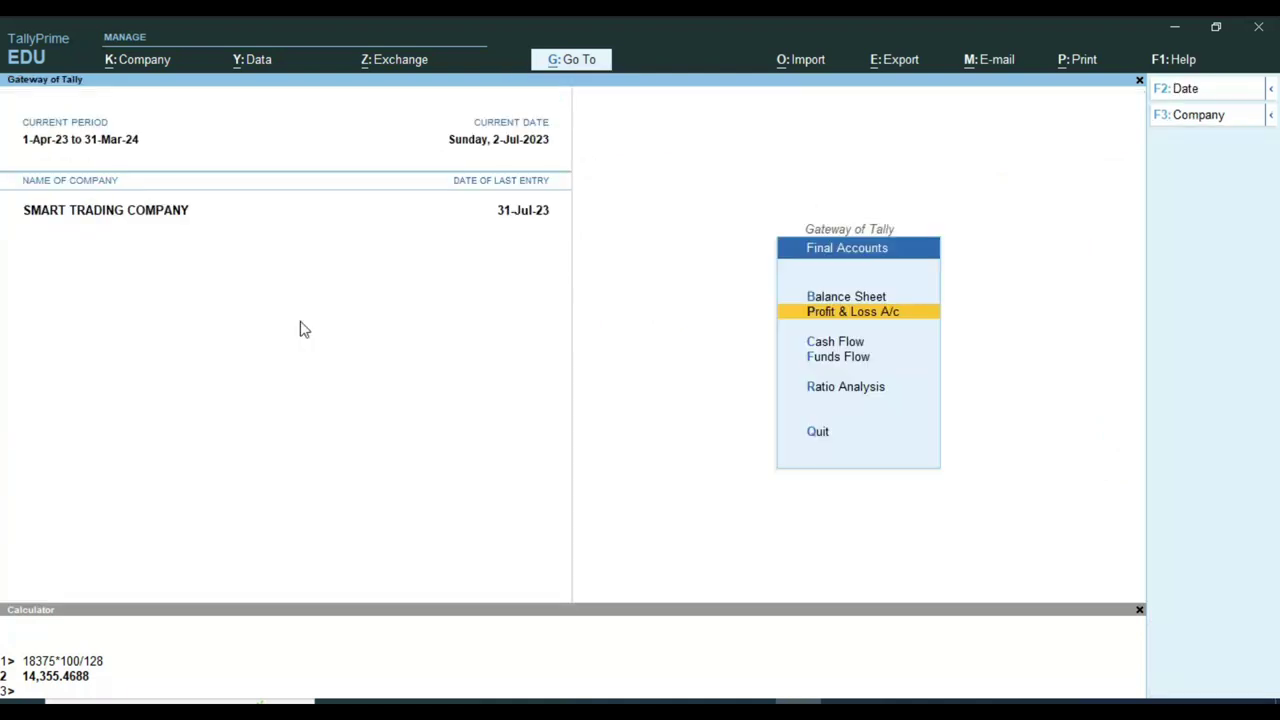
{"action": "key", "text": "Escape"}
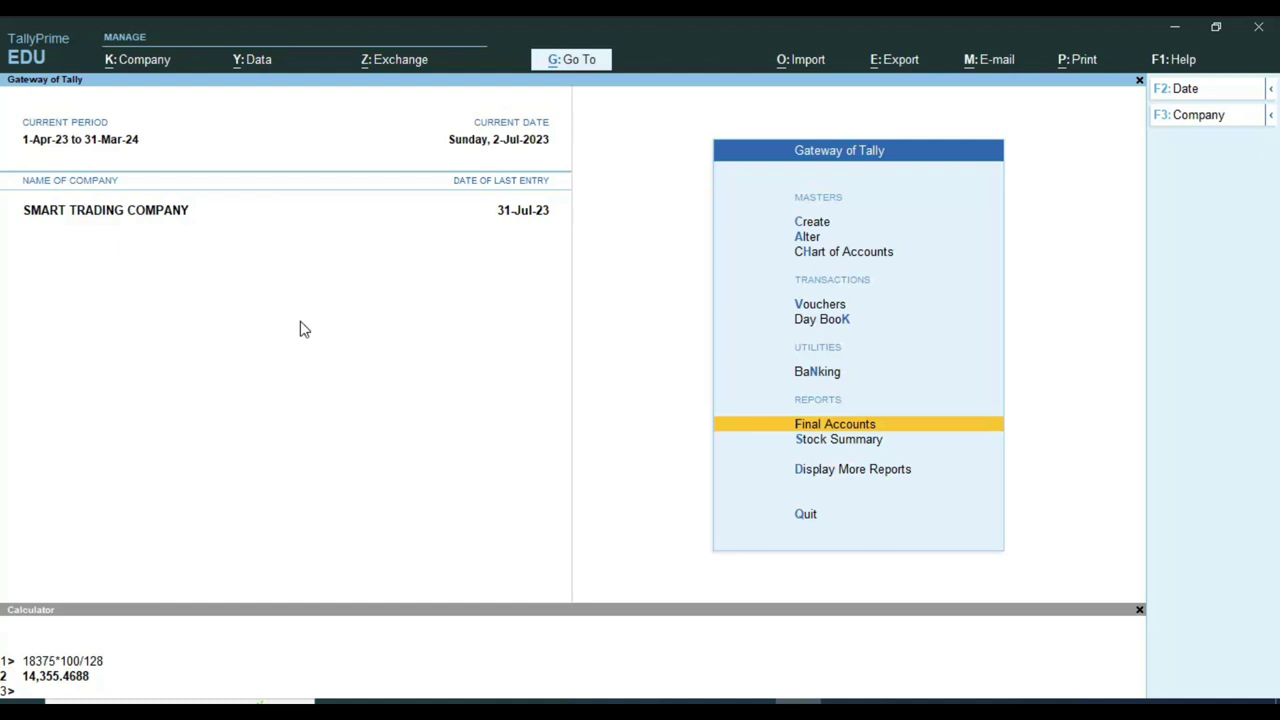